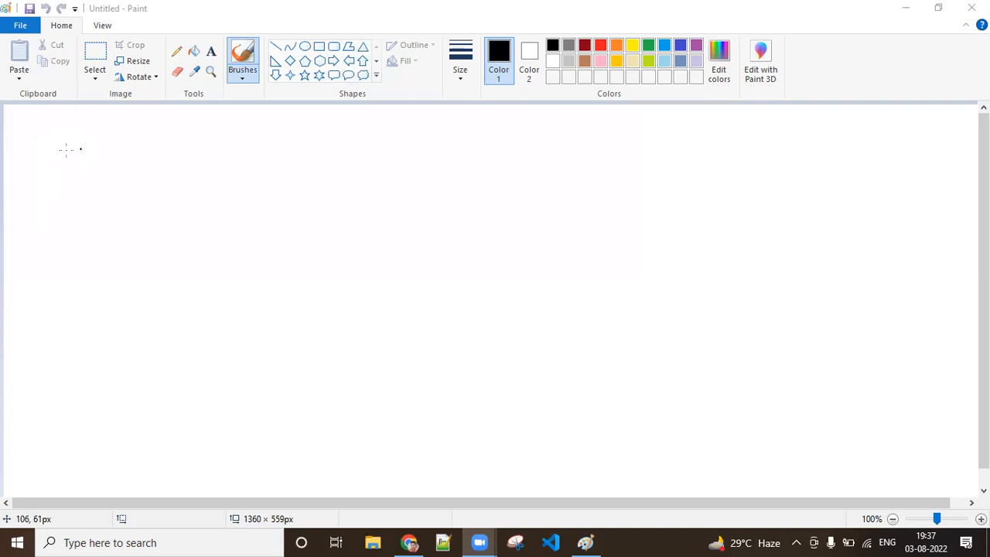
Step: Handwrite the starred heading "Lookup Reln in SF (parent - child)" in black along the top of the canvas
{"action": "left_click", "coordinate": [39, 149]}
{"action": "mouse_move", "coordinate": [48, 144]}
{"action": "left_mouse_down"}
{"action": "mouse_move", "coordinate": [44, 152]}
{"action": "mouse_move", "coordinate": [147, 148]}
{"action": "mouse_move", "coordinate": [172, 170]}
{"action": "mouse_move", "coordinate": [182, 151]}
{"action": "mouse_move", "coordinate": [225, 137]}
{"action": "mouse_move", "coordinate": [238, 159]}
{"action": "mouse_move", "coordinate": [295, 145]}
{"action": "mouse_move", "coordinate": [318, 155]}
{"action": "left_mouse_up"}
{"action": "left_click_drag", "start_coordinate": [357, 136], "coordinate": [343, 154]}
{"action": "mouse_move", "coordinate": [362, 134]}
{"action": "left_mouse_down"}
{"action": "mouse_move", "coordinate": [363, 158]}
{"action": "mouse_move", "coordinate": [378, 133]}
{"action": "left_mouse_up"}
{"action": "mouse_move", "coordinate": [362, 147]}
{"action": "left_mouse_down"}
{"action": "mouse_move", "coordinate": [415, 160]}
{"action": "mouse_move", "coordinate": [453, 145]}
{"action": "mouse_move", "coordinate": [467, 153]}
{"action": "left_mouse_up"}
{"action": "mouse_move", "coordinate": [483, 143]}
{"action": "left_mouse_down"}
{"action": "mouse_move", "coordinate": [473, 153]}
{"action": "mouse_move", "coordinate": [545, 152]}
{"action": "mouse_move", "coordinate": [554, 140]}
{"action": "mouse_move", "coordinate": [641, 162]}
{"action": "left_mouse_up"}
{"action": "mouse_move", "coordinate": [652, 128]}
{"action": "left_mouse_down"}
{"action": "mouse_move", "coordinate": [663, 158]}
{"action": "mouse_move", "coordinate": [676, 159]}
{"action": "left_mouse_up"}
{"action": "mouse_move", "coordinate": [670, 147]}
{"action": "left_mouse_down"}
{"action": "mouse_move", "coordinate": [671, 160]}
{"action": "mouse_move", "coordinate": [683, 159]}
{"action": "mouse_move", "coordinate": [697, 134]}
{"action": "left_mouse_up"}
{"action": "left_click_drag", "start_coordinate": [702, 127], "coordinate": [707, 167]}
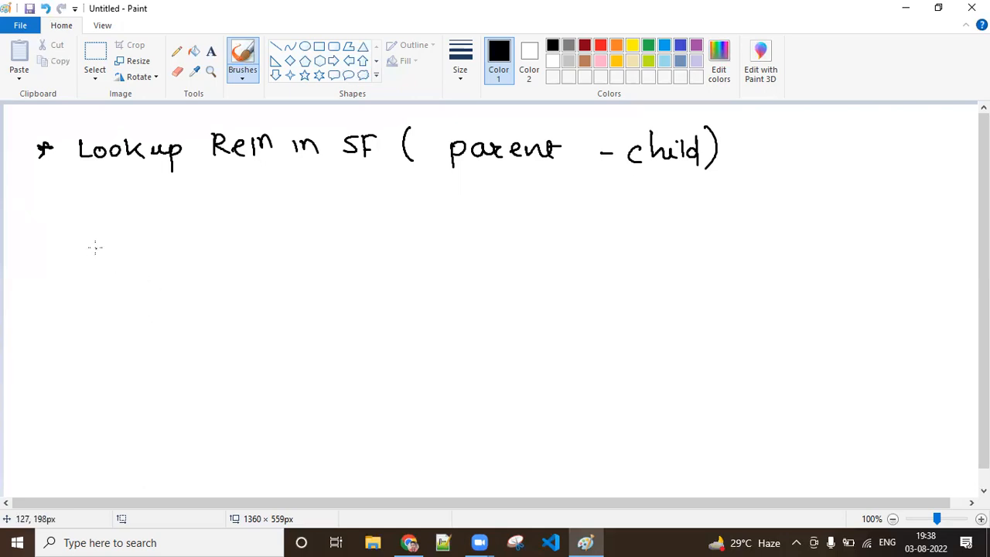
Step: Draw a box below the start of the heading and handwrite the label "Hotel" above it
{"action": "left_click_drag", "start_coordinate": [105, 236], "coordinate": [117, 346]}
{"action": "mouse_move", "coordinate": [106, 242]}
{"action": "left_mouse_down"}
{"action": "mouse_move", "coordinate": [310, 246]}
{"action": "mouse_move", "coordinate": [326, 358]}
{"action": "left_mouse_up"}
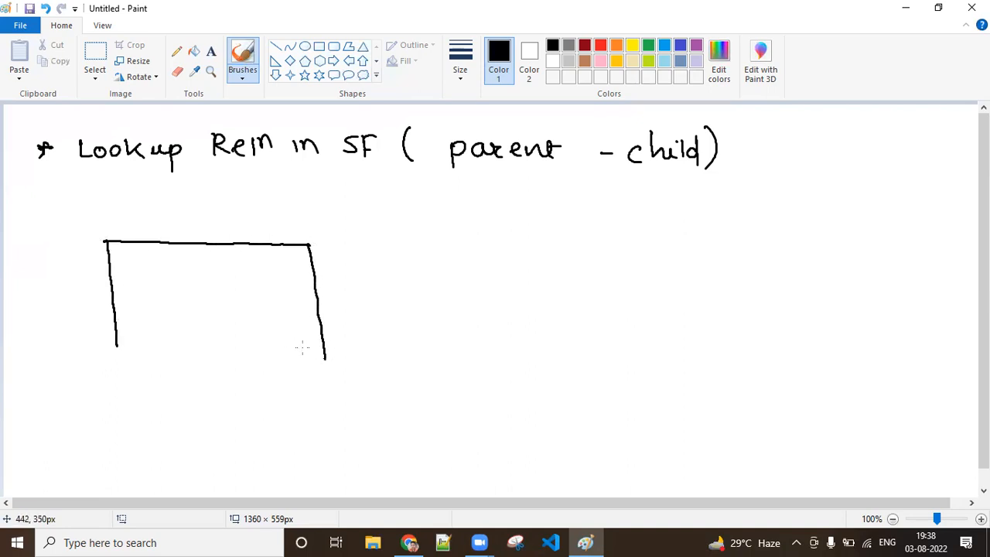
{"action": "left_click_drag", "start_coordinate": [118, 350], "coordinate": [328, 355]}
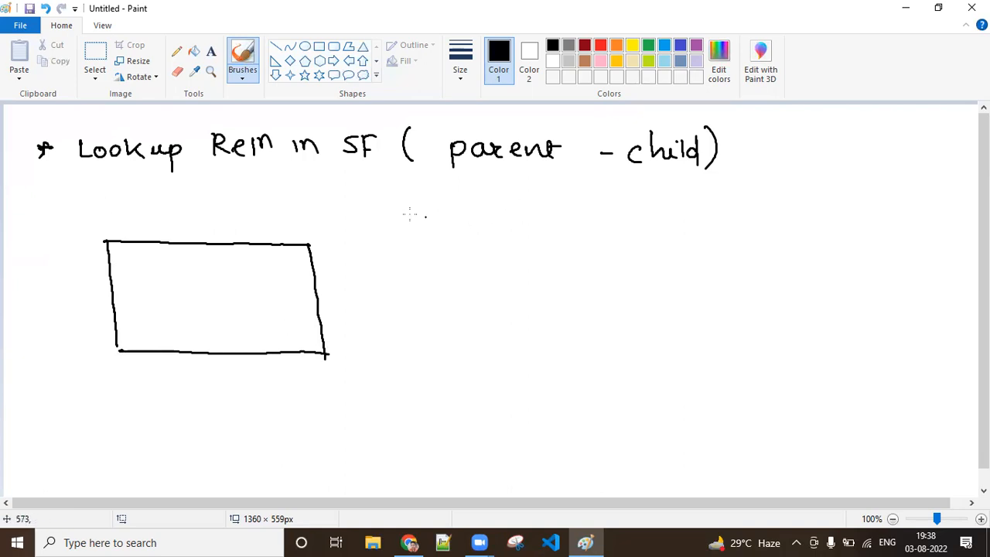
{"action": "mouse_move", "coordinate": [127, 186]}
{"action": "left_mouse_down"}
{"action": "mouse_move", "coordinate": [128, 203]}
{"action": "mouse_move", "coordinate": [138, 194]}
{"action": "left_mouse_up"}
{"action": "mouse_move", "coordinate": [137, 186]}
{"action": "left_mouse_down"}
{"action": "mouse_move", "coordinate": [140, 201]}
{"action": "mouse_move", "coordinate": [155, 199]}
{"action": "left_mouse_up"}
{"action": "mouse_move", "coordinate": [164, 184]}
{"action": "left_mouse_down"}
{"action": "mouse_move", "coordinate": [165, 205]}
{"action": "mouse_move", "coordinate": [176, 193]}
{"action": "left_mouse_up"}
{"action": "left_click_drag", "start_coordinate": [181, 193], "coordinate": [187, 216]}
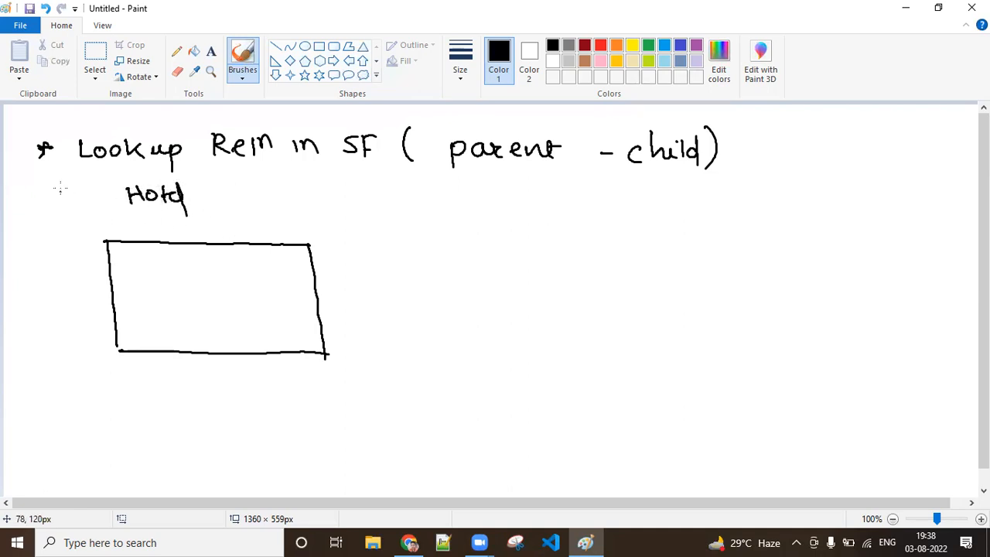
Step: Underline the heading with a long line and draw a box labelled "Room" across from the Hotel box
{"action": "mouse_move", "coordinate": [27, 177]}
{"action": "left_mouse_down"}
{"action": "mouse_move", "coordinate": [319, 173]}
{"action": "mouse_move", "coordinate": [504, 196]}
{"action": "mouse_move", "coordinate": [810, 198]}
{"action": "left_mouse_up"}
{"action": "mouse_move", "coordinate": [720, 208]}
{"action": "left_mouse_down"}
{"action": "mouse_move", "coordinate": [719, 227]}
{"action": "mouse_move", "coordinate": [783, 212]}
{"action": "left_mouse_up"}
{"action": "left_click_drag", "start_coordinate": [670, 237], "coordinate": [851, 240]}
{"action": "mouse_move", "coordinate": [673, 238]}
{"action": "left_mouse_down"}
{"action": "mouse_move", "coordinate": [676, 310]}
{"action": "mouse_move", "coordinate": [826, 317]}
{"action": "mouse_move", "coordinate": [861, 259]}
{"action": "mouse_move", "coordinate": [845, 241]}
{"action": "left_mouse_up"}
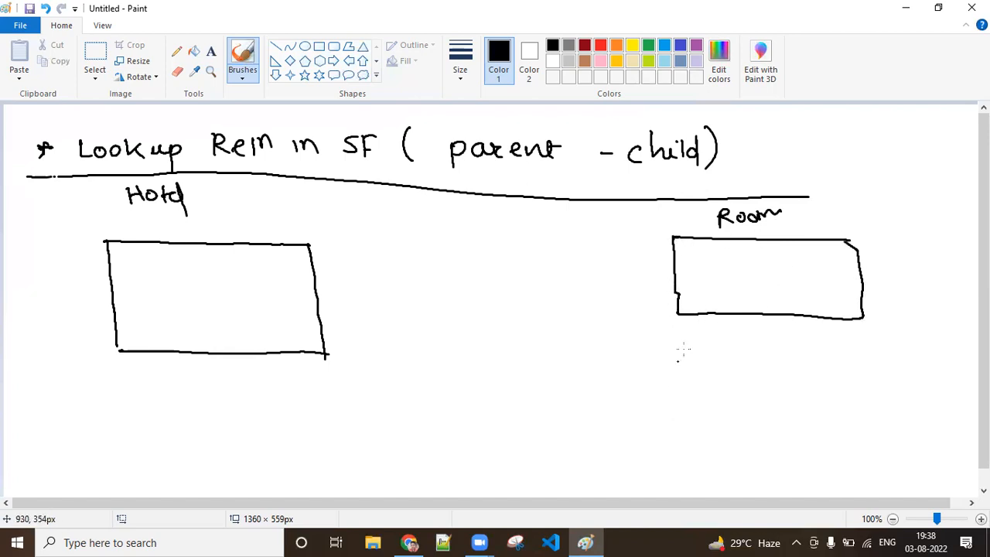
Step: Draw two more room boxes stacked below the first Room box
{"action": "left_click_drag", "start_coordinate": [675, 347], "coordinate": [856, 349]}
{"action": "mouse_move", "coordinate": [680, 345]}
{"action": "left_mouse_down"}
{"action": "mouse_move", "coordinate": [683, 424]}
{"action": "mouse_move", "coordinate": [804, 425]}
{"action": "mouse_move", "coordinate": [873, 365]}
{"action": "mouse_move", "coordinate": [865, 350]}
{"action": "left_mouse_up"}
{"action": "left_click_drag", "start_coordinate": [685, 441], "coordinate": [875, 444]}
{"action": "mouse_move", "coordinate": [677, 443]}
{"action": "left_mouse_down"}
{"action": "mouse_move", "coordinate": [724, 505]}
{"action": "mouse_move", "coordinate": [829, 502]}
{"action": "mouse_move", "coordinate": [878, 439]}
{"action": "left_mouse_up"}
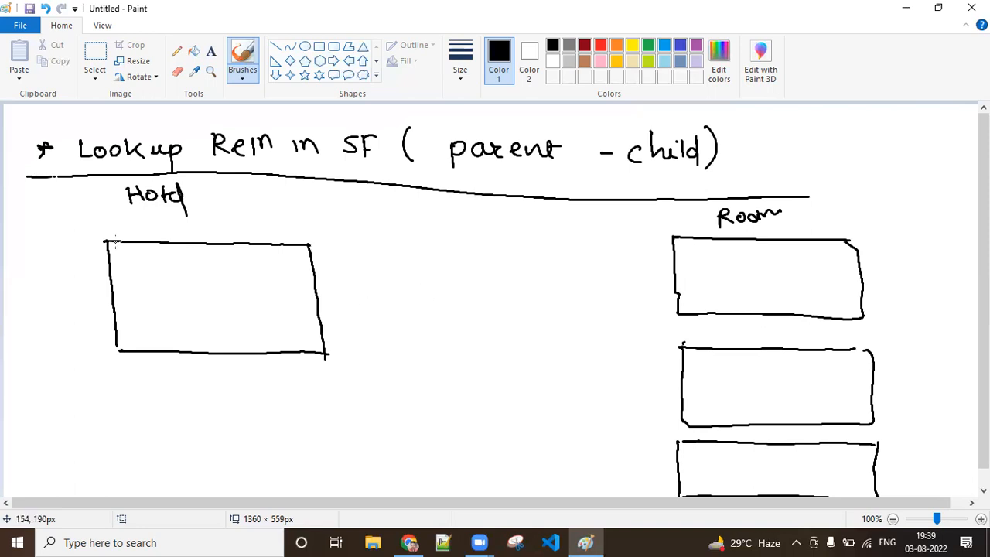
Step: Write "Name : Taj" inside the Hotel box and add three short placeholder lines beneath it
{"action": "mouse_move", "coordinate": [122, 253]}
{"action": "left_mouse_down"}
{"action": "mouse_move", "coordinate": [121, 266]}
{"action": "mouse_move", "coordinate": [136, 253]}
{"action": "mouse_move", "coordinate": [159, 267]}
{"action": "mouse_move", "coordinate": [220, 252]}
{"action": "mouse_move", "coordinate": [209, 266]}
{"action": "mouse_move", "coordinate": [229, 265]}
{"action": "left_mouse_up"}
{"action": "left_click", "coordinate": [184, 257]}
{"action": "left_click", "coordinate": [184, 263]}
{"action": "left_click_drag", "start_coordinate": [232, 253], "coordinate": [241, 277]}
{"action": "left_click_drag", "start_coordinate": [118, 285], "coordinate": [166, 284]}
{"action": "mouse_move", "coordinate": [117, 300]}
{"action": "left_mouse_down"}
{"action": "mouse_move", "coordinate": [166, 293]}
{"action": "mouse_move", "coordinate": [147, 312]}
{"action": "left_mouse_up"}
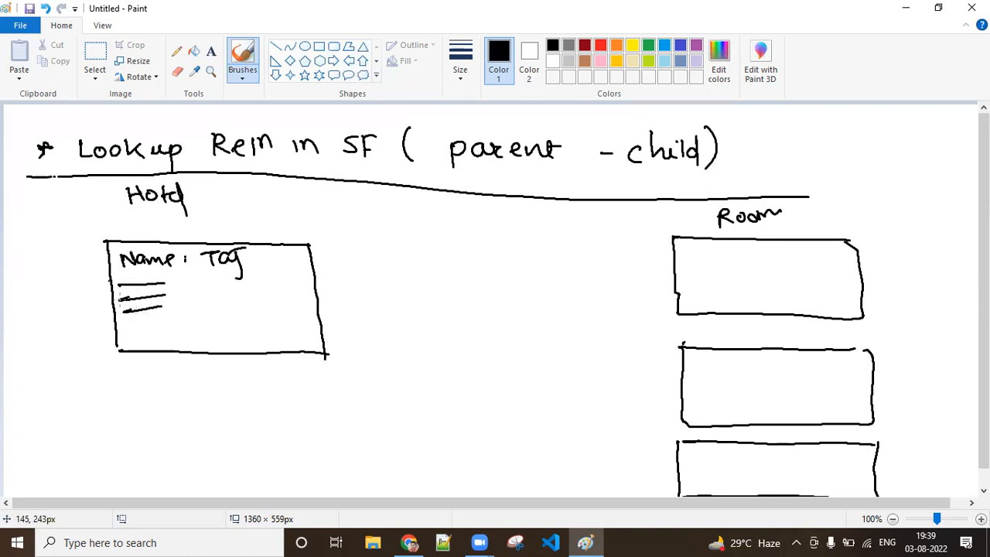
Step: Add a header row with "ID" and a sample ID on the Hotel box, and link it in red to the note "Record Id"
{"action": "mouse_move", "coordinate": [103, 226]}
{"action": "left_mouse_down"}
{"action": "mouse_move", "coordinate": [103, 244]}
{"action": "mouse_move", "coordinate": [164, 221]}
{"action": "mouse_move", "coordinate": [304, 222]}
{"action": "mouse_move", "coordinate": [314, 255]}
{"action": "left_mouse_up"}
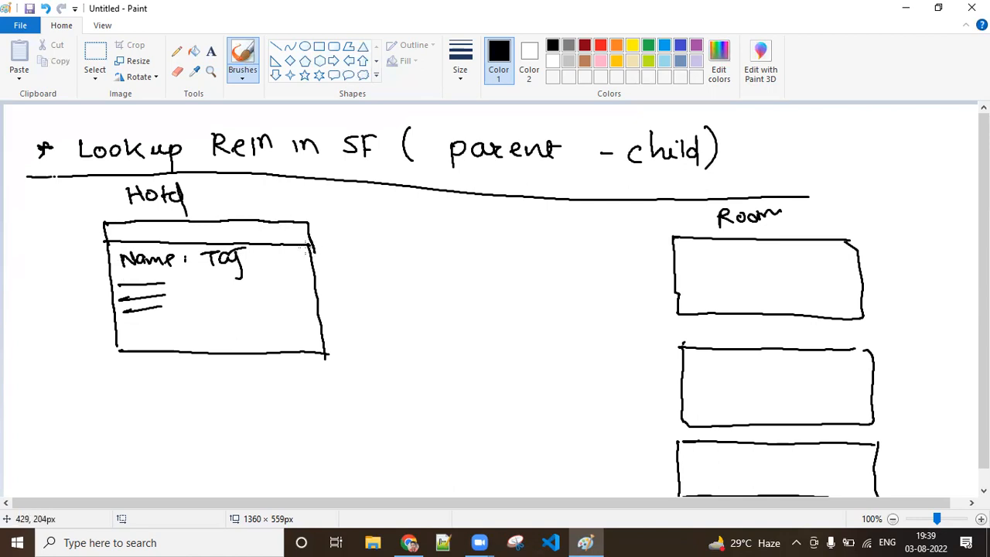
{"action": "left_click_drag", "start_coordinate": [130, 229], "coordinate": [275, 232]}
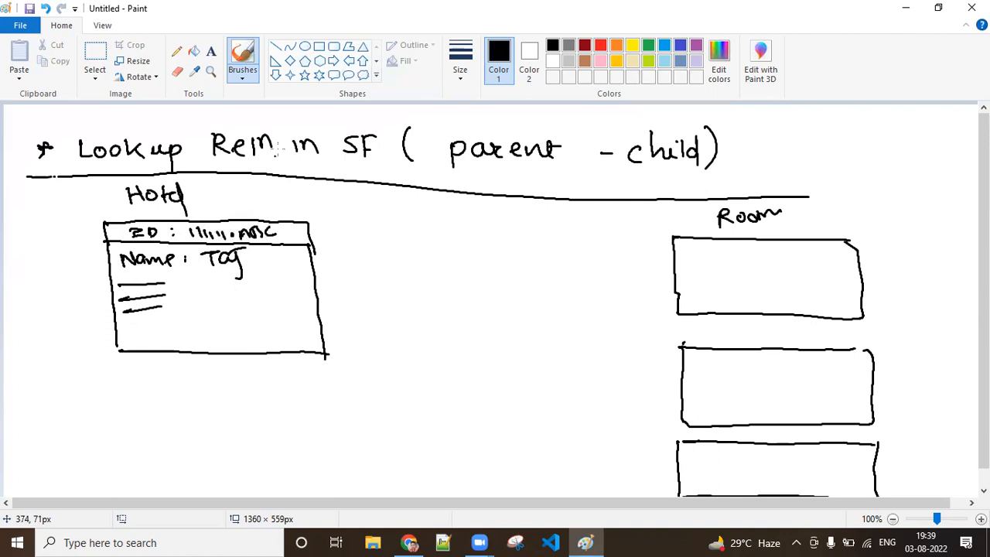
{"action": "left_click", "coordinate": [600, 45]}
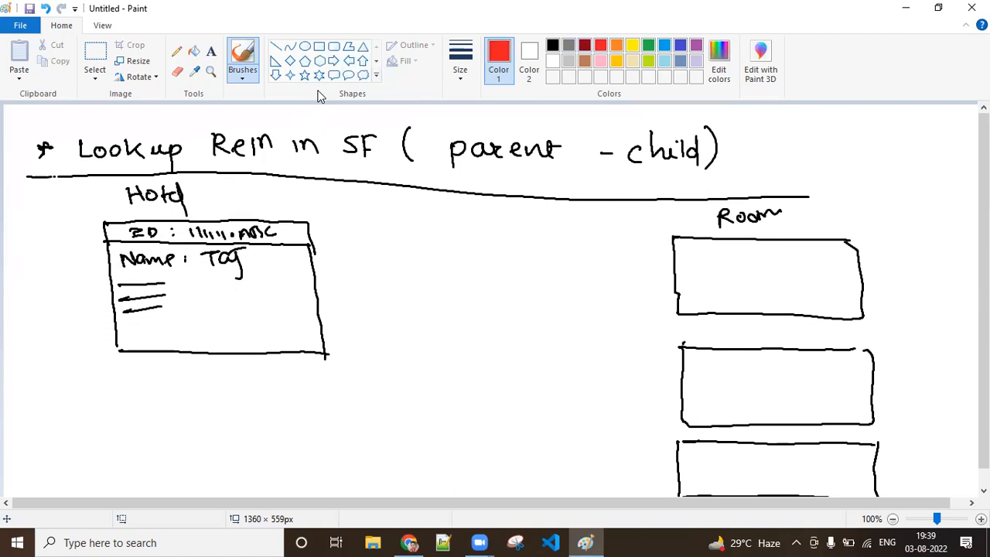
{"action": "mouse_move", "coordinate": [221, 225]}
{"action": "left_mouse_down"}
{"action": "mouse_move", "coordinate": [373, 151]}
{"action": "mouse_move", "coordinate": [387, 133]}
{"action": "mouse_move", "coordinate": [468, 124]}
{"action": "mouse_move", "coordinate": [428, 147]}
{"action": "mouse_move", "coordinate": [438, 140]}
{"action": "mouse_move", "coordinate": [437, 166]}
{"action": "left_mouse_up"}
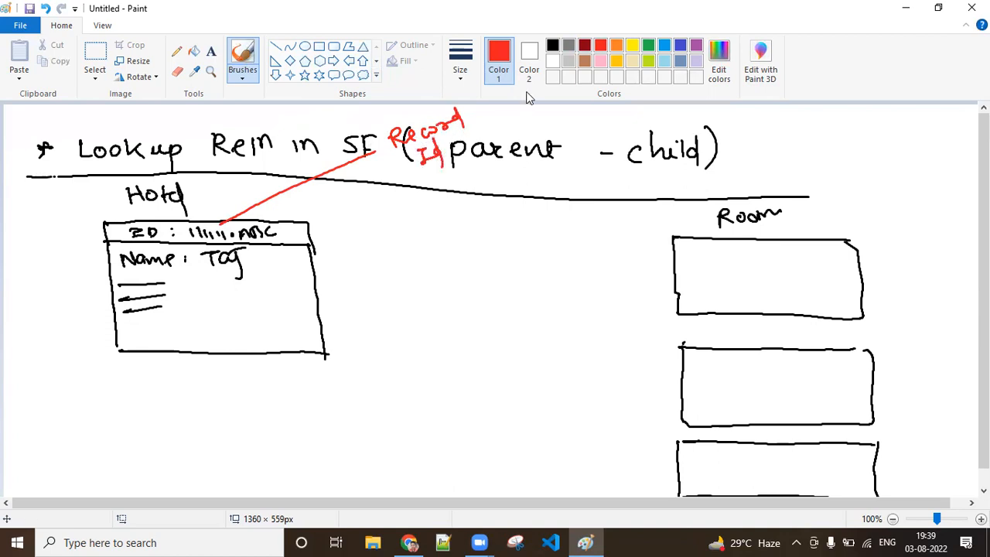
Step: Write "RType : Delux" and "Charge : 2000" in black inside the first room box
{"action": "left_click", "coordinate": [552, 45]}
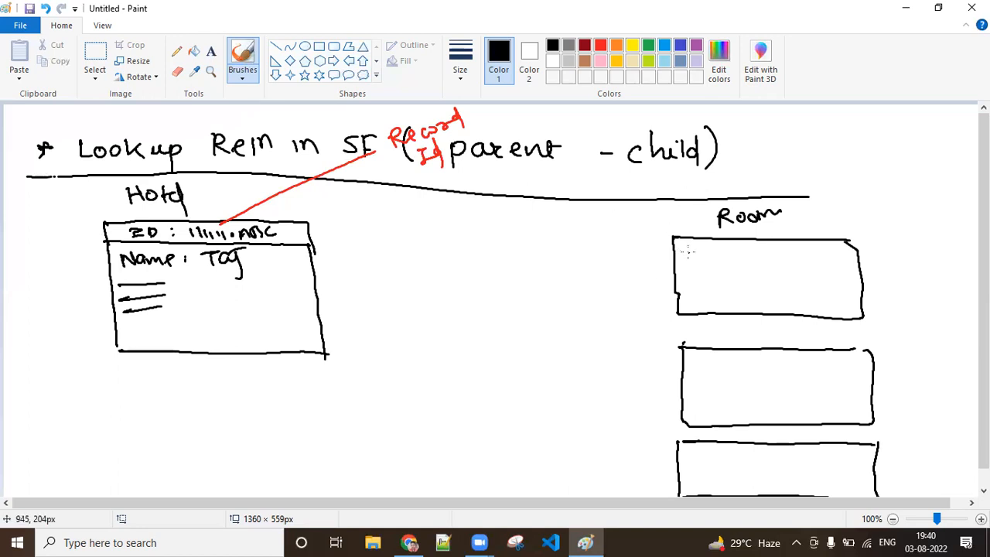
{"action": "left_click_drag", "start_coordinate": [687, 252], "coordinate": [686, 258]}
{"action": "mouse_move", "coordinate": [704, 252]}
{"action": "left_mouse_down"}
{"action": "mouse_move", "coordinate": [721, 267]}
{"action": "mouse_move", "coordinate": [843, 260]}
{"action": "left_mouse_up"}
{"action": "mouse_move", "coordinate": [697, 280]}
{"action": "left_mouse_down"}
{"action": "mouse_move", "coordinate": [740, 286]}
{"action": "mouse_move", "coordinate": [834, 277]}
{"action": "left_mouse_up"}
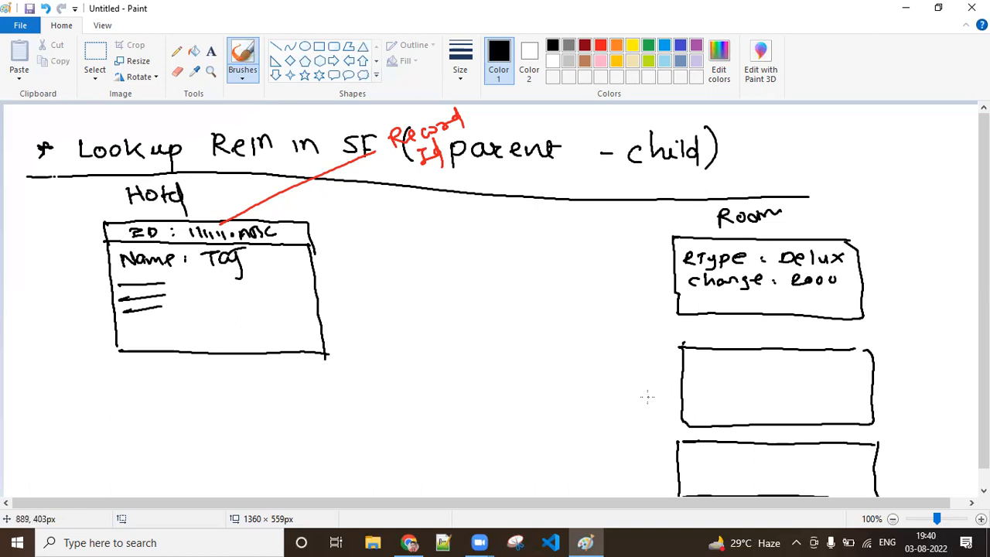
Step: Write "RType : AC" and "Charge : 1500" inside the second room box
{"action": "mouse_move", "coordinate": [691, 354]}
{"action": "left_mouse_down"}
{"action": "mouse_move", "coordinate": [691, 369]}
{"action": "mouse_move", "coordinate": [724, 377]}
{"action": "mouse_move", "coordinate": [744, 364]}
{"action": "mouse_move", "coordinate": [819, 360]}
{"action": "left_mouse_up"}
{"action": "left_click", "coordinate": [770, 358]}
{"action": "left_click", "coordinate": [770, 365]}
{"action": "left_click_drag", "start_coordinate": [834, 355], "coordinate": [823, 369]}
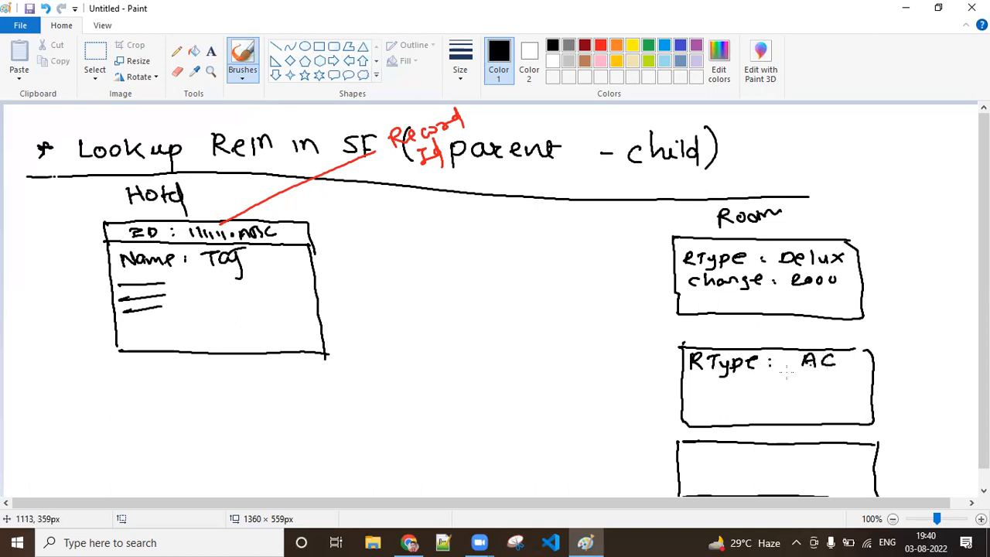
{"action": "mouse_move", "coordinate": [702, 381]}
{"action": "left_mouse_down"}
{"action": "mouse_move", "coordinate": [701, 394]}
{"action": "mouse_move", "coordinate": [732, 393]}
{"action": "left_mouse_up"}
{"action": "mouse_move", "coordinate": [735, 384]}
{"action": "left_mouse_down"}
{"action": "mouse_move", "coordinate": [750, 396]}
{"action": "mouse_move", "coordinate": [768, 383]}
{"action": "mouse_move", "coordinate": [813, 393]}
{"action": "mouse_move", "coordinate": [835, 379]}
{"action": "mouse_move", "coordinate": [837, 388]}
{"action": "left_mouse_up"}
{"action": "left_click_drag", "start_coordinate": [849, 378], "coordinate": [858, 383]}
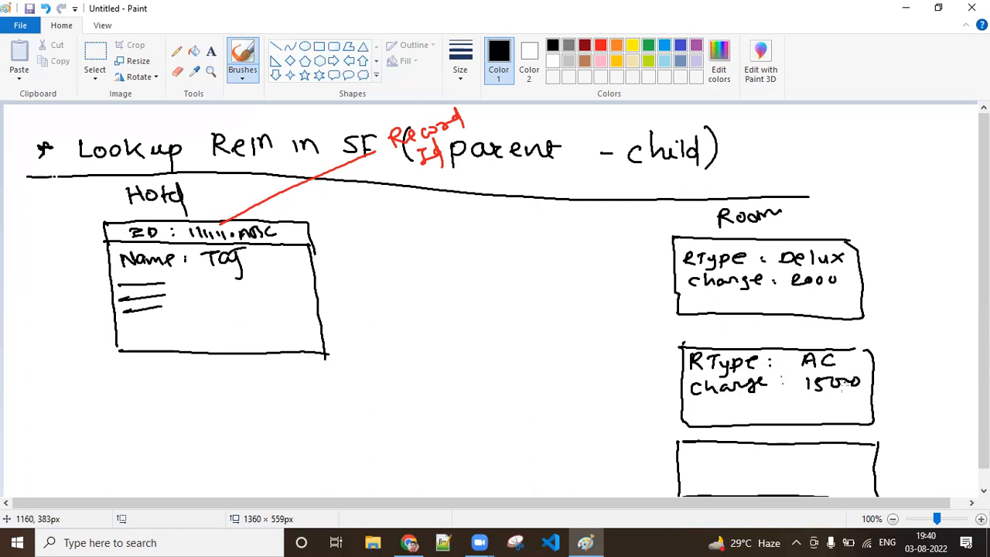
Step: Write "R- Non AC" and "C- 1000" inside the third room box
{"action": "mouse_move", "coordinate": [693, 447]}
{"action": "left_mouse_down"}
{"action": "mouse_move", "coordinate": [701, 459]}
{"action": "mouse_move", "coordinate": [777, 450]}
{"action": "left_mouse_up"}
{"action": "mouse_move", "coordinate": [790, 456]}
{"action": "left_mouse_down"}
{"action": "mouse_move", "coordinate": [797, 442]}
{"action": "mouse_move", "coordinate": [803, 453]}
{"action": "left_mouse_up"}
{"action": "left_click_drag", "start_coordinate": [818, 448], "coordinate": [807, 458]}
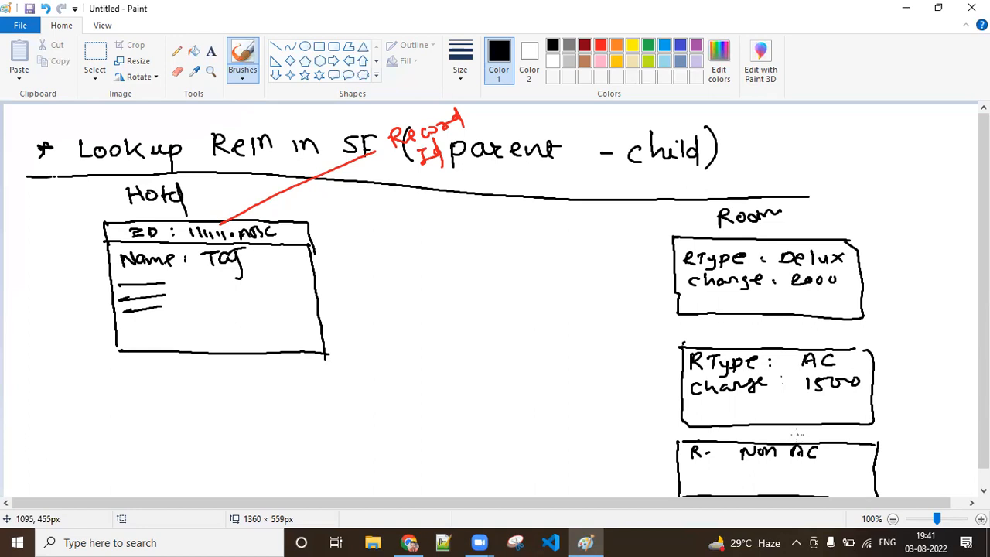
{"action": "left_click_drag", "start_coordinate": [984, 413], "coordinate": [984, 434]}
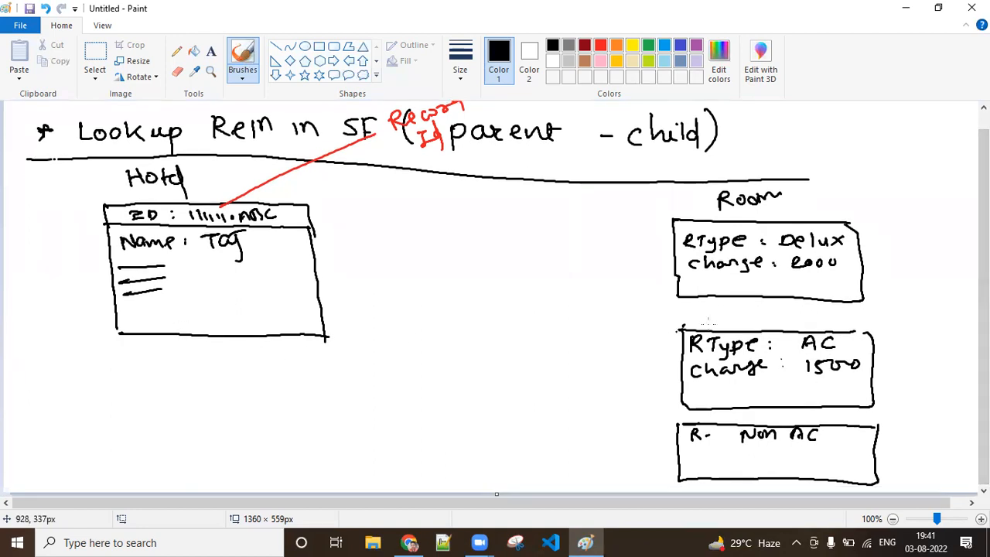
{"action": "mouse_move", "coordinate": [699, 447]}
{"action": "left_mouse_down"}
{"action": "mouse_move", "coordinate": [691, 456]}
{"action": "mouse_move", "coordinate": [776, 448]}
{"action": "left_mouse_up"}
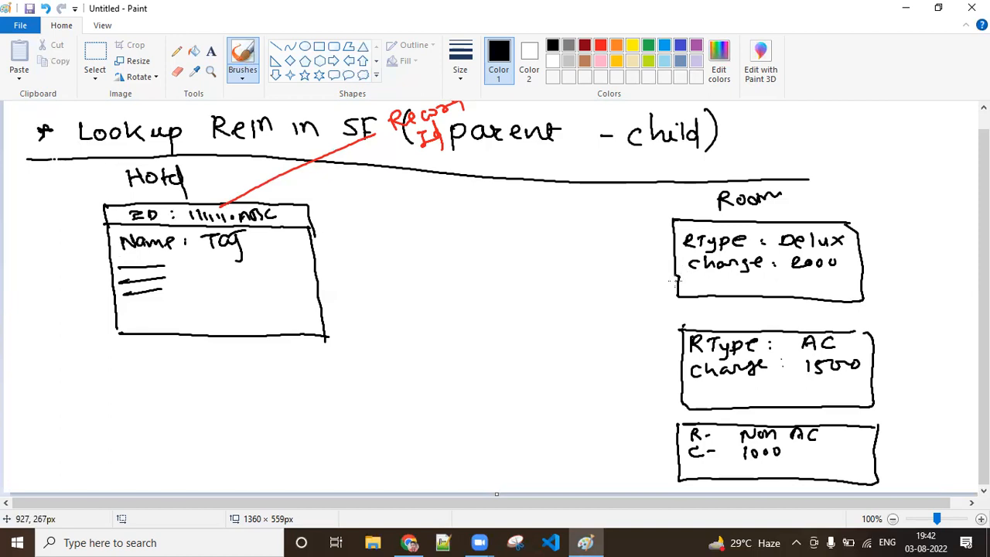
Step: Draw a second hotel box below the Taj box containing "Name : ABC" and placeholder lines for its other fields
{"action": "mouse_move", "coordinate": [121, 356]}
{"action": "left_mouse_down"}
{"action": "mouse_move", "coordinate": [337, 354]}
{"action": "mouse_move", "coordinate": [136, 396]}
{"action": "mouse_move", "coordinate": [160, 474]}
{"action": "mouse_move", "coordinate": [332, 468]}
{"action": "mouse_move", "coordinate": [329, 351]}
{"action": "left_mouse_up"}
{"action": "mouse_move", "coordinate": [137, 375]}
{"action": "left_mouse_down"}
{"action": "mouse_move", "coordinate": [213, 381]}
{"action": "mouse_move", "coordinate": [261, 362]}
{"action": "mouse_move", "coordinate": [240, 377]}
{"action": "left_mouse_up"}
{"action": "left_click_drag", "start_coordinate": [277, 359], "coordinate": [278, 372]}
{"action": "left_click_drag", "start_coordinate": [155, 403], "coordinate": [206, 400]}
{"action": "mouse_move", "coordinate": [157, 418]}
{"action": "left_mouse_down"}
{"action": "mouse_move", "coordinate": [204, 411]}
{"action": "mouse_move", "coordinate": [206, 424]}
{"action": "left_mouse_up"}
{"action": "left_click_drag", "start_coordinate": [182, 444], "coordinate": [214, 435]}
Step: Write "Rec Id" with a double underline beside the ABC hotel box
{"action": "left_click", "coordinate": [30, 429]}
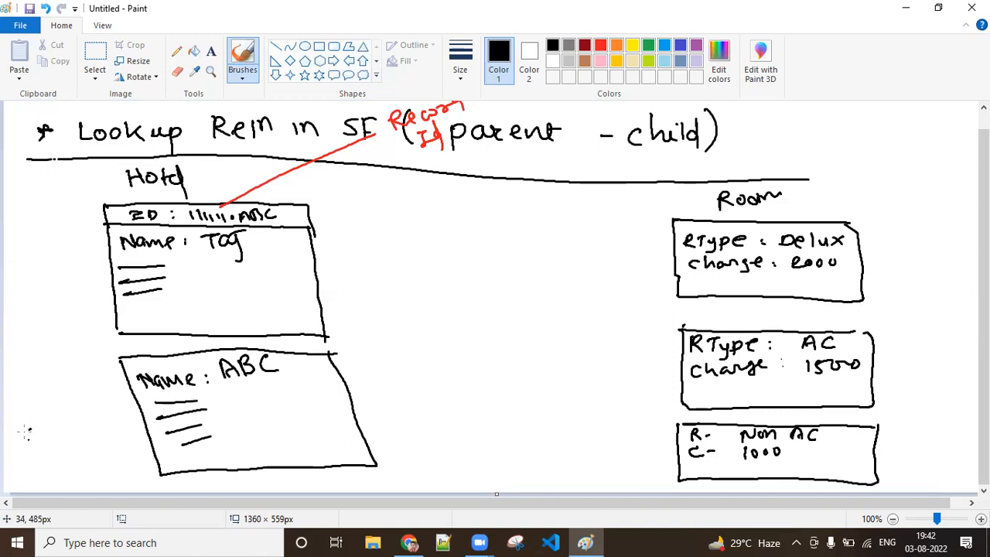
{"action": "left_click_drag", "start_coordinate": [8, 417], "coordinate": [36, 397]}
{"action": "left_click_drag", "start_coordinate": [48, 389], "coordinate": [38, 399]}
{"action": "left_click_drag", "start_coordinate": [51, 383], "coordinate": [69, 376]}
{"action": "left_click_drag", "start_coordinate": [72, 378], "coordinate": [86, 362]}
{"action": "left_click", "coordinate": [39, 428]}
{"action": "left_click_drag", "start_coordinate": [37, 428], "coordinate": [87, 396]}
{"action": "left_click_drag", "start_coordinate": [47, 437], "coordinate": [90, 406]}
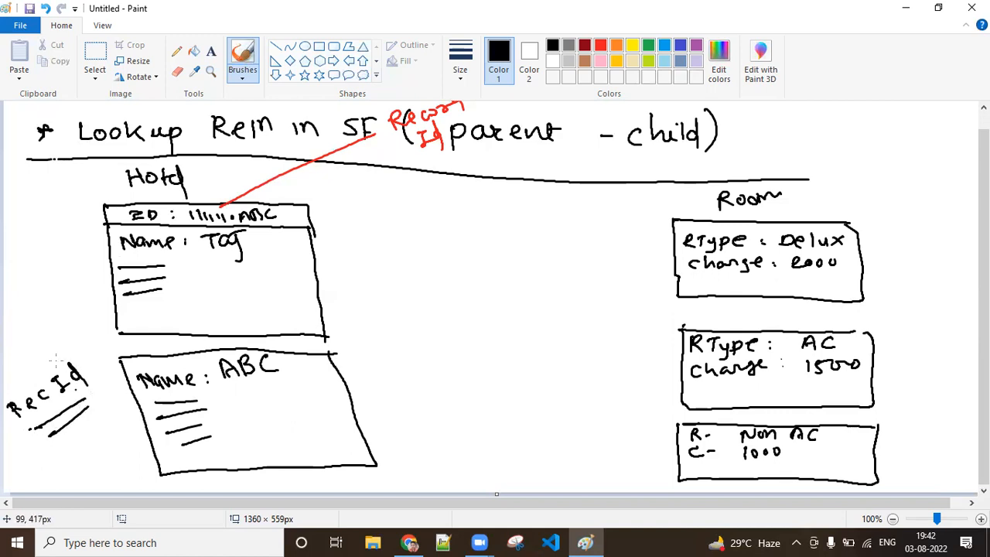
Step: Write "Rec Id" with a double underline beside the Taj hotel box
{"action": "mouse_move", "coordinate": [12, 243]}
{"action": "left_mouse_down"}
{"action": "mouse_move", "coordinate": [24, 264]}
{"action": "mouse_move", "coordinate": [53, 243]}
{"action": "left_mouse_up"}
{"action": "left_click_drag", "start_coordinate": [53, 232], "coordinate": [67, 229]}
{"action": "left_click_drag", "start_coordinate": [61, 231], "coordinate": [67, 245]}
{"action": "mouse_move", "coordinate": [79, 232]}
{"action": "left_mouse_down"}
{"action": "mouse_move", "coordinate": [71, 241]}
{"action": "mouse_move", "coordinate": [82, 249]}
{"action": "left_mouse_up"}
{"action": "left_click_drag", "start_coordinate": [41, 274], "coordinate": [104, 255]}
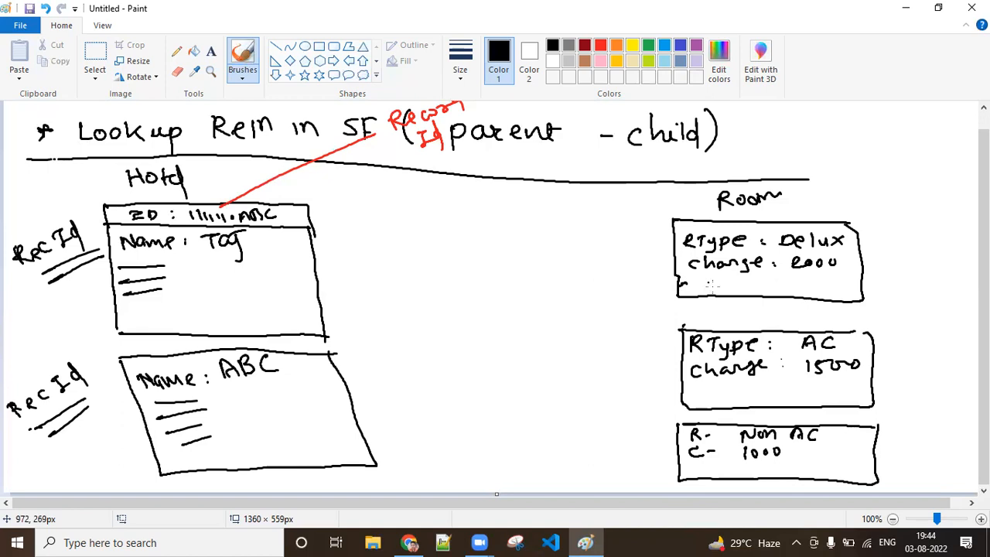
Step: Add a "Hotel Id :" line to the Delux room box with a red input field and a red search symbol
{"action": "mouse_move", "coordinate": [681, 274]}
{"action": "left_mouse_down"}
{"action": "mouse_move", "coordinate": [683, 291]}
{"action": "mouse_move", "coordinate": [748, 281]}
{"action": "mouse_move", "coordinate": [746, 290]}
{"action": "left_mouse_up"}
{"action": "left_click", "coordinate": [760, 282]}
{"action": "left_click", "coordinate": [759, 289]}
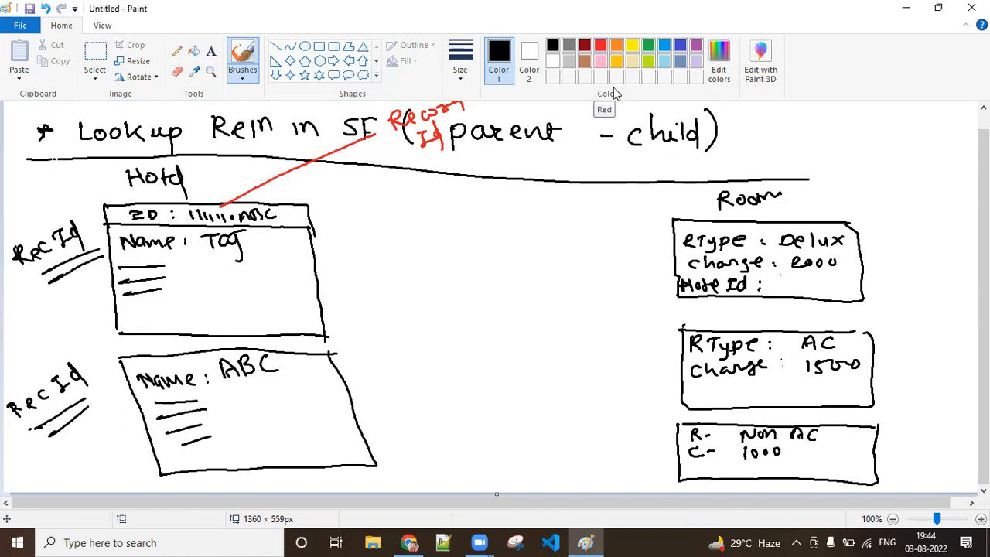
{"action": "left_click_drag", "start_coordinate": [780, 276], "coordinate": [780, 293]}
{"action": "left_click", "coordinate": [600, 45]}
{"action": "mouse_move", "coordinate": [776, 275]}
{"action": "left_mouse_down"}
{"action": "mouse_move", "coordinate": [777, 294]}
{"action": "mouse_move", "coordinate": [834, 278]}
{"action": "mouse_move", "coordinate": [776, 295]}
{"action": "left_mouse_up"}
{"action": "left_click_drag", "start_coordinate": [850, 282], "coordinate": [850, 301]}
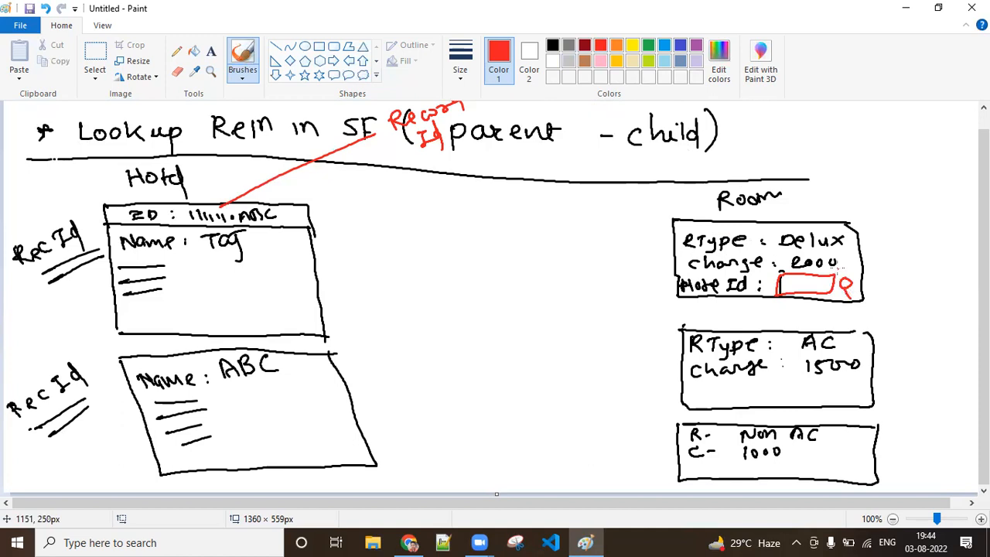
Step: Draw red input fields with search symbols inside the AC and Non AC room boxes
{"action": "mouse_move", "coordinate": [768, 380]}
{"action": "left_mouse_down"}
{"action": "mouse_move", "coordinate": [825, 379]}
{"action": "mouse_move", "coordinate": [825, 391]}
{"action": "left_mouse_up"}
{"action": "mouse_move", "coordinate": [769, 383]}
{"action": "left_mouse_down"}
{"action": "mouse_move", "coordinate": [769, 394]}
{"action": "mouse_move", "coordinate": [837, 386]}
{"action": "mouse_move", "coordinate": [836, 404]}
{"action": "left_mouse_up"}
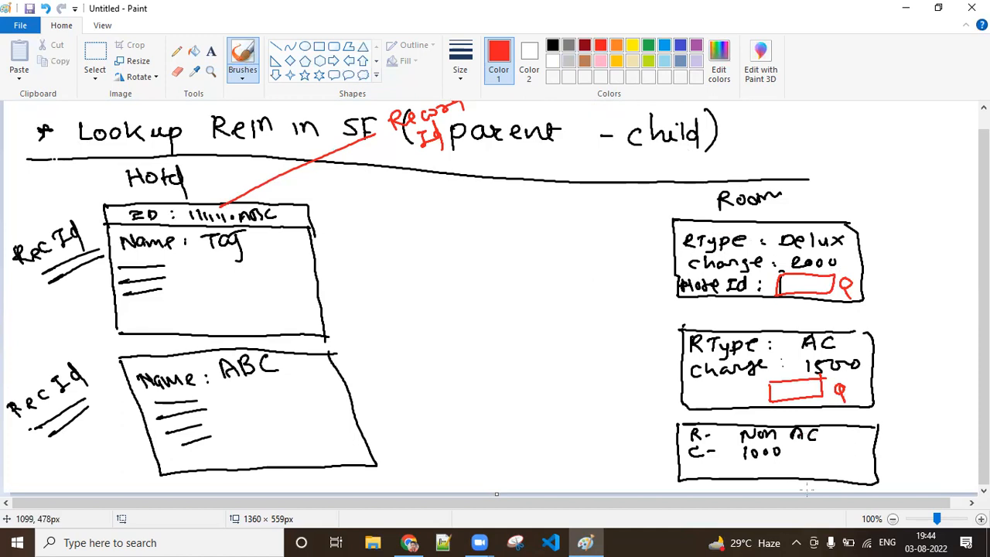
{"action": "mouse_move", "coordinate": [805, 462]}
{"action": "left_mouse_down"}
{"action": "mouse_move", "coordinate": [833, 461]}
{"action": "mouse_move", "coordinate": [803, 487]}
{"action": "mouse_move", "coordinate": [802, 466]}
{"action": "mouse_move", "coordinate": [860, 477]}
{"action": "left_mouse_up"}
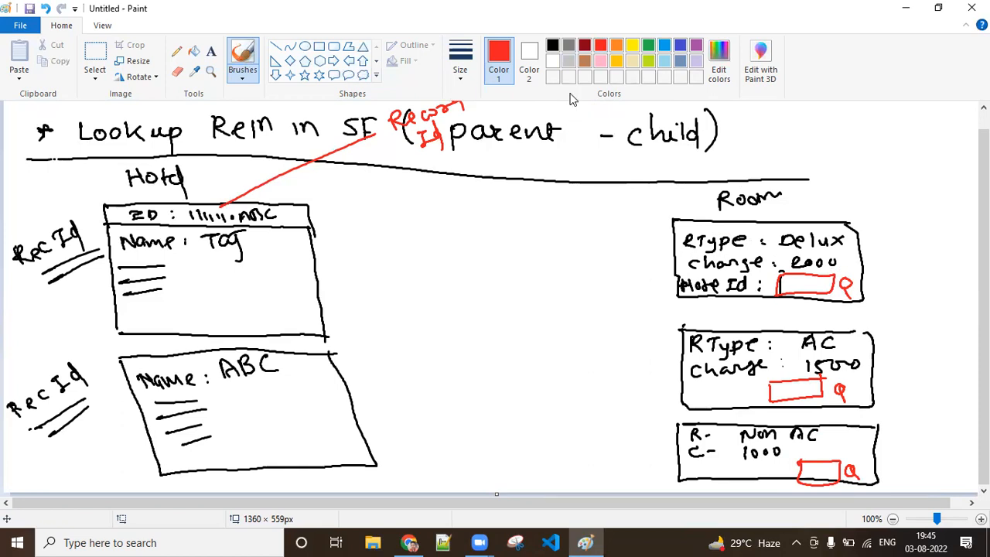
Step: Label the red fields in black with "Hotel Id" in the AC room box and "H-Id :" in the Non AC room box
{"action": "left_click", "coordinate": [553, 45]}
{"action": "mouse_move", "coordinate": [683, 387]}
{"action": "left_mouse_down"}
{"action": "mouse_move", "coordinate": [687, 395]}
{"action": "mouse_move", "coordinate": [746, 379]}
{"action": "mouse_move", "coordinate": [747, 398]}
{"action": "left_mouse_up"}
{"action": "mouse_move", "coordinate": [691, 458]}
{"action": "left_mouse_down"}
{"action": "mouse_move", "coordinate": [699, 470]}
{"action": "mouse_move", "coordinate": [757, 471]}
{"action": "left_mouse_up"}
{"action": "left_click", "coordinate": [754, 468]}
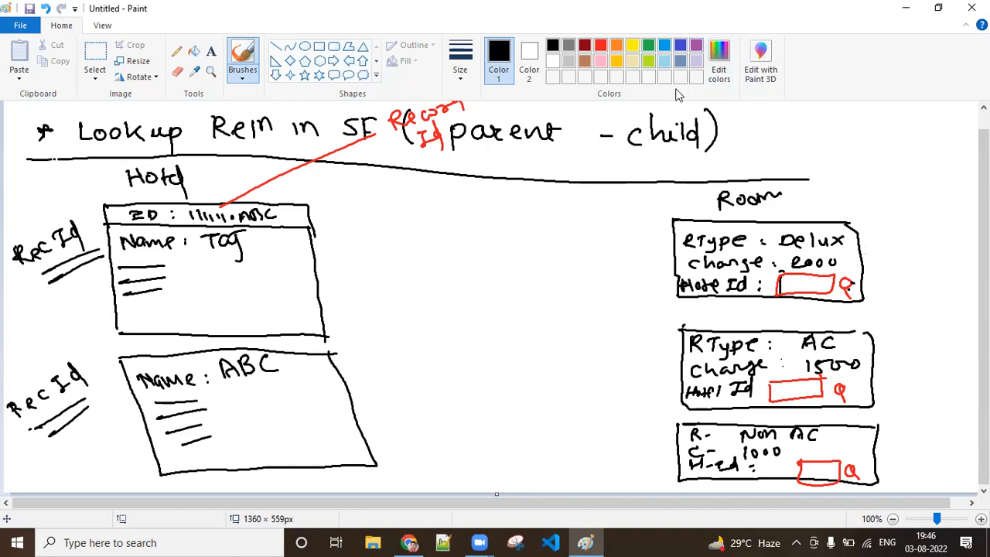
Step: Write the lookup options "Taj" and "ABC" in lime green beside the Delux room box
{"action": "left_click", "coordinate": [649, 61]}
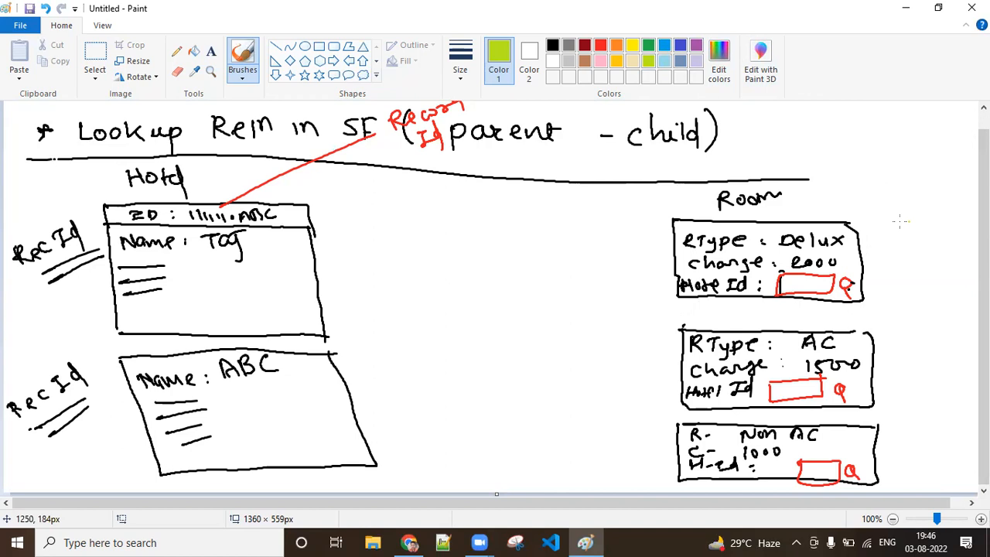
{"action": "mouse_move", "coordinate": [893, 222]}
{"action": "left_mouse_down"}
{"action": "mouse_move", "coordinate": [900, 236]}
{"action": "mouse_move", "coordinate": [913, 235]}
{"action": "mouse_move", "coordinate": [892, 285]}
{"action": "mouse_move", "coordinate": [908, 275]}
{"action": "left_mouse_up"}
{"action": "mouse_move", "coordinate": [914, 267]}
{"action": "left_mouse_down"}
{"action": "mouse_move", "coordinate": [914, 285]}
{"action": "mouse_move", "coordinate": [923, 283]}
{"action": "left_mouse_up"}
{"action": "left_click_drag", "start_coordinate": [941, 268], "coordinate": [938, 282]}
Step: Write the lookup options "Taj" and "ABC" in lime green beside the AC room box
{"action": "mouse_move", "coordinate": [894, 353]}
{"action": "left_mouse_down"}
{"action": "mouse_move", "coordinate": [914, 350]}
{"action": "mouse_move", "coordinate": [902, 373]}
{"action": "left_mouse_up"}
{"action": "left_click_drag", "start_coordinate": [916, 354], "coordinate": [921, 378]}
{"action": "left_click_drag", "start_coordinate": [924, 348], "coordinate": [939, 346]}
{"action": "mouse_move", "coordinate": [898, 384]}
{"action": "left_mouse_down"}
{"action": "mouse_move", "coordinate": [891, 401]}
{"action": "mouse_move", "coordinate": [908, 401]}
{"action": "left_mouse_up"}
{"action": "left_click_drag", "start_coordinate": [894, 394], "coordinate": [913, 400]}
{"action": "left_click_drag", "start_coordinate": [914, 385], "coordinate": [923, 400]}
{"action": "left_click_drag", "start_coordinate": [942, 386], "coordinate": [931, 396]}
Step: Write the lookup options "Taj" and "ABC" in lime green beside the Non AC room box
{"action": "left_click_drag", "start_coordinate": [897, 433], "coordinate": [913, 432]}
{"action": "mouse_move", "coordinate": [903, 433]}
{"action": "left_mouse_down"}
{"action": "mouse_move", "coordinate": [902, 449]}
{"action": "mouse_move", "coordinate": [927, 448]}
{"action": "mouse_move", "coordinate": [927, 459]}
{"action": "mouse_move", "coordinate": [946, 425]}
{"action": "left_mouse_up"}
{"action": "left_click_drag", "start_coordinate": [909, 456], "coordinate": [902, 475]}
{"action": "left_click_drag", "start_coordinate": [911, 456], "coordinate": [919, 469]}
{"action": "left_click_drag", "start_coordinate": [927, 458], "coordinate": [929, 478]}
{"action": "mouse_move", "coordinate": [926, 458]}
{"action": "left_mouse_down"}
{"action": "mouse_move", "coordinate": [939, 464]}
{"action": "mouse_move", "coordinate": [929, 478]}
{"action": "left_mouse_up"}
{"action": "mouse_move", "coordinate": [958, 461]}
{"action": "left_mouse_down"}
{"action": "mouse_move", "coordinate": [944, 467]}
{"action": "mouse_move", "coordinate": [959, 477]}
{"action": "left_mouse_up"}
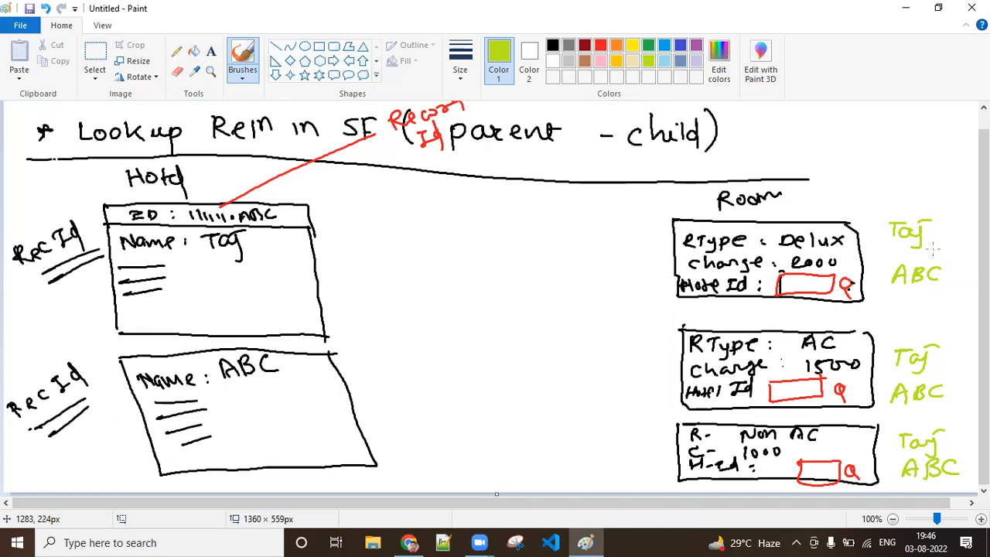
Step: Tick Taj beside the Delux room and fill the three Hotel Id fields in green with Taj, ABC and Taj
{"action": "left_click_drag", "start_coordinate": [861, 230], "coordinate": [920, 220]}
{"action": "mouse_move", "coordinate": [789, 281]}
{"action": "left_mouse_down"}
{"action": "mouse_move", "coordinate": [828, 292]}
{"action": "mouse_move", "coordinate": [816, 312]}
{"action": "left_mouse_up"}
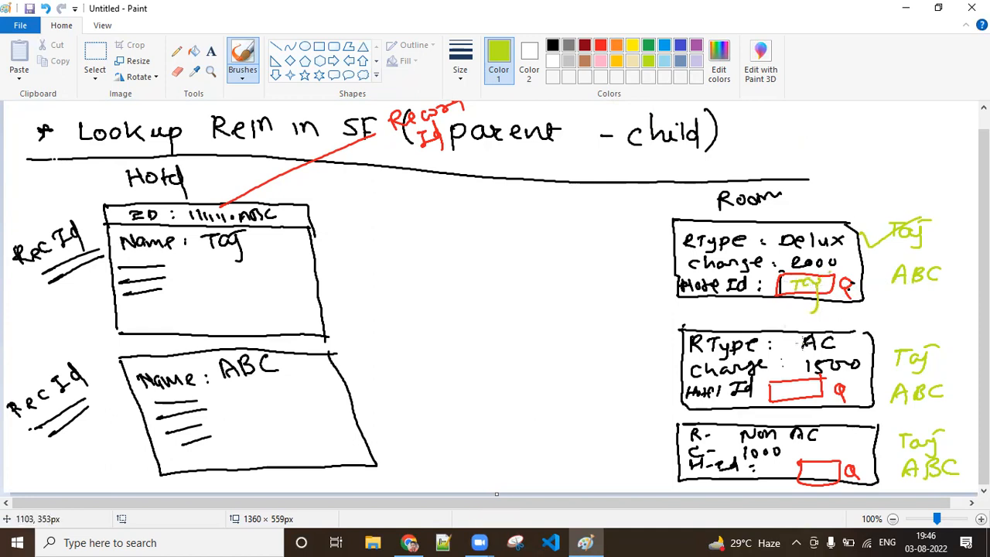
{"action": "mouse_move", "coordinate": [782, 397]}
{"action": "left_mouse_down"}
{"action": "mouse_move", "coordinate": [786, 384]}
{"action": "mouse_move", "coordinate": [792, 396]}
{"action": "mouse_move", "coordinate": [809, 391]}
{"action": "left_mouse_up"}
{"action": "mouse_move", "coordinate": [807, 469]}
{"action": "left_mouse_down"}
{"action": "mouse_move", "coordinate": [817, 477]}
{"action": "mouse_move", "coordinate": [850, 456]}
{"action": "left_mouse_up"}
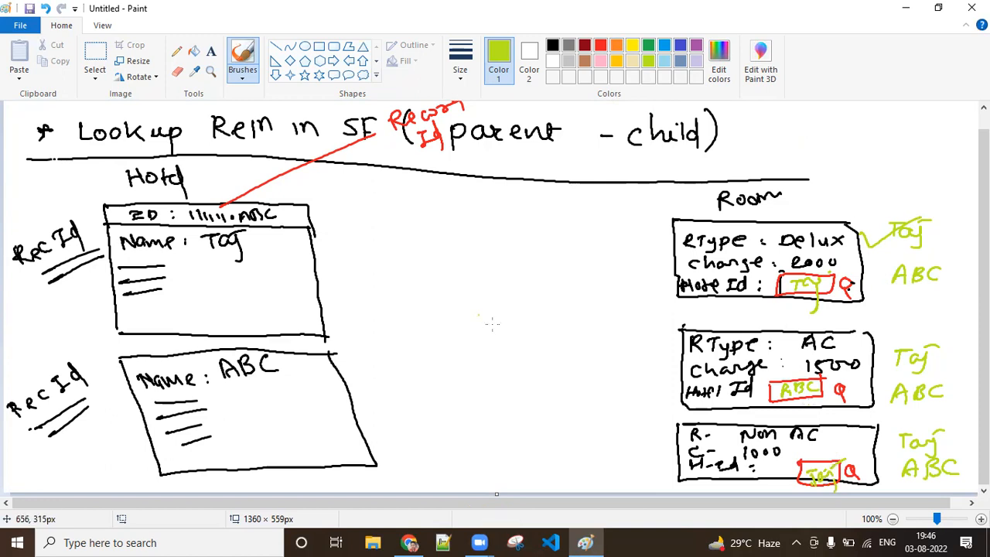
Step: Draw green arrows linking the Delux and Non AC rooms to the Taj hotel and the AC room to the ABC hotel
{"action": "mouse_move", "coordinate": [678, 284]}
{"action": "left_mouse_down"}
{"action": "mouse_move", "coordinate": [317, 280]}
{"action": "mouse_move", "coordinate": [345, 290]}
{"action": "left_mouse_up"}
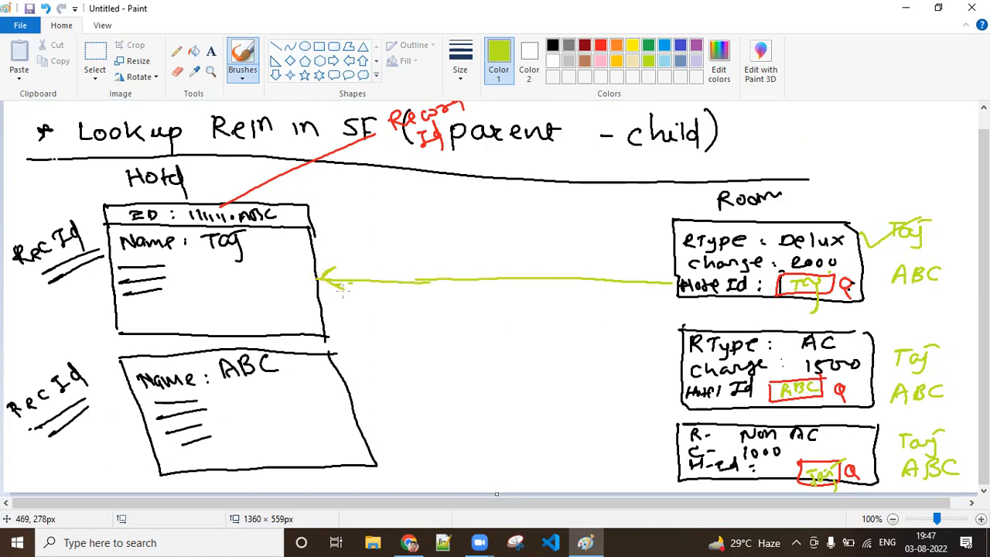
{"action": "left_click_drag", "start_coordinate": [368, 444], "coordinate": [675, 387]}
{"action": "mouse_move", "coordinate": [374, 430]}
{"action": "left_mouse_down"}
{"action": "mouse_move", "coordinate": [364, 449]}
{"action": "mouse_move", "coordinate": [396, 462]}
{"action": "left_mouse_up"}
{"action": "mouse_move", "coordinate": [679, 466]}
{"action": "left_mouse_down"}
{"action": "mouse_move", "coordinate": [595, 414]}
{"action": "mouse_move", "coordinate": [339, 320]}
{"action": "left_mouse_up"}
{"action": "mouse_move", "coordinate": [324, 328]}
{"action": "left_mouse_down"}
{"action": "mouse_move", "coordinate": [320, 310]}
{"action": "mouse_move", "coordinate": [348, 307]}
{"action": "left_mouse_up"}
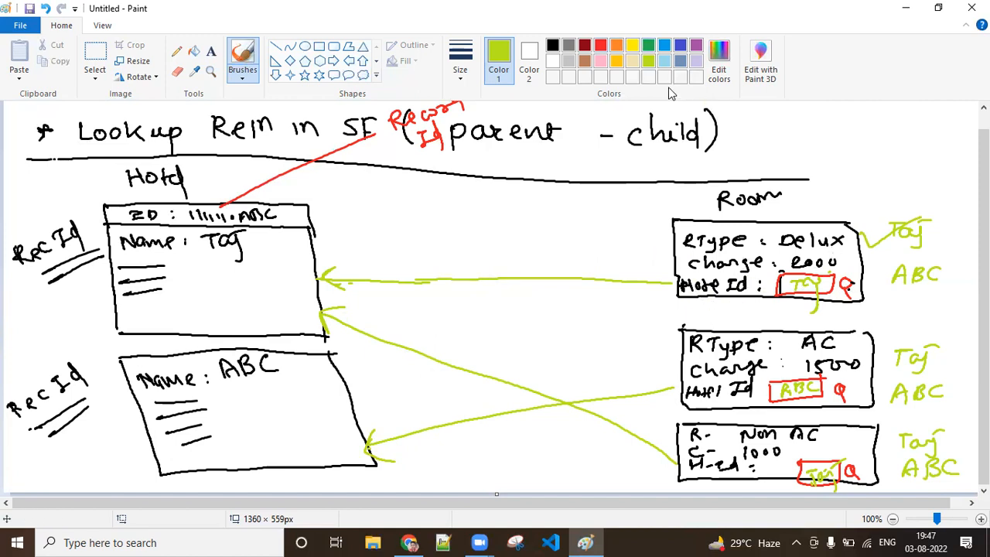
Step: Circle the Delux room's Hotel Id in red, and mark red crosses on the Taj hotel box and along its Delux room arrow
{"action": "left_click", "coordinate": [601, 45]}
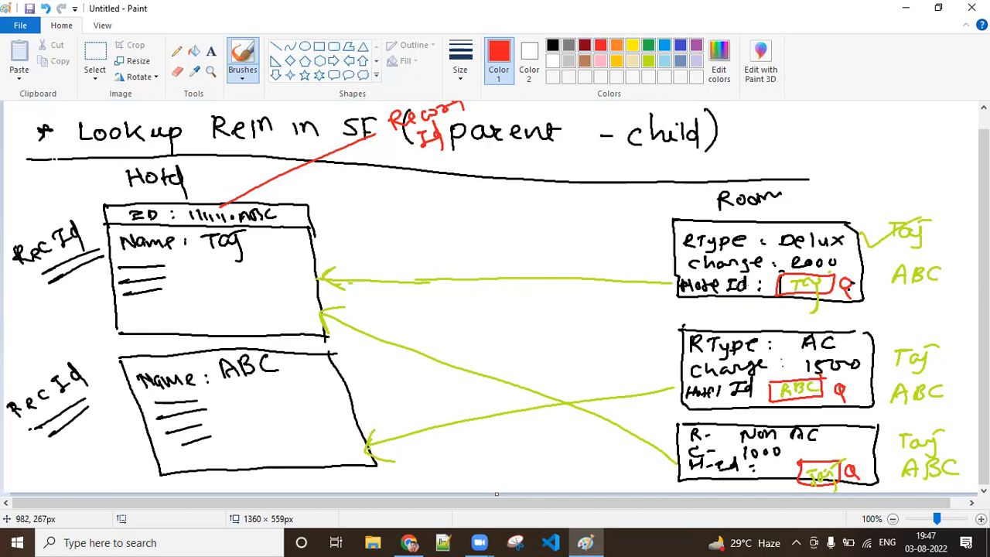
{"action": "mouse_move", "coordinate": [753, 278]}
{"action": "left_mouse_down"}
{"action": "mouse_move", "coordinate": [669, 271]}
{"action": "mouse_move", "coordinate": [648, 309]}
{"action": "mouse_move", "coordinate": [763, 306]}
{"action": "mouse_move", "coordinate": [743, 272]}
{"action": "left_mouse_up"}
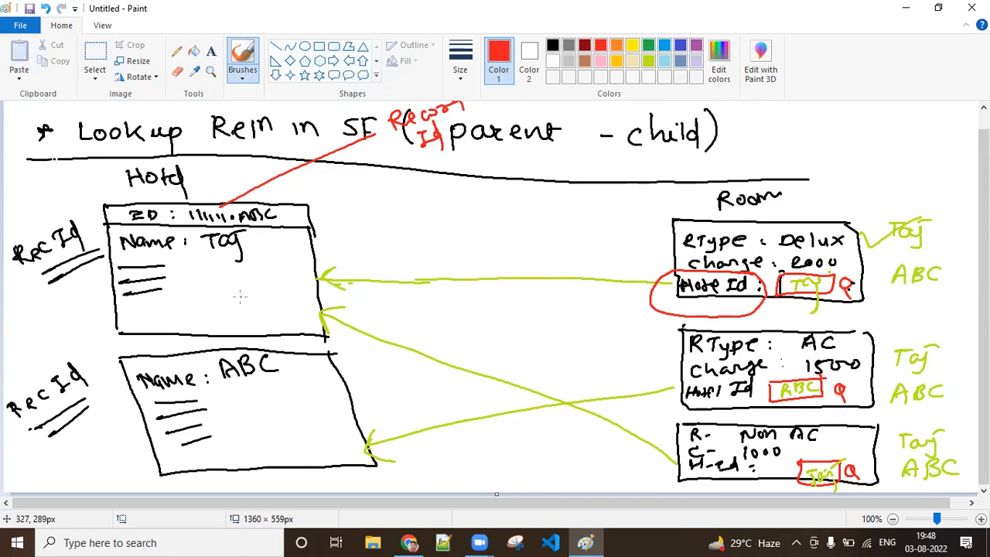
{"action": "mouse_move", "coordinate": [243, 297]}
{"action": "left_mouse_down"}
{"action": "mouse_move", "coordinate": [255, 289]}
{"action": "mouse_move", "coordinate": [262, 302]}
{"action": "left_mouse_up"}
{"action": "mouse_move", "coordinate": [526, 272]}
{"action": "left_mouse_down"}
{"action": "mouse_move", "coordinate": [539, 286]}
{"action": "mouse_move", "coordinate": [526, 286]}
{"action": "mouse_move", "coordinate": [580, 282]}
{"action": "left_mouse_up"}
{"action": "left_click_drag", "start_coordinate": [580, 267], "coordinate": [564, 284]}
{"action": "mouse_move", "coordinate": [461, 269]}
{"action": "left_mouse_down"}
{"action": "mouse_move", "coordinate": [480, 288]}
{"action": "mouse_move", "coordinate": [463, 288]}
{"action": "left_mouse_up"}
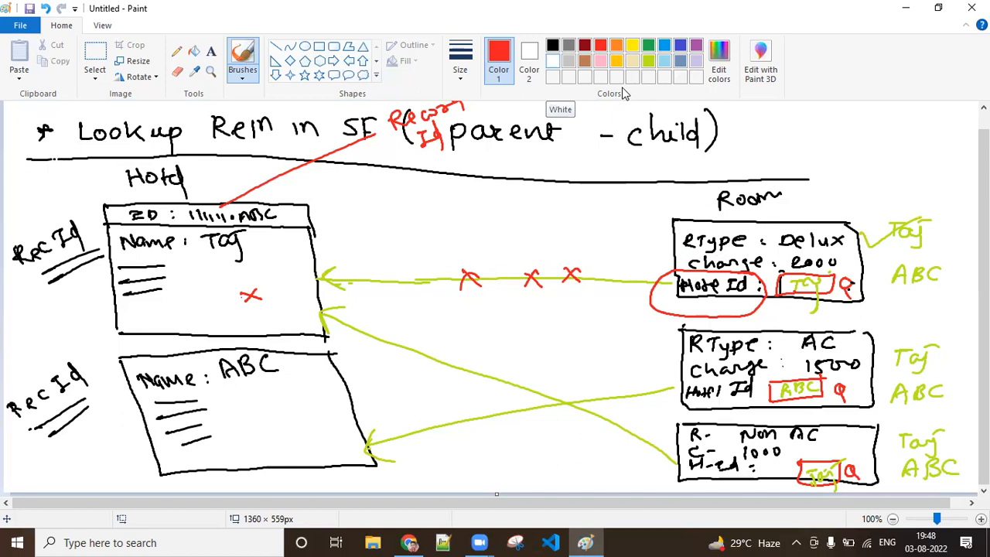
Step: Erase the green "Taj" from the Delux room's Hotel Id box by painting over it in white
{"action": "left_click", "coordinate": [552, 62]}
{"action": "mouse_move", "coordinate": [794, 300]}
{"action": "left_mouse_down"}
{"action": "mouse_move", "coordinate": [797, 280]}
{"action": "mouse_move", "coordinate": [812, 278]}
{"action": "left_mouse_up"}
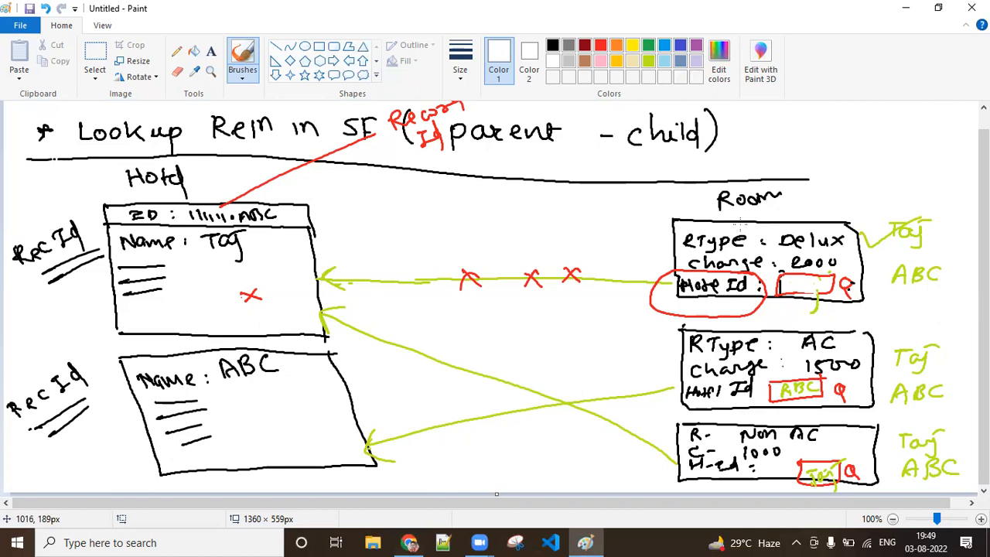
Step: Switch to Salesforce in Chrome, open a new Room record form, and start adding a custom field to the Room object
{"action": "left_click", "coordinate": [408, 543]}
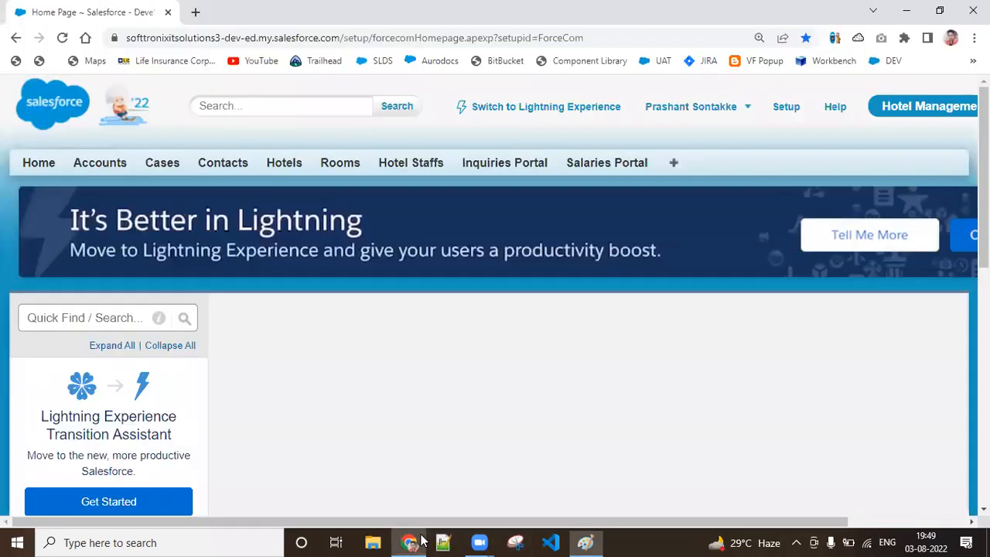
{"action": "left_click", "coordinate": [323, 165]}
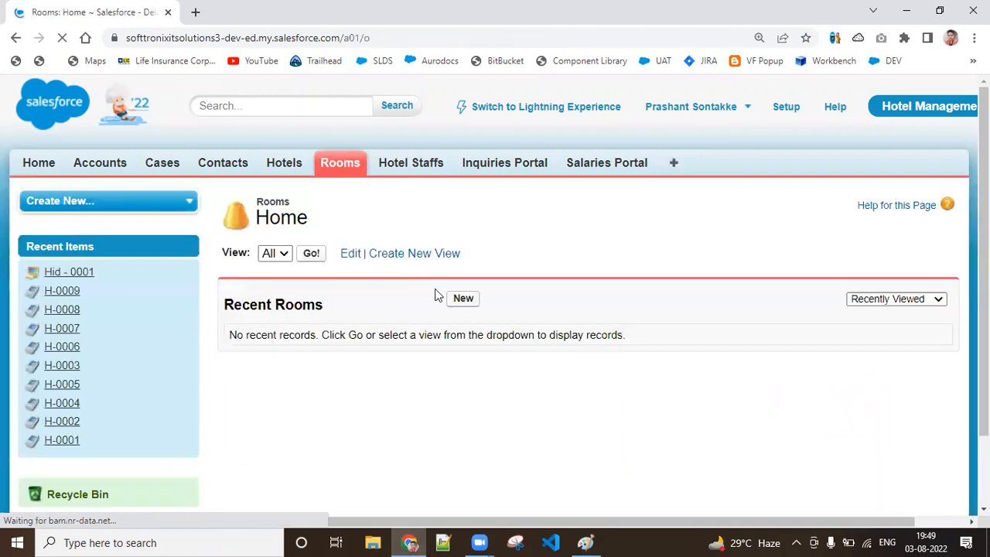
{"action": "left_click", "coordinate": [462, 301]}
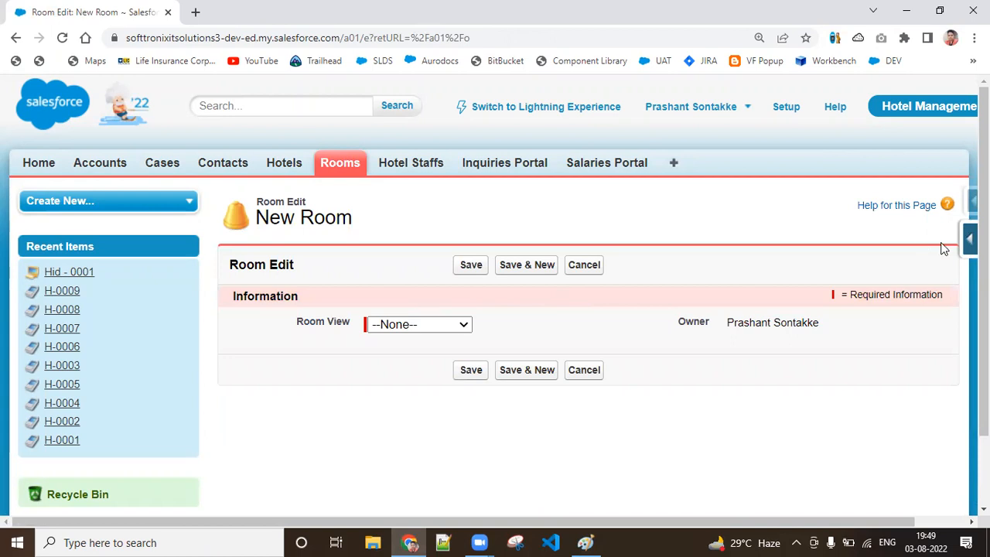
{"action": "left_click", "coordinate": [970, 240]}
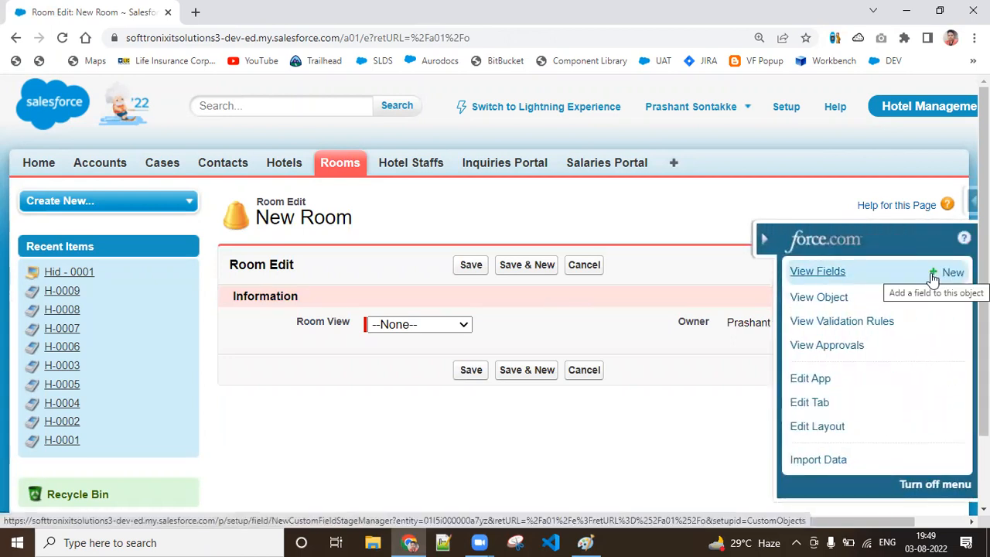
{"action": "left_click", "coordinate": [934, 278]}
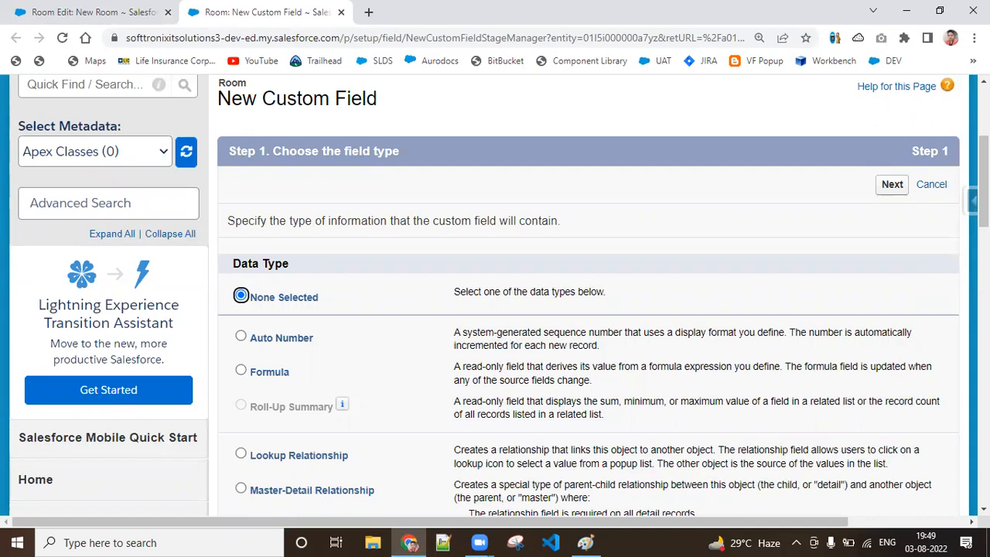
Step: Choose Lookup Relationship as the new Room field's data type and continue
{"action": "scroll", "coordinate": [983, 181], "scroll_direction": "down", "scroll_amount": 2}
{"action": "scroll", "coordinate": [288, 278], "scroll_direction": "down", "scroll_amount": 1}
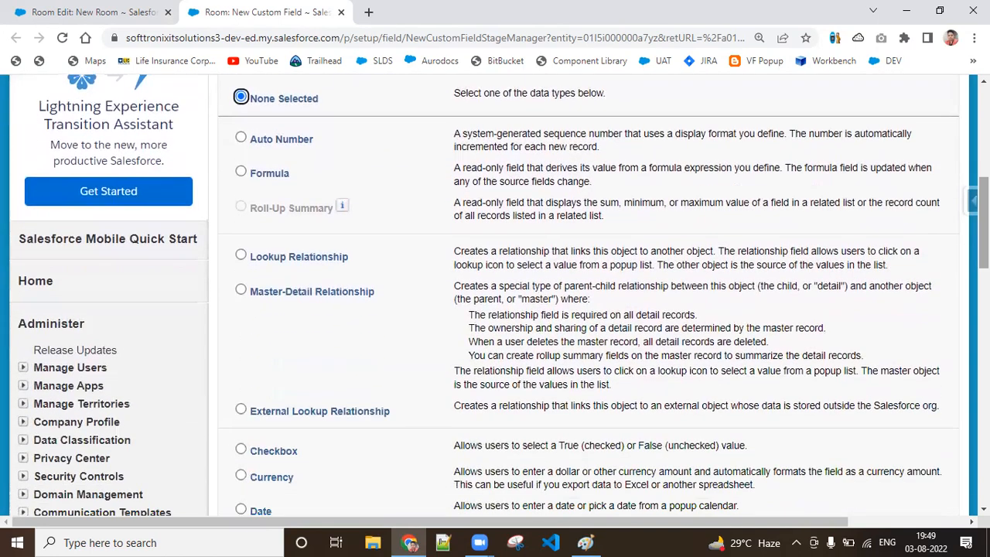
{"action": "left_click", "coordinate": [261, 258]}
{"action": "scroll", "coordinate": [956, 274], "scroll_direction": "up", "scroll_amount": 5}
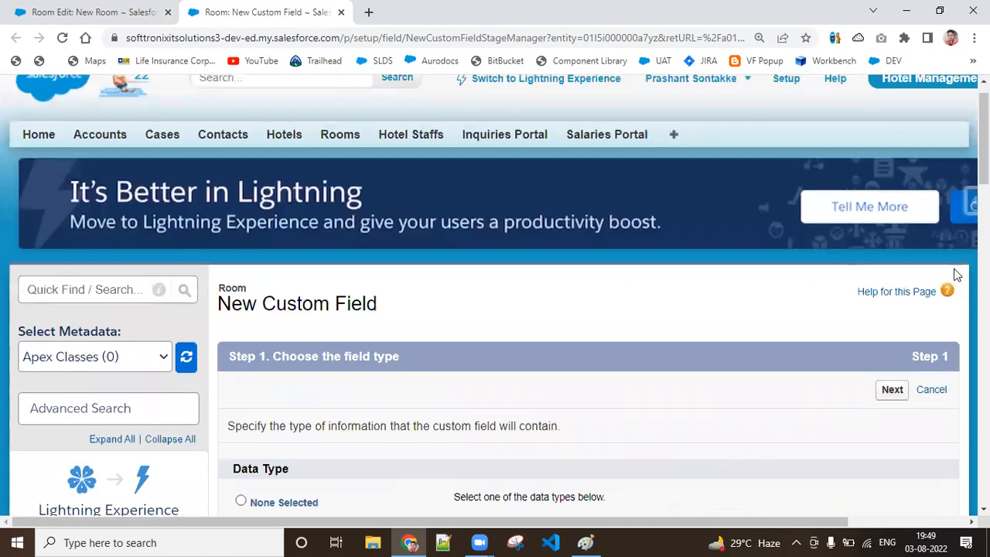
{"action": "left_click", "coordinate": [893, 390]}
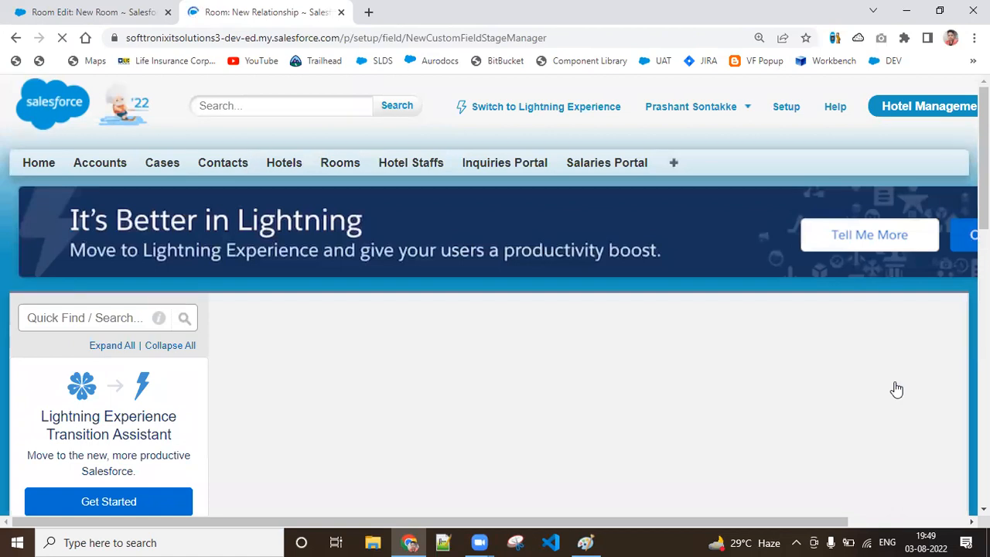
Step: Relate the lookup field to the Hotel object and continue to the label and name settings
{"action": "scroll", "coordinate": [495, 294], "scroll_direction": "down", "scroll_amount": 3}
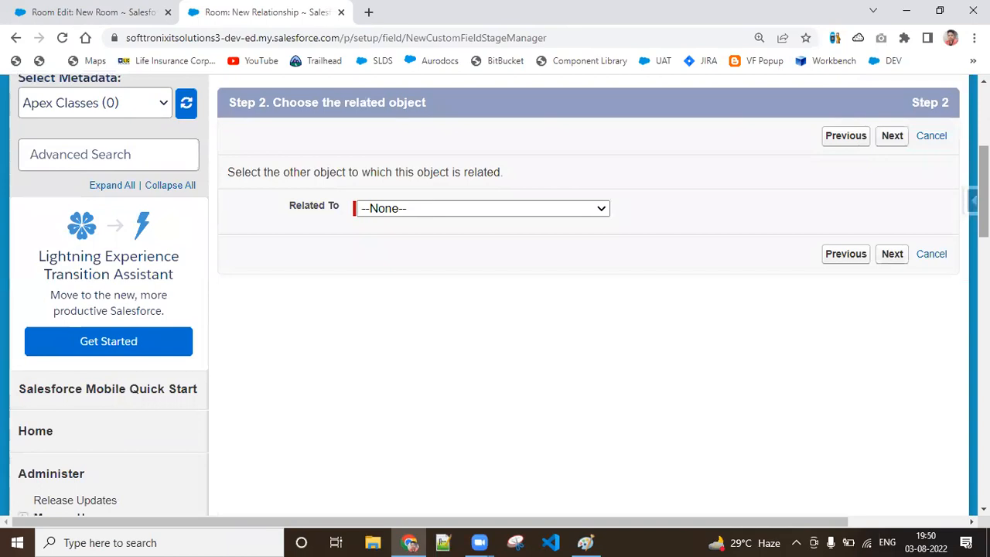
{"action": "left_click", "coordinate": [501, 211]}
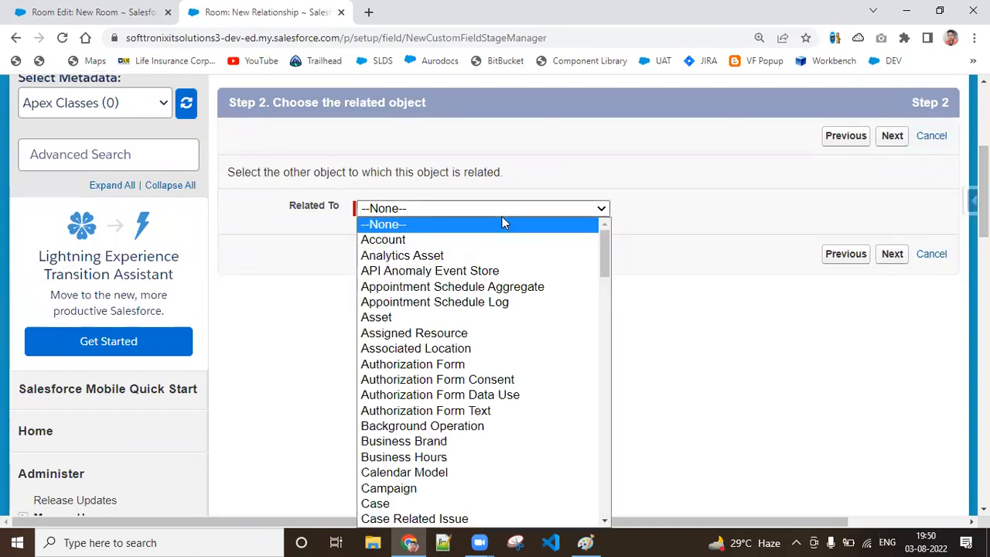
{"action": "key", "text": "h"}
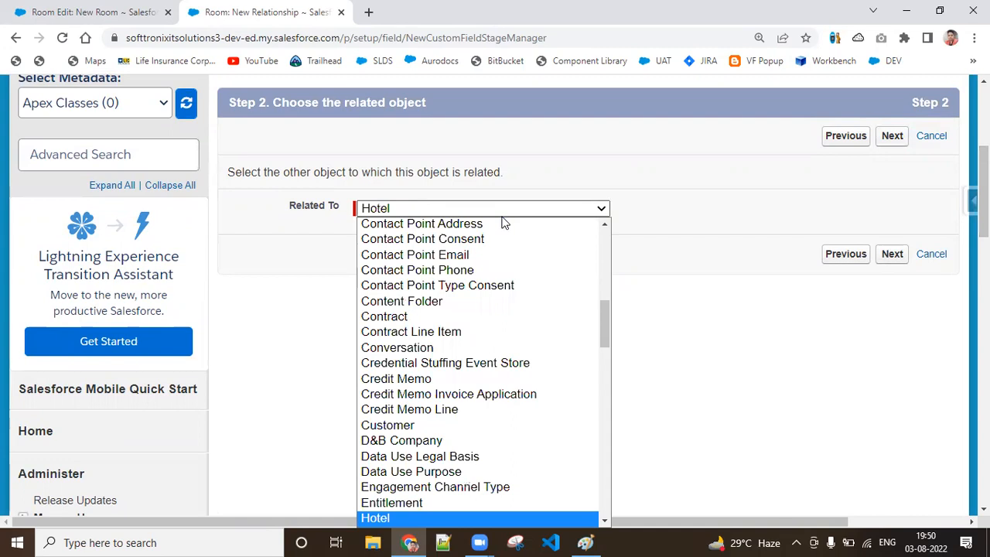
{"action": "left_click_drag", "start_coordinate": [607, 309], "coordinate": [608, 348]}
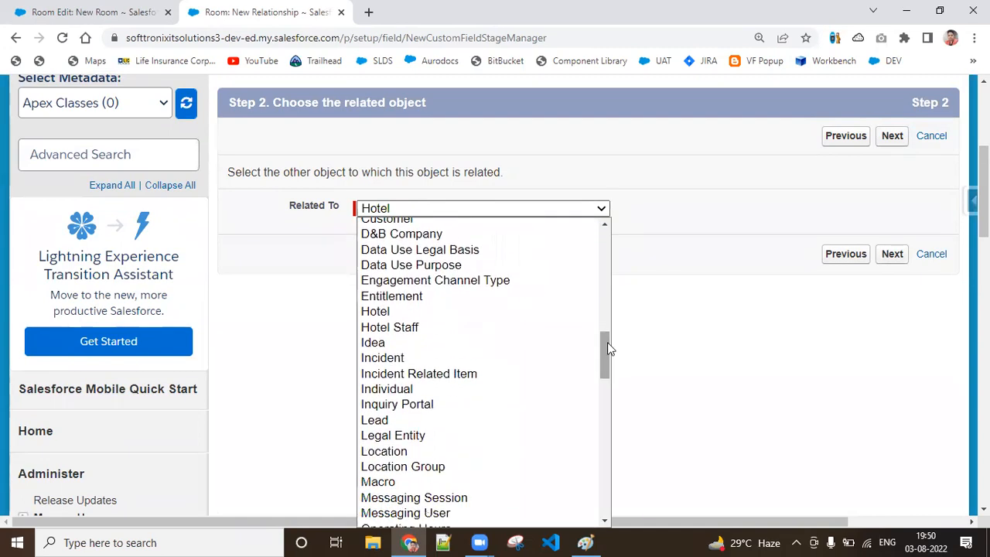
{"action": "left_click", "coordinate": [421, 312]}
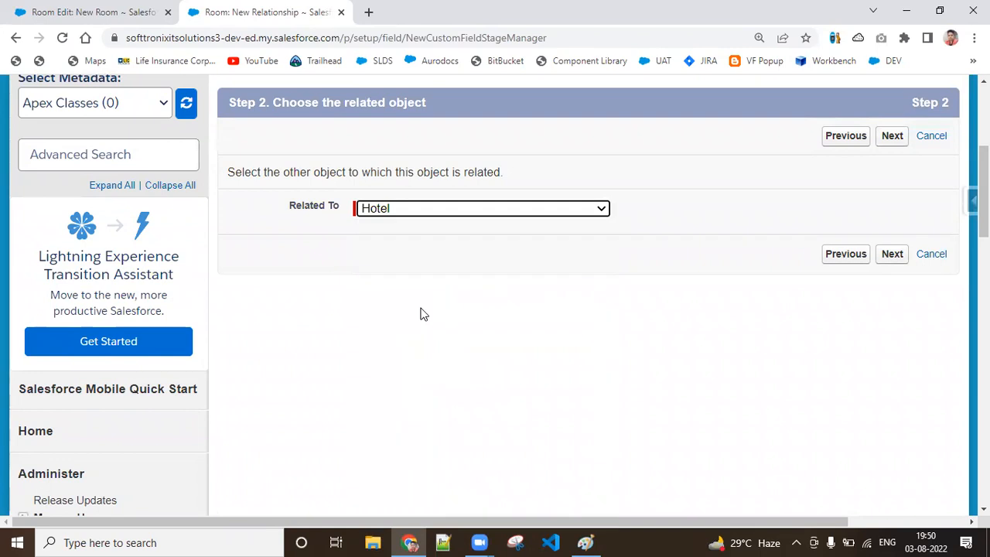
{"action": "left_click", "coordinate": [893, 254]}
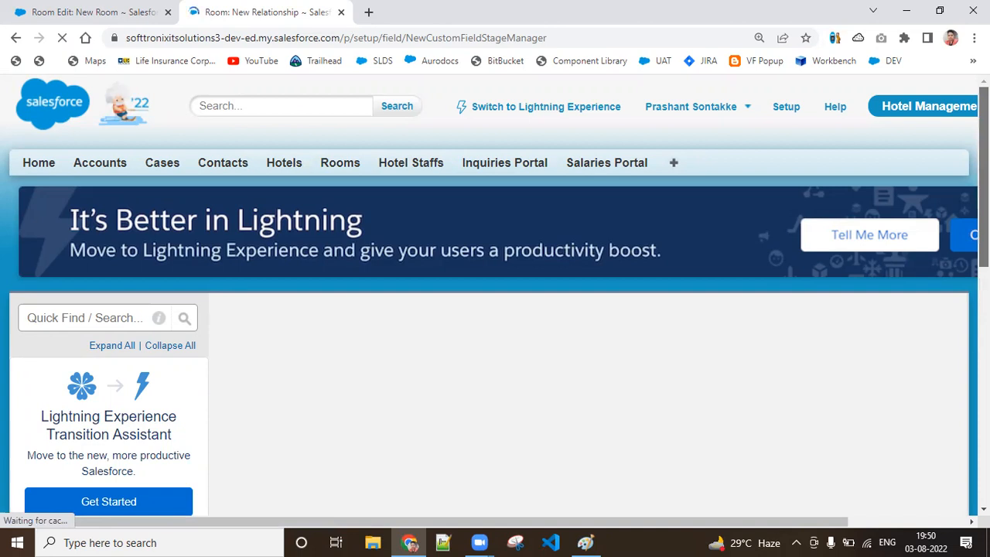
Step: Check the Paint diagram, return to Salesforce, and label the lookup field "Choose Hotel" with the field name Choose_Hotel
{"action": "scroll", "coordinate": [900, 263], "scroll_direction": "down", "scroll_amount": 2}
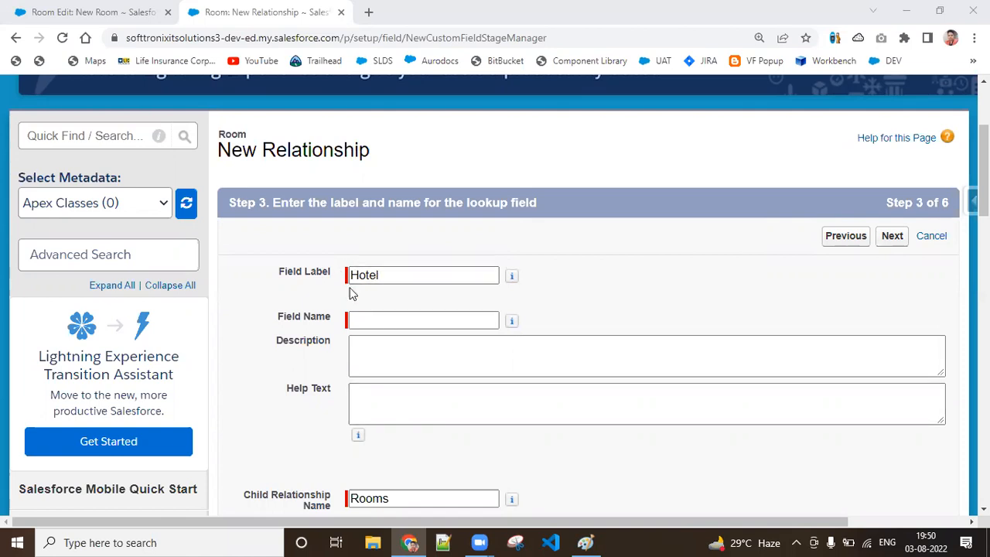
{"action": "left_click", "coordinate": [600, 542]}
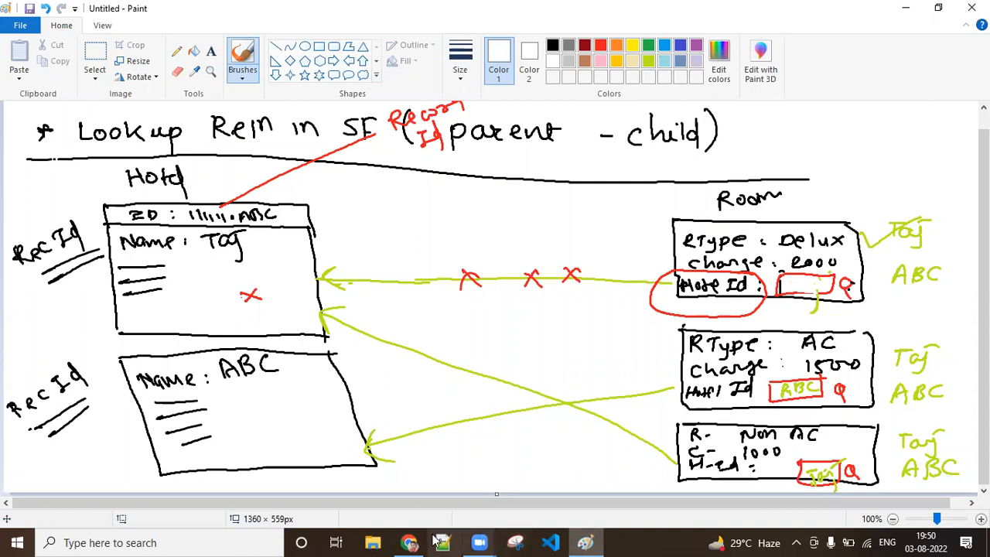
{"action": "left_click", "coordinate": [410, 543]}
{"action": "left_click", "coordinate": [379, 275]}
{"action": "left_click_drag", "start_coordinate": [380, 276], "coordinate": [343, 279]}
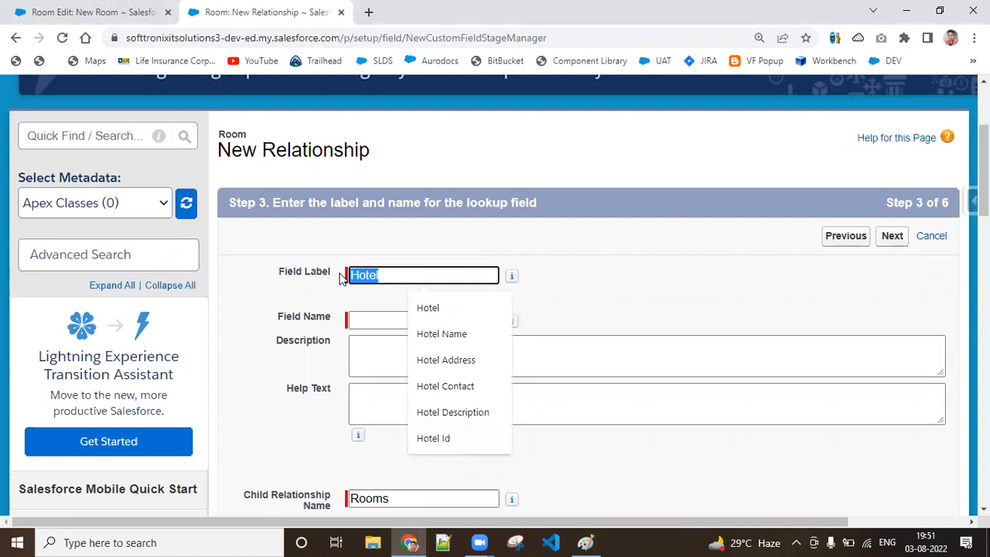
{"action": "type", "text": "Choose "}
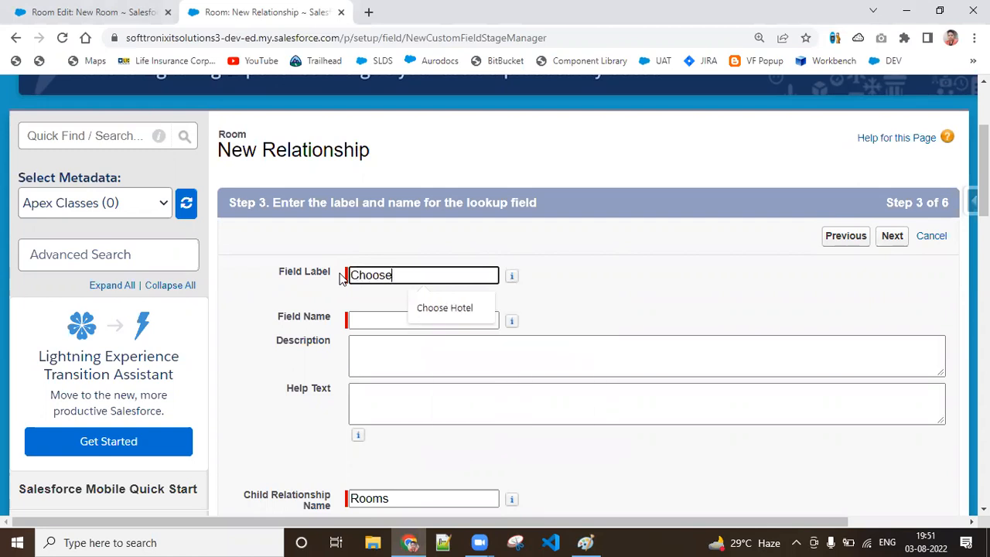
{"action": "type", "text": "Hotel"}
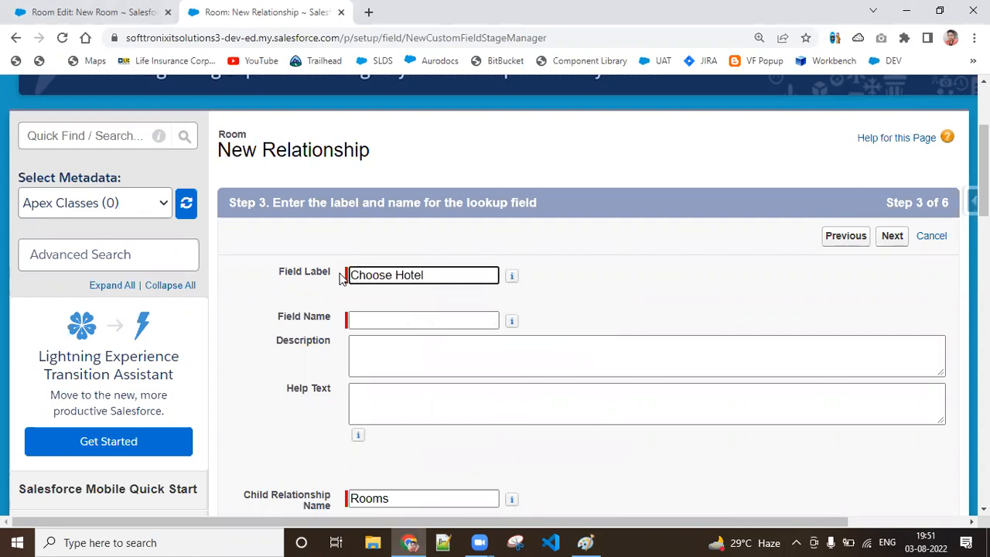
{"action": "left_click", "coordinate": [369, 319]}
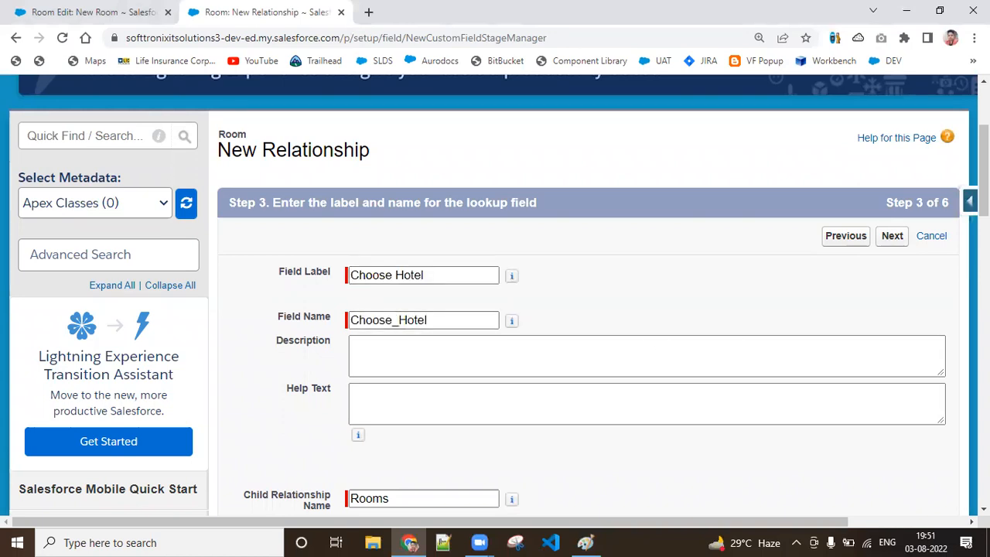
Step: Enter the help text "Choose any hotel record from this field" for the lookup field
{"action": "scroll", "coordinate": [495, 294], "scroll_direction": "down", "scroll_amount": 2}
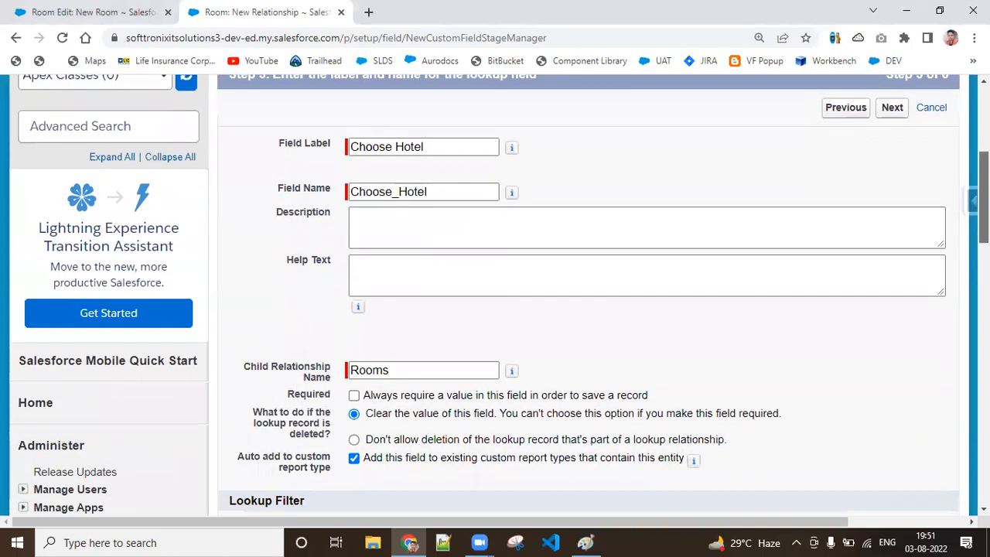
{"action": "left_click_drag", "start_coordinate": [984, 198], "coordinate": [984, 200]}
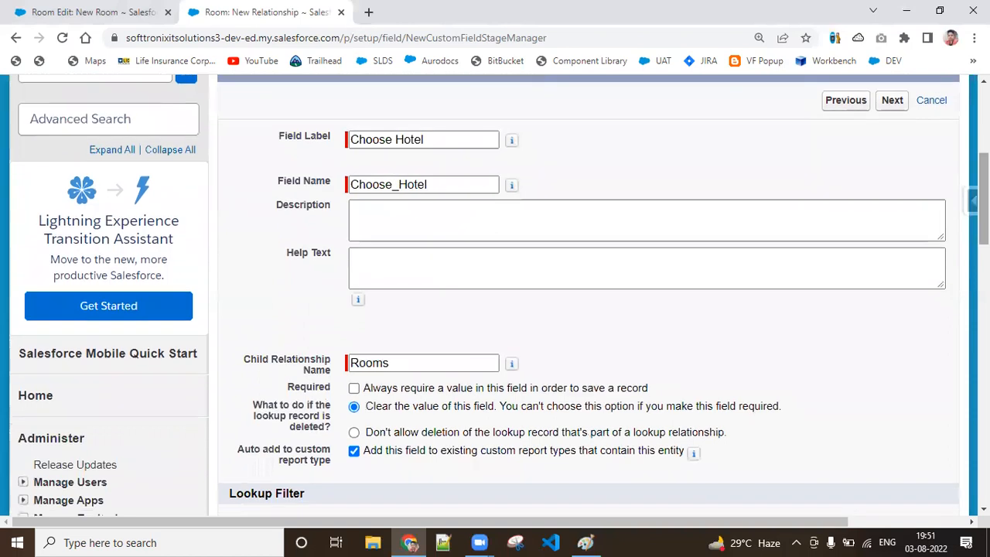
{"action": "left_click", "coordinate": [469, 260]}
{"action": "type", "text": "Choose any hotel "}
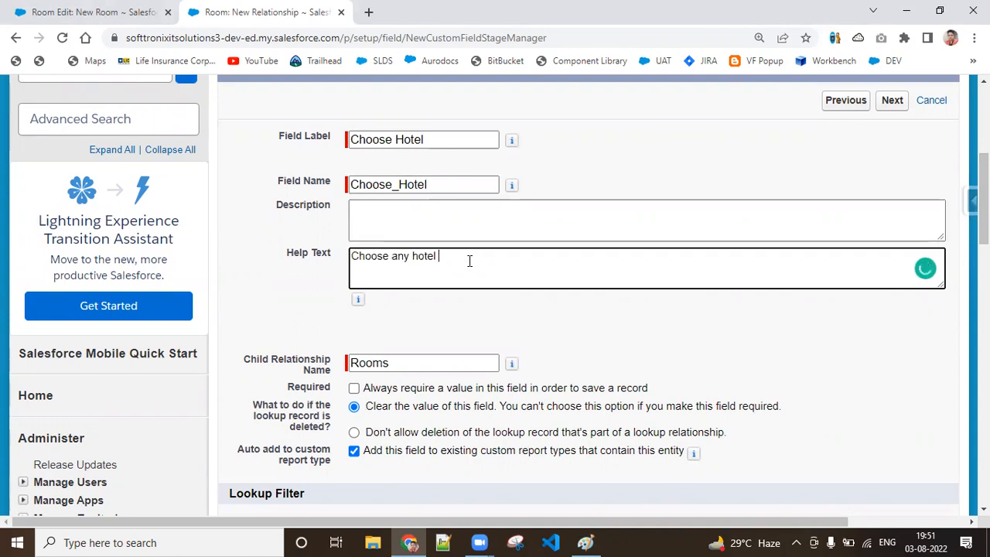
{"action": "type", "text": "record from this field"}
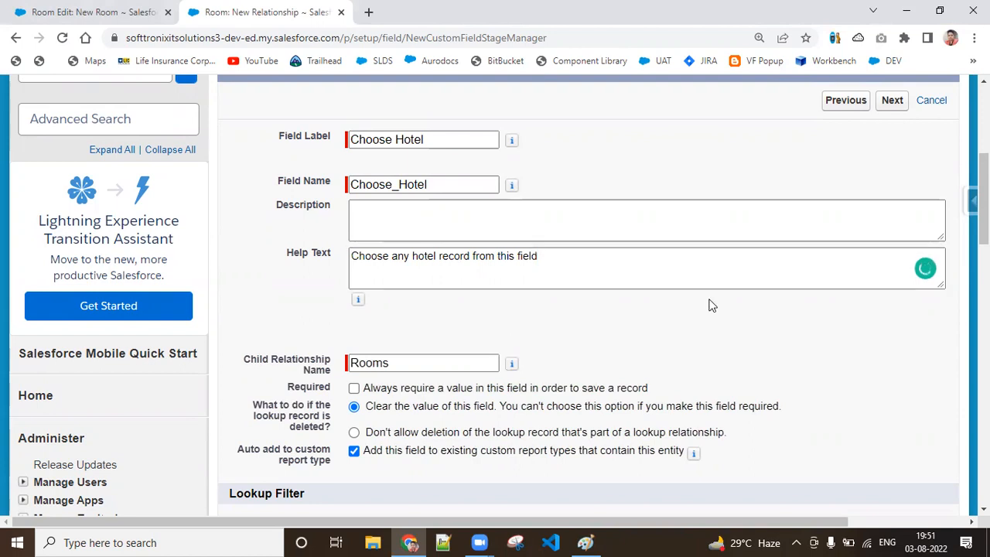
Step: Toggle the lookup field's required setting while consulting the Paint diagram, leaving the field optional with deletion of a referenced lookup record disallowed
{"action": "scroll", "coordinate": [711, 304], "scroll_direction": "down", "scroll_amount": 2}
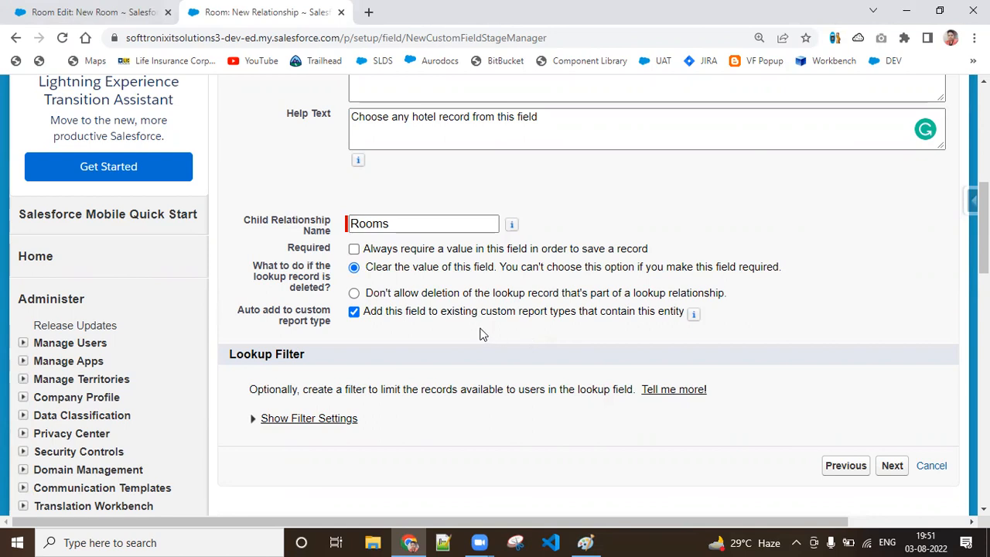
{"action": "left_click", "coordinate": [354, 250]}
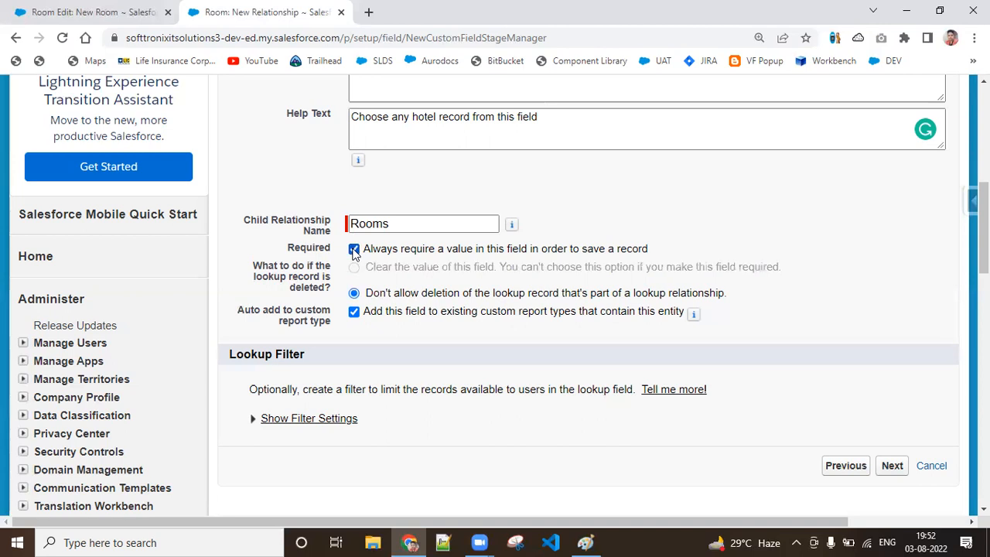
{"action": "left_click", "coordinate": [355, 249]}
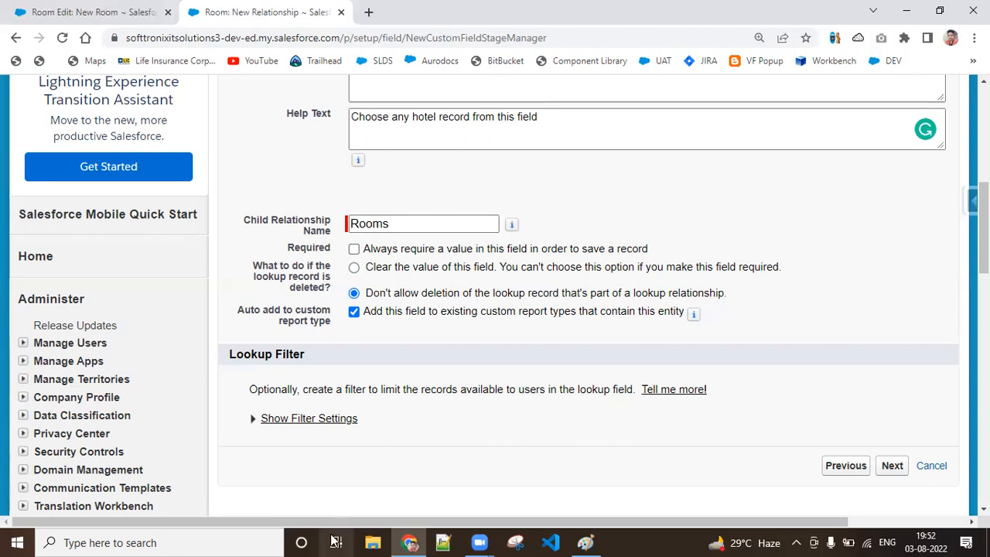
{"action": "left_click", "coordinate": [592, 542]}
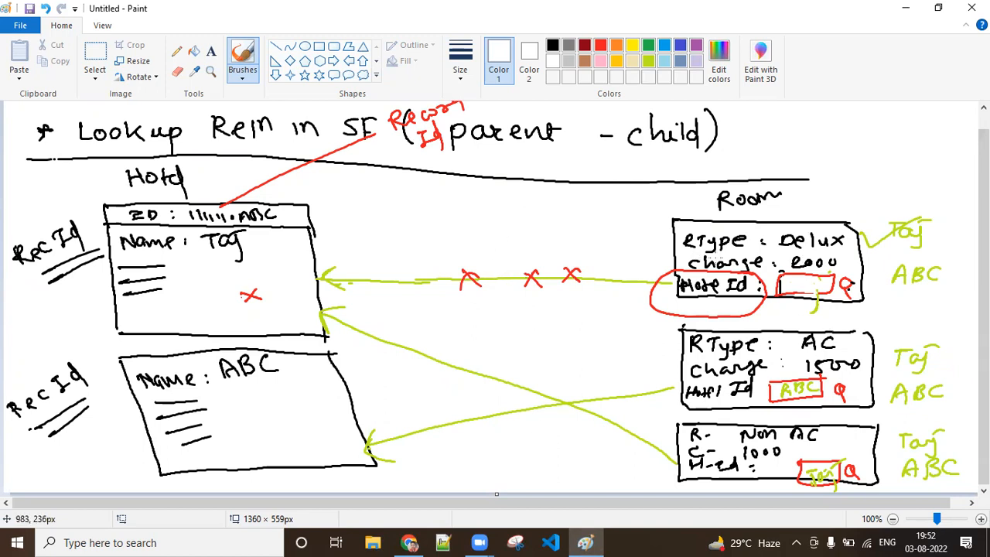
{"action": "left_click", "coordinate": [906, 8]}
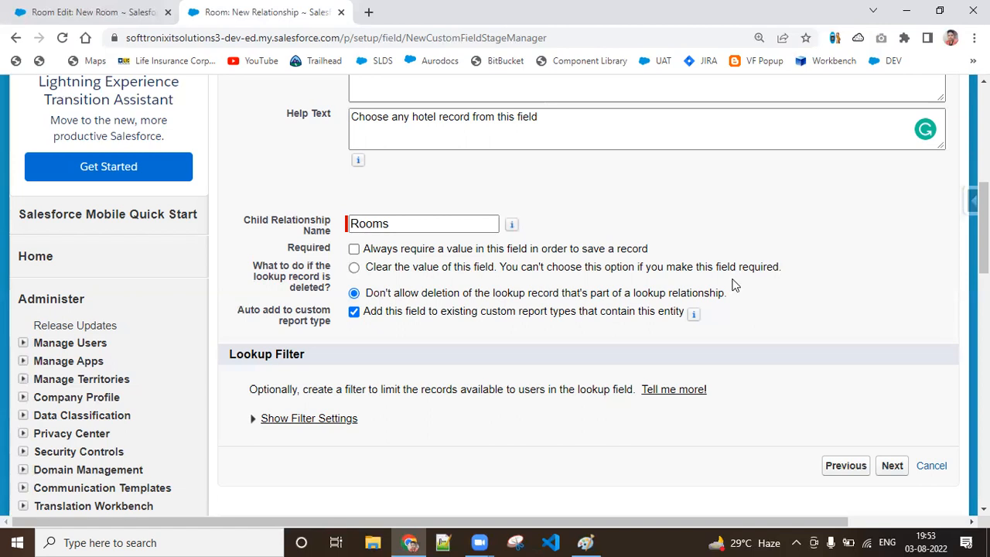
{"action": "left_click", "coordinate": [354, 248]}
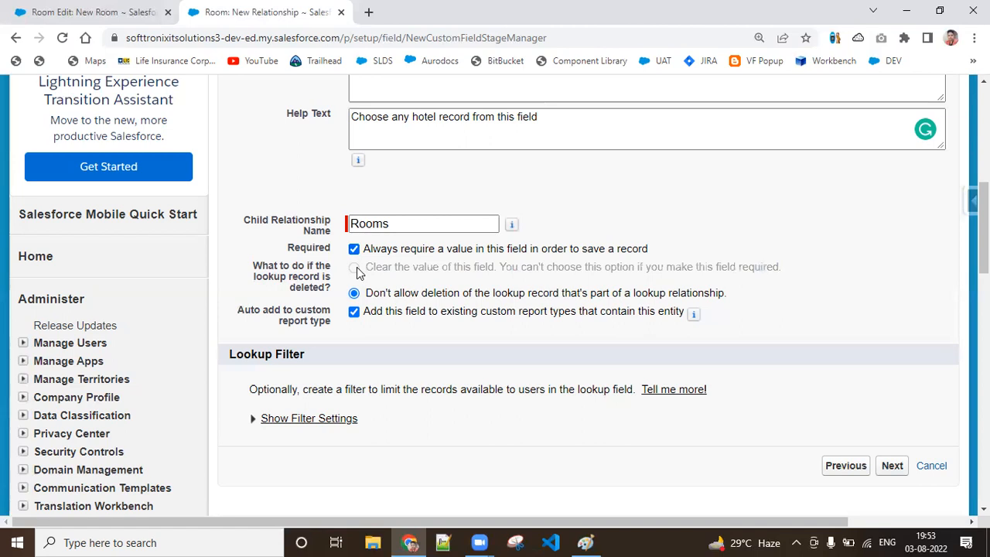
{"action": "left_click", "coordinate": [354, 248]}
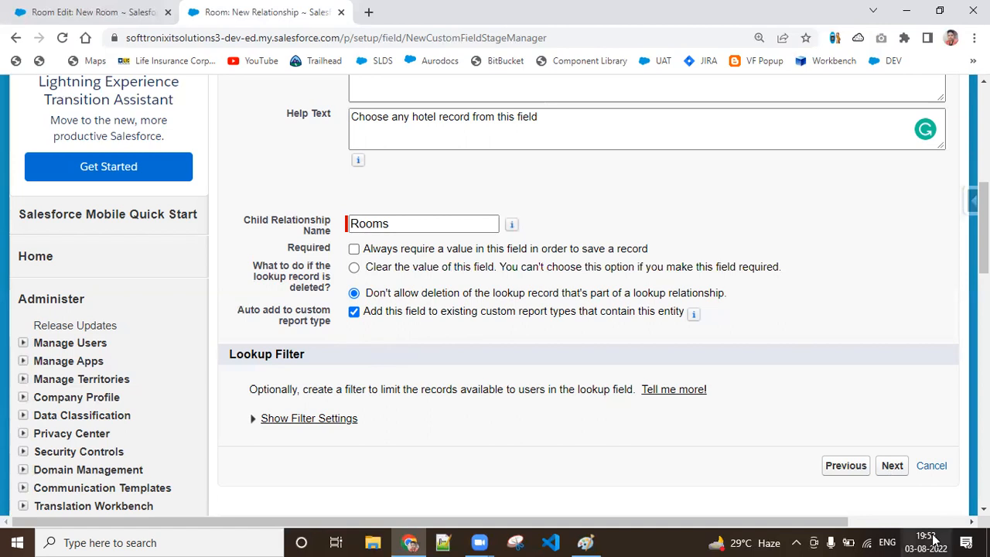
Step: Go on to the field-level security stage and return to the lookup field's label and name settings
{"action": "left_click", "coordinate": [892, 468]}
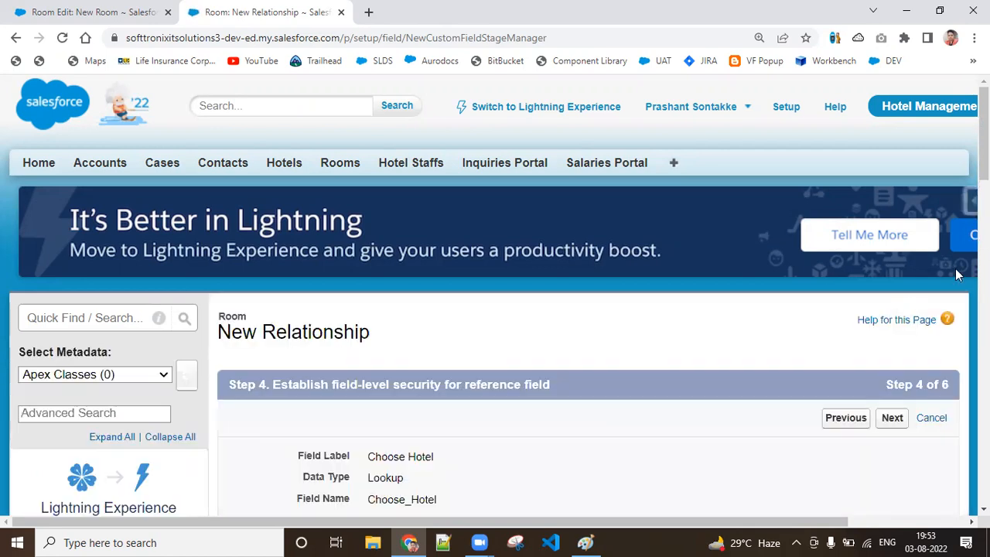
{"action": "left_click", "coordinate": [845, 416]}
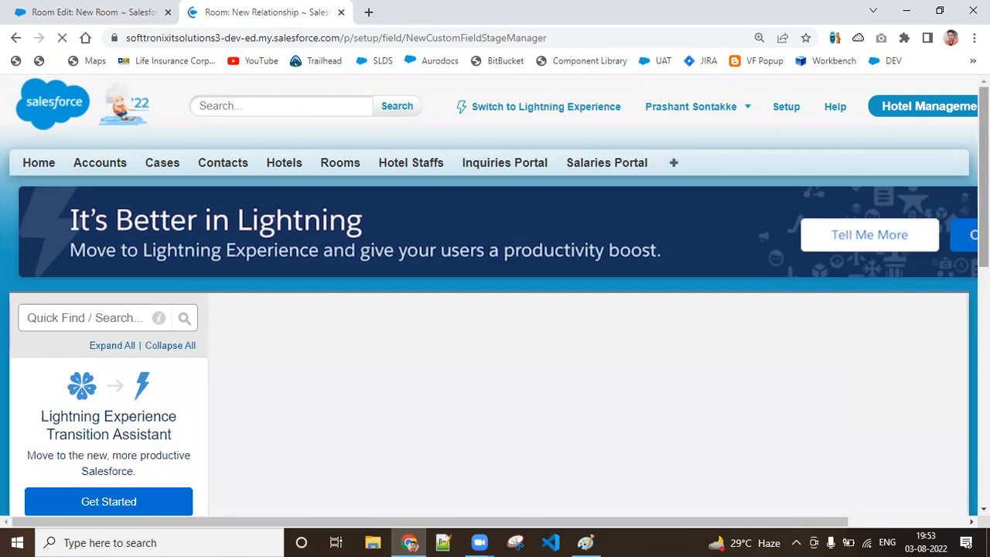
{"action": "scroll", "coordinate": [495, 294], "scroll_direction": "down", "scroll_amount": 3}
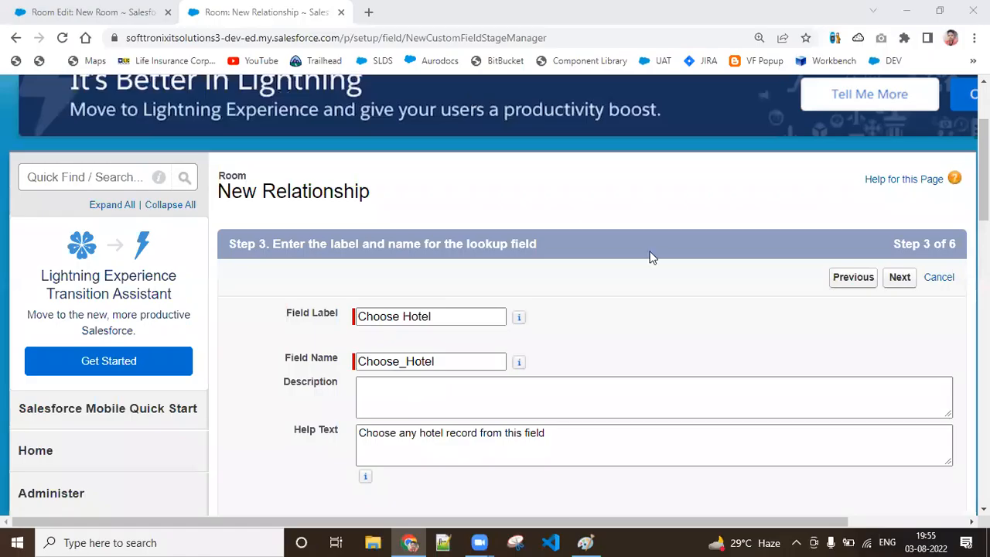
Step: Review the lookup field's settings, focusing on what to do if the lookup record is deleted and the lookup filter options
{"action": "scroll", "coordinate": [587, 309], "scroll_direction": "down", "scroll_amount": 2}
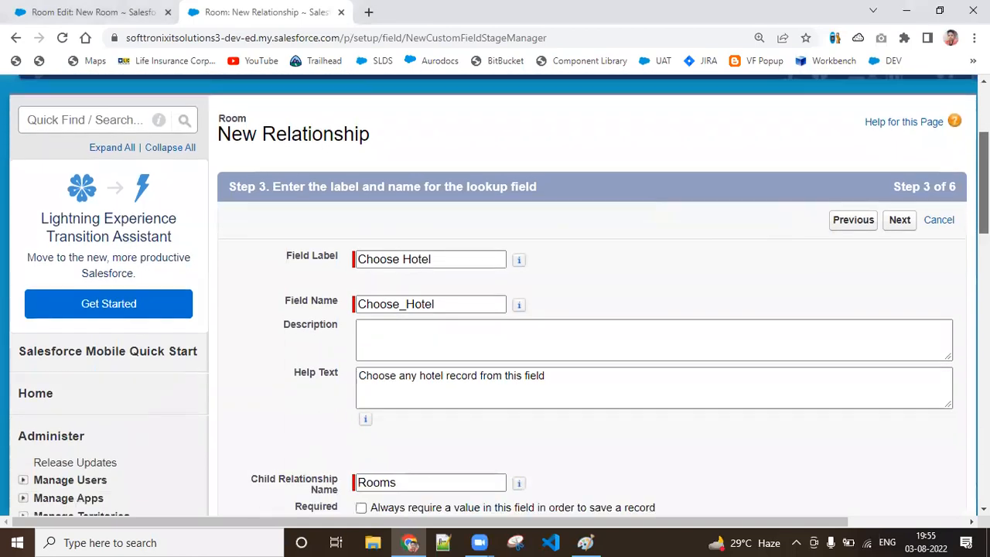
{"action": "scroll", "coordinate": [588, 310], "scroll_direction": "down", "scroll_amount": 2}
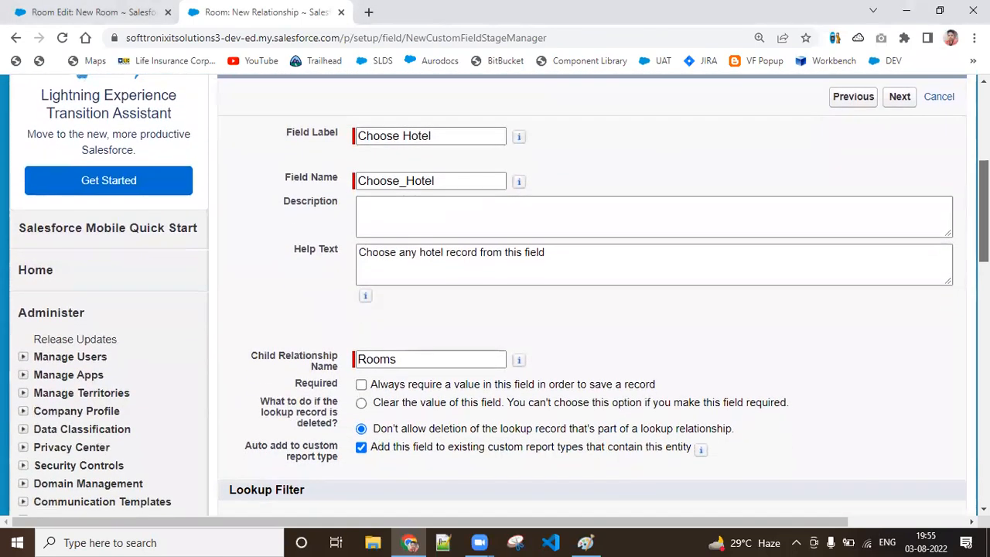
{"action": "scroll", "coordinate": [588, 309], "scroll_direction": "down", "scroll_amount": 1}
{"action": "scroll", "coordinate": [495, 294], "scroll_direction": "down", "scroll_amount": 2}
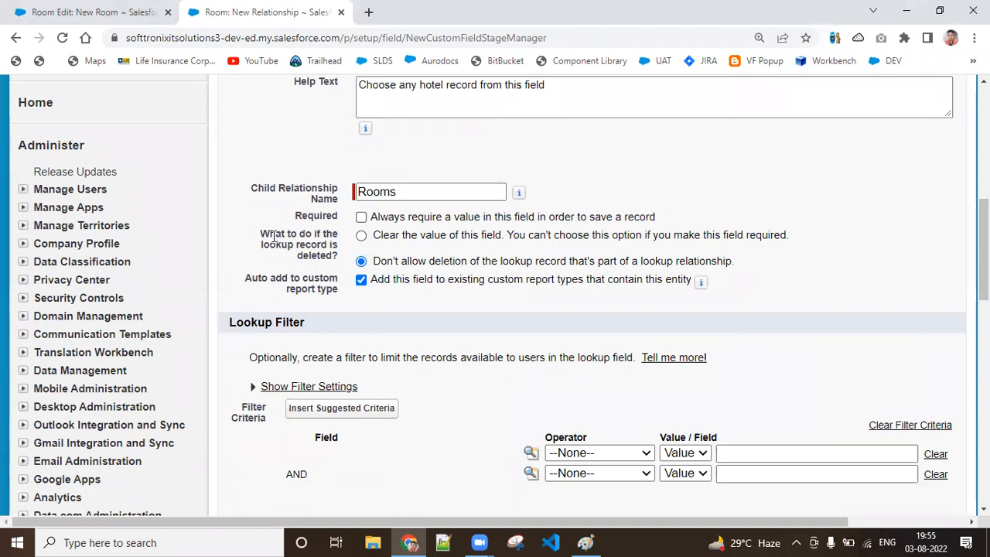
{"action": "left_click_drag", "start_coordinate": [262, 235], "coordinate": [343, 261]}
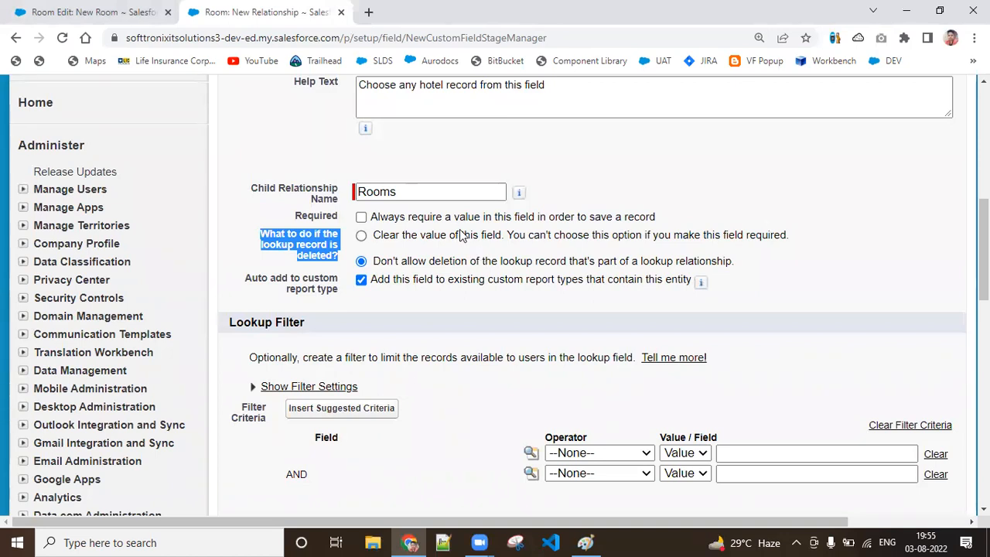
{"action": "left_click", "coordinate": [416, 309]}
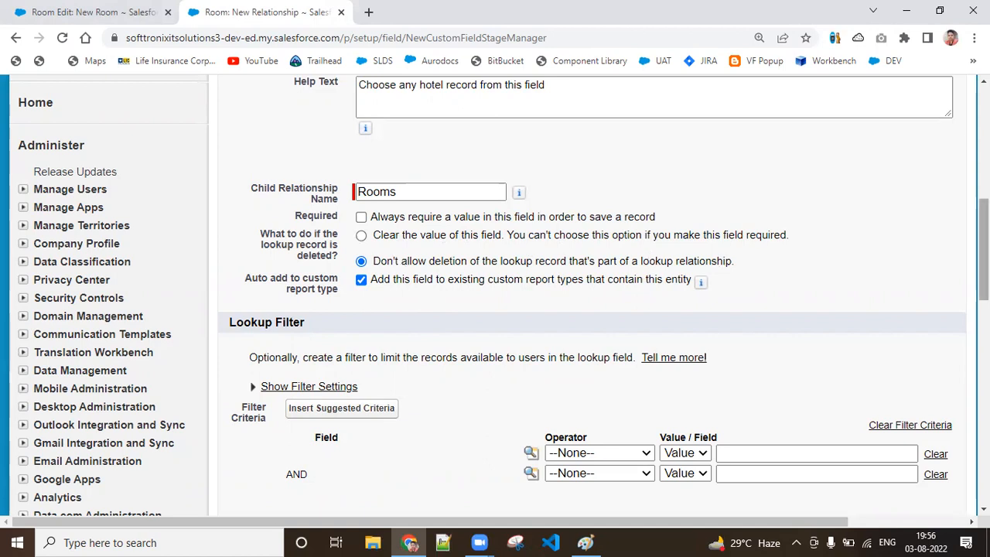
{"action": "scroll", "coordinate": [591, 294], "scroll_direction": "down", "scroll_amount": 2}
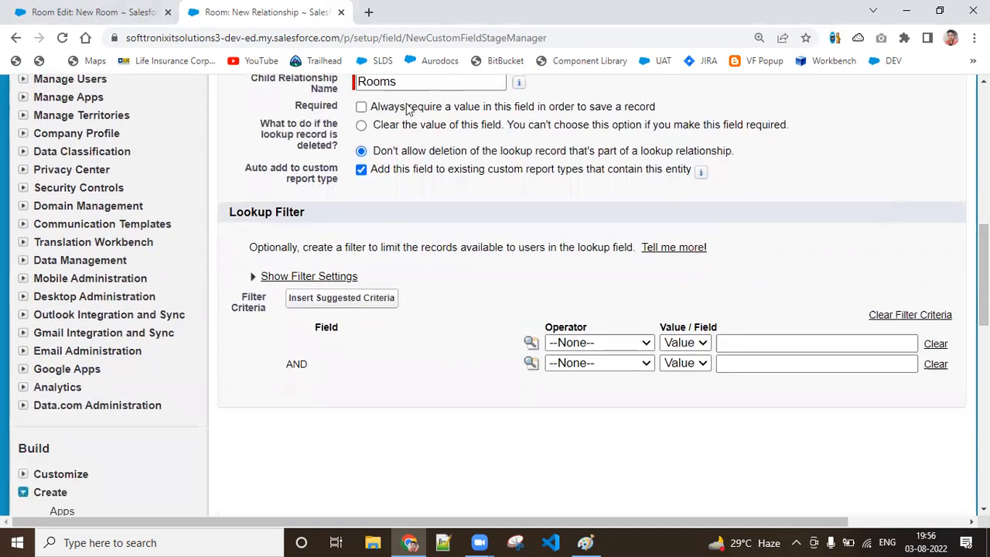
Step: Reload the lookup field's settings page, recheck its options, and proceed to the field-level security stage
{"action": "left_click", "coordinate": [63, 39]}
{"action": "left_click", "coordinate": [544, 152]}
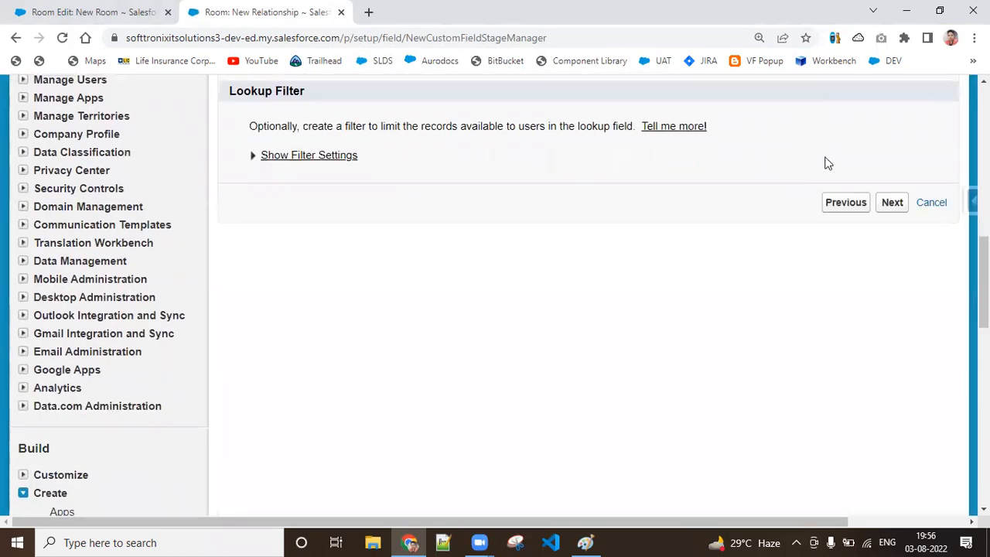
{"action": "left_click_drag", "start_coordinate": [983, 280], "coordinate": [984, 185]}
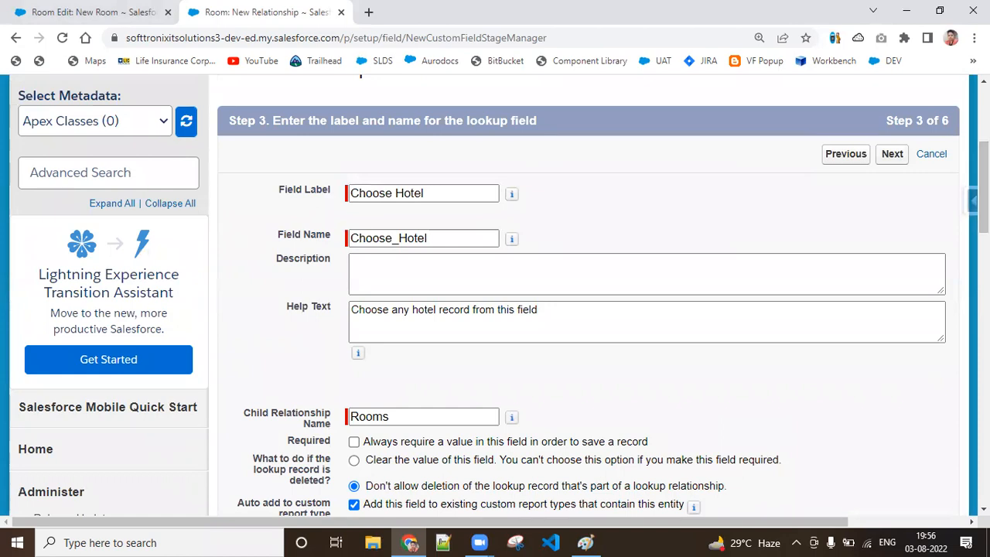
{"action": "left_click_drag", "start_coordinate": [983, 186], "coordinate": [983, 235]}
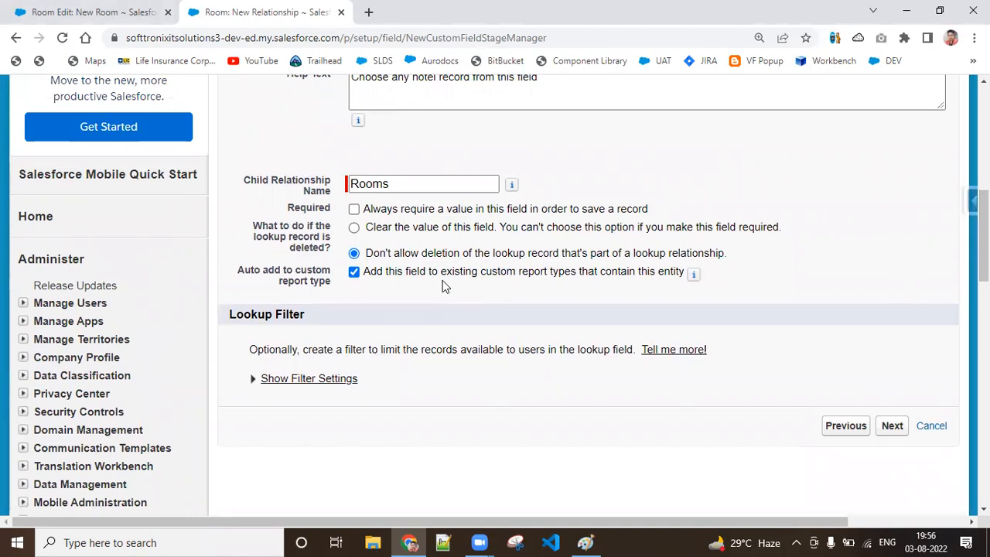
{"action": "left_click", "coordinate": [895, 426]}
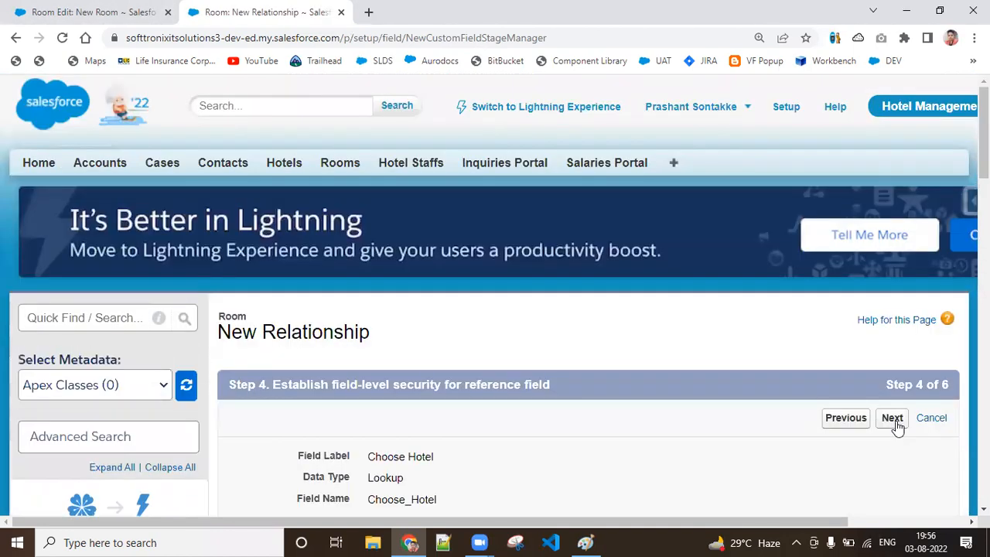
Step: Make the Choose Hotel field visible to all profiles and continue to the page layout stage
{"action": "left_click_drag", "start_coordinate": [983, 157], "coordinate": [983, 239]}
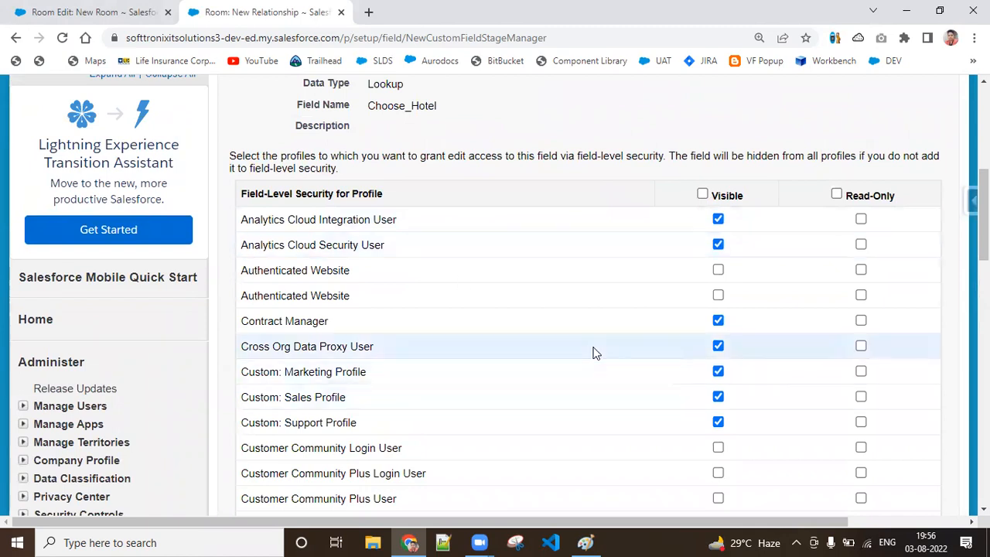
{"action": "left_click", "coordinate": [703, 195]}
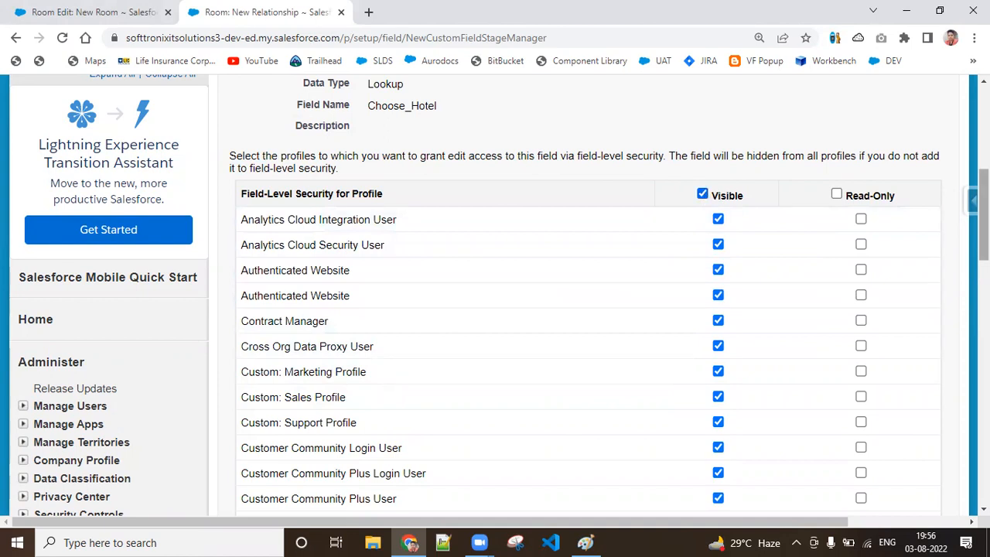
{"action": "scroll", "coordinate": [982, 209], "scroll_direction": "up", "scroll_amount": 3}
{"action": "left_click", "coordinate": [895, 206]}
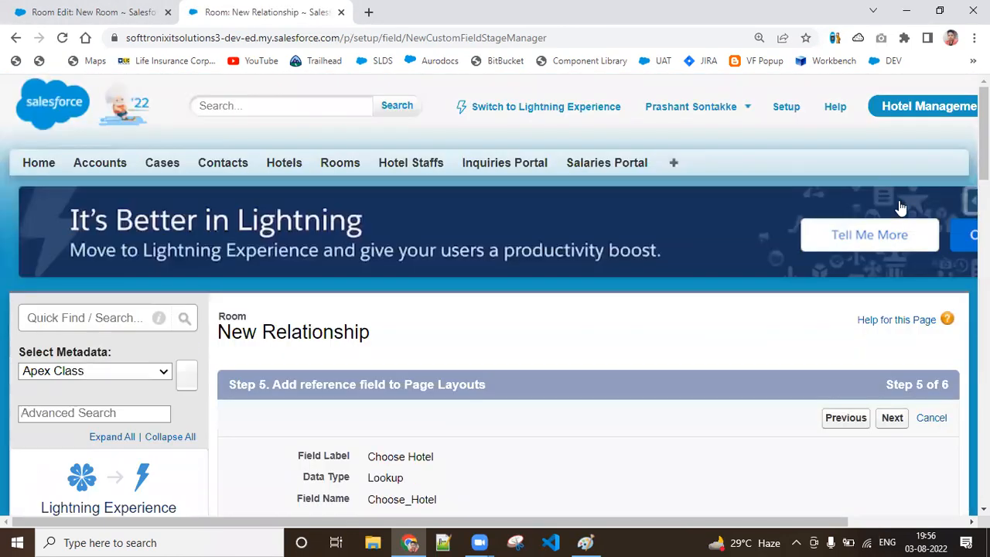
Step: Keep the Choose Hotel field on Room Layout and continue to the custom related list settings
{"action": "scroll", "coordinate": [286, 437], "scroll_direction": "down", "scroll_amount": 3}
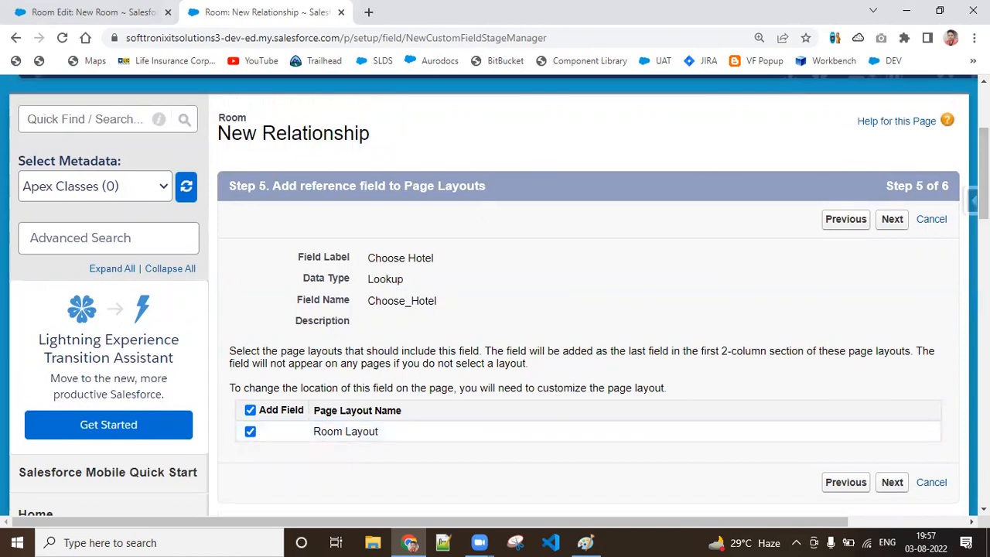
{"action": "left_click", "coordinate": [891, 221]}
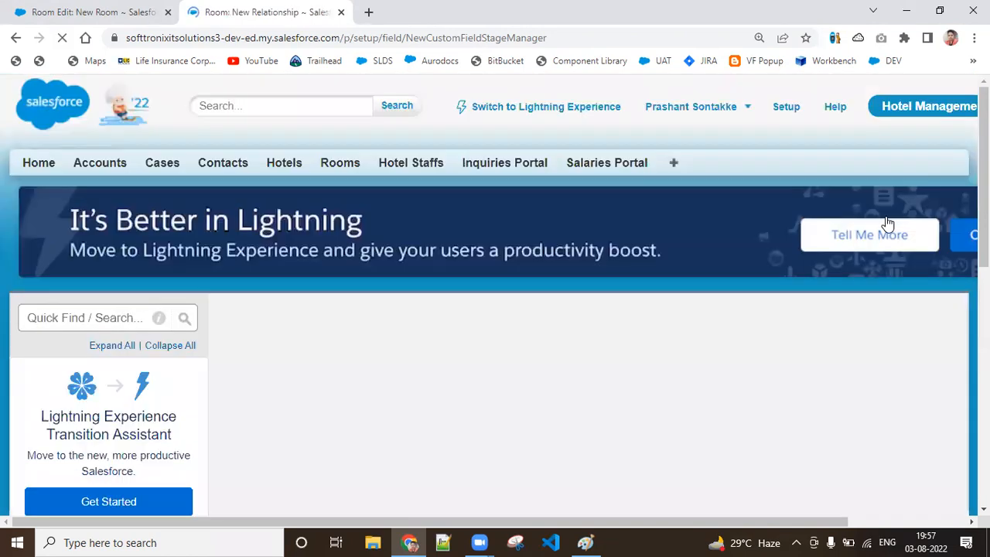
{"action": "scroll", "coordinate": [588, 309], "scroll_direction": "down", "scroll_amount": 4}
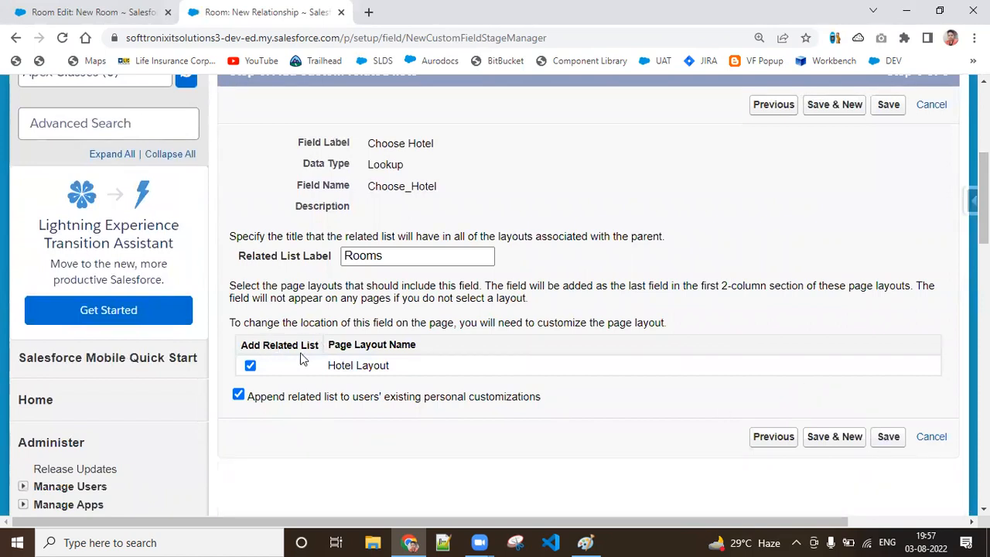
Step: Open hotel record H-0009 and examine the related lists on its detail page
{"action": "left_click", "coordinate": [101, 12]}
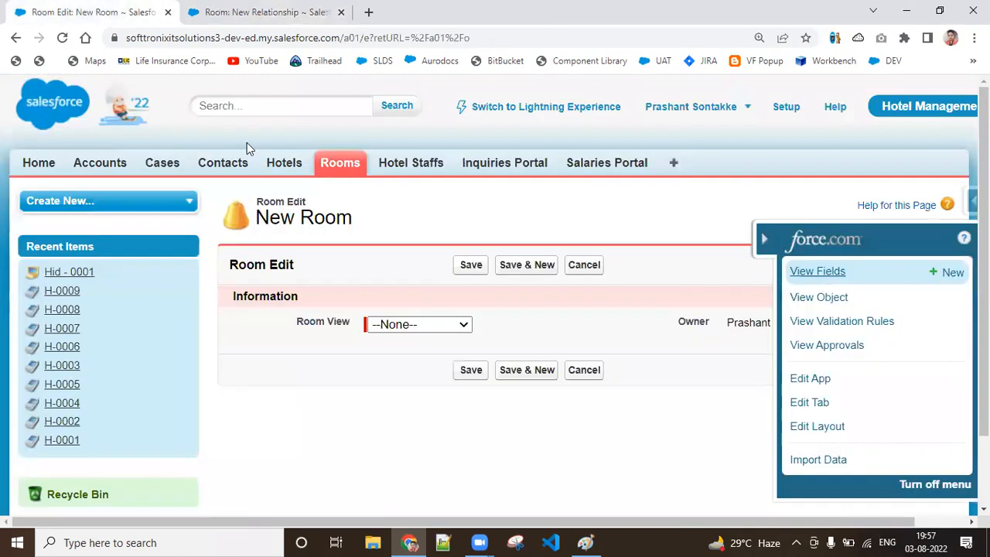
{"action": "left_click", "coordinate": [283, 162]}
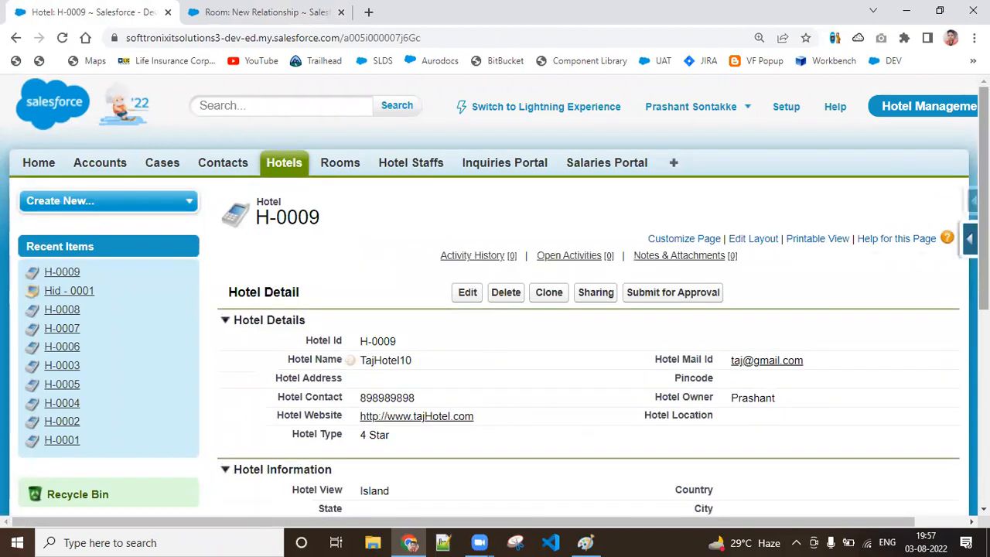
{"action": "scroll", "coordinate": [320, 369], "scroll_direction": "down", "scroll_amount": 5}
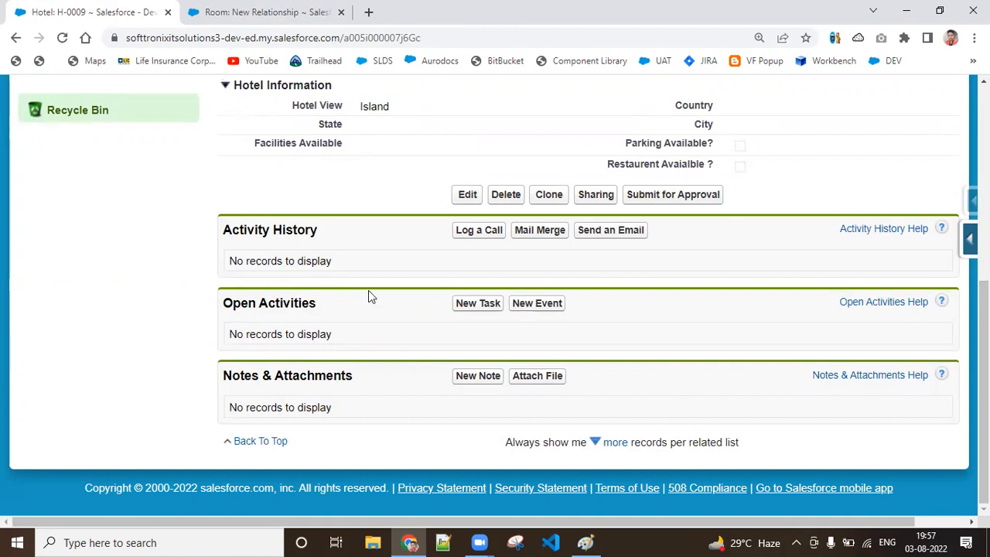
Step: Save the Choose Hotel relationship with the Rooms related list on Hotel Layout, and view the Room object's custom fields
{"action": "left_click", "coordinate": [261, 11]}
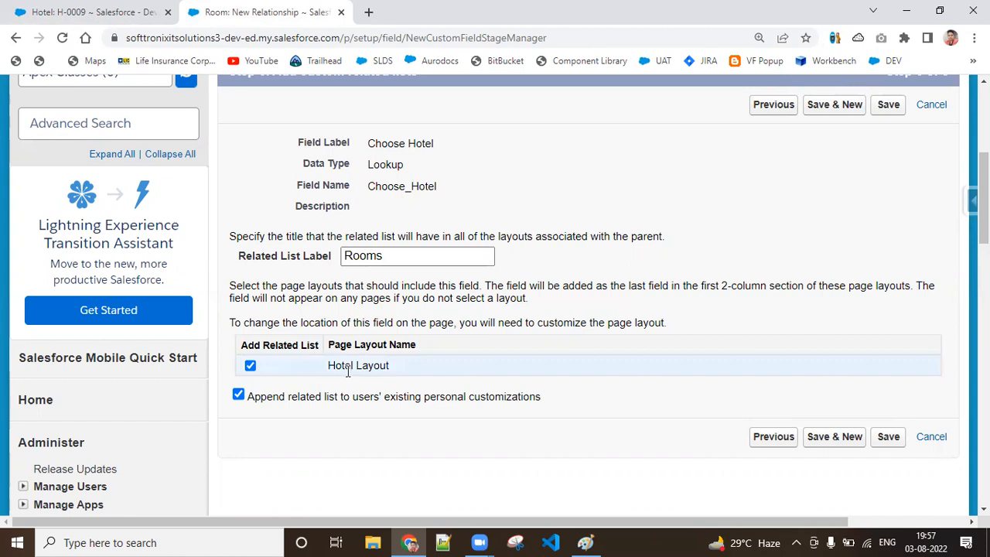
{"action": "left_click", "coordinate": [882, 438]}
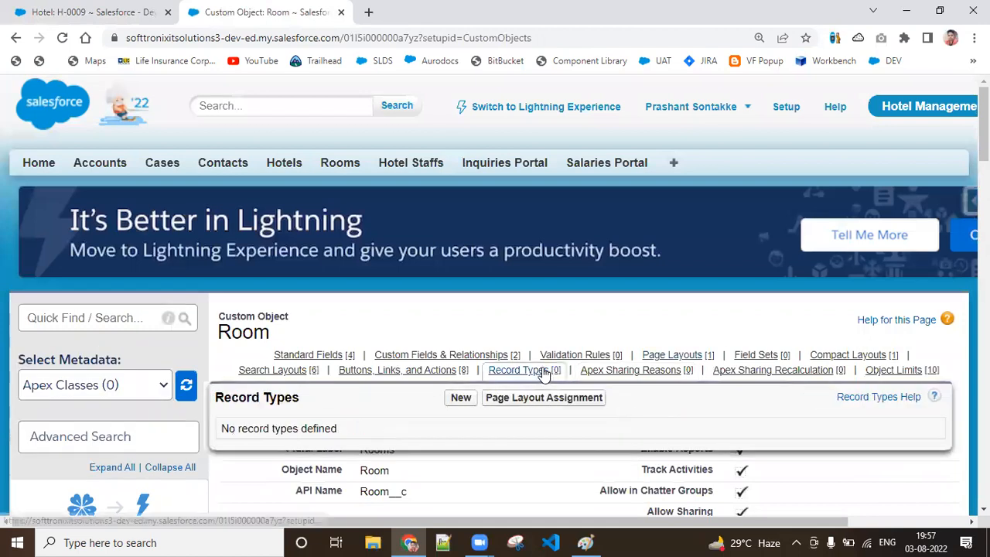
{"action": "left_click", "coordinate": [489, 354]}
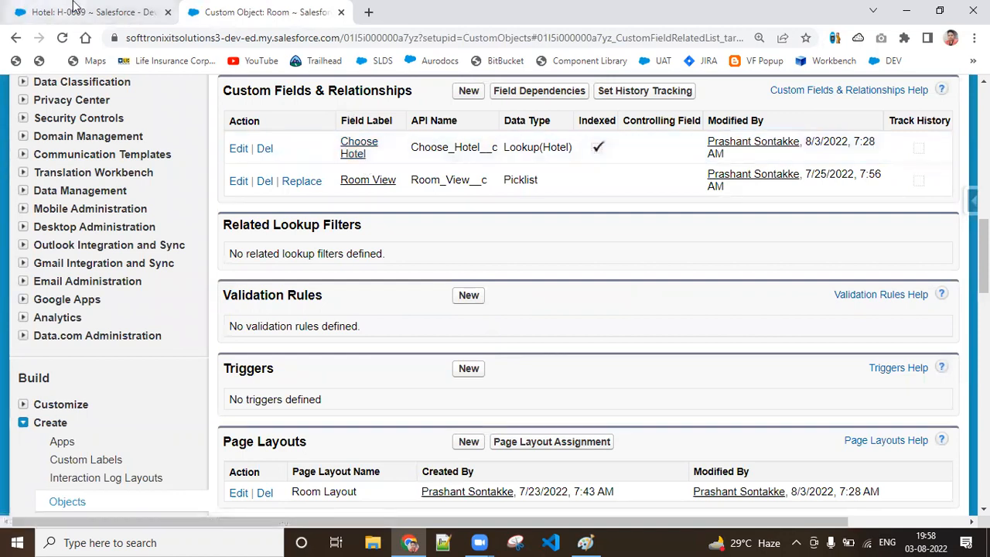
Step: Start a new Room record and set its Room View to Mountain
{"action": "scroll", "coordinate": [588, 294], "scroll_direction": "up", "scroll_amount": 5}
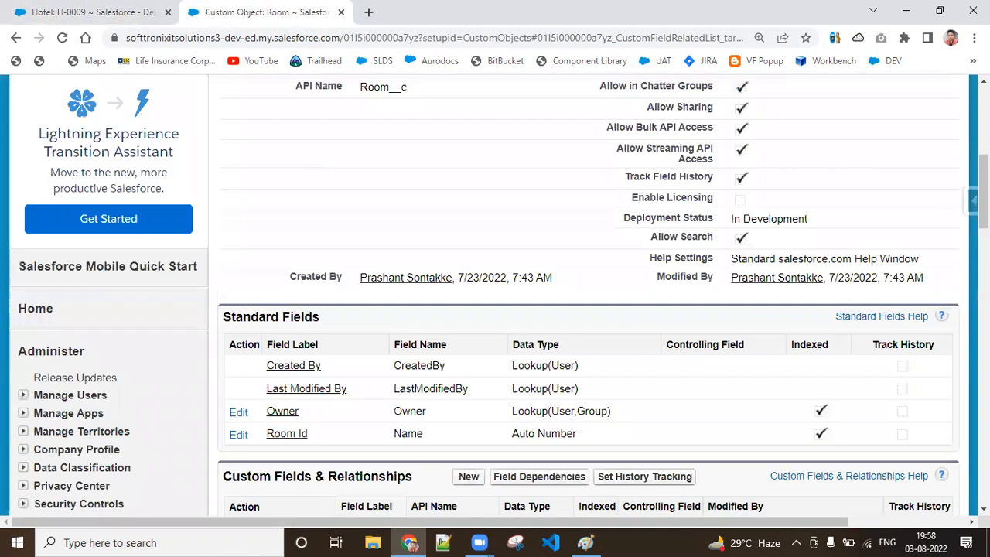
{"action": "scroll", "coordinate": [541, 132], "scroll_direction": "up", "scroll_amount": 5}
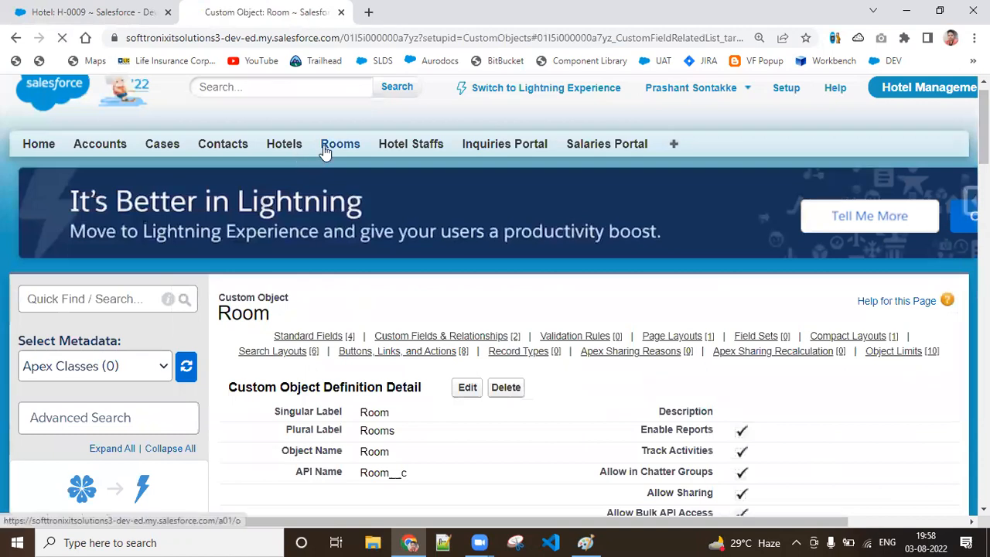
{"action": "left_click", "coordinate": [325, 151]}
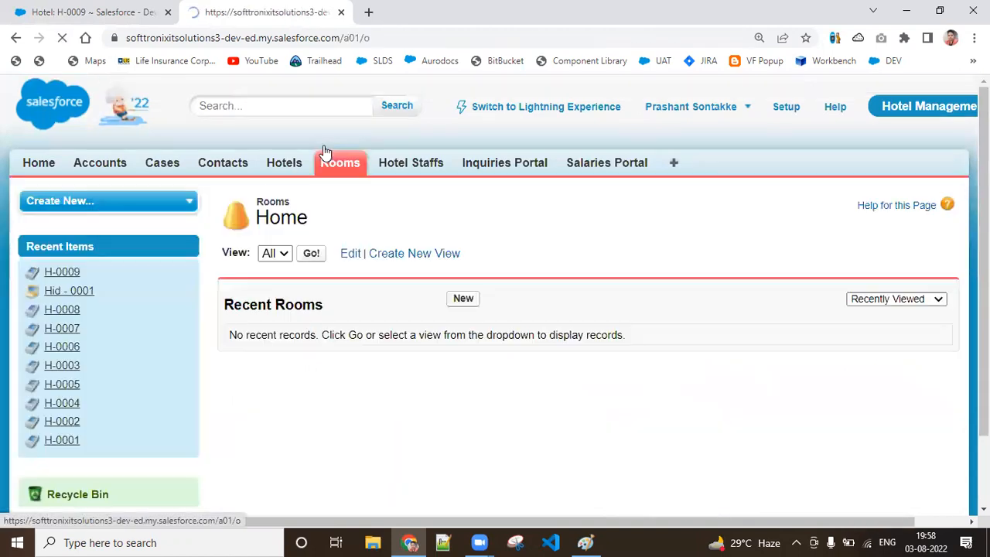
{"action": "left_click", "coordinate": [471, 305]}
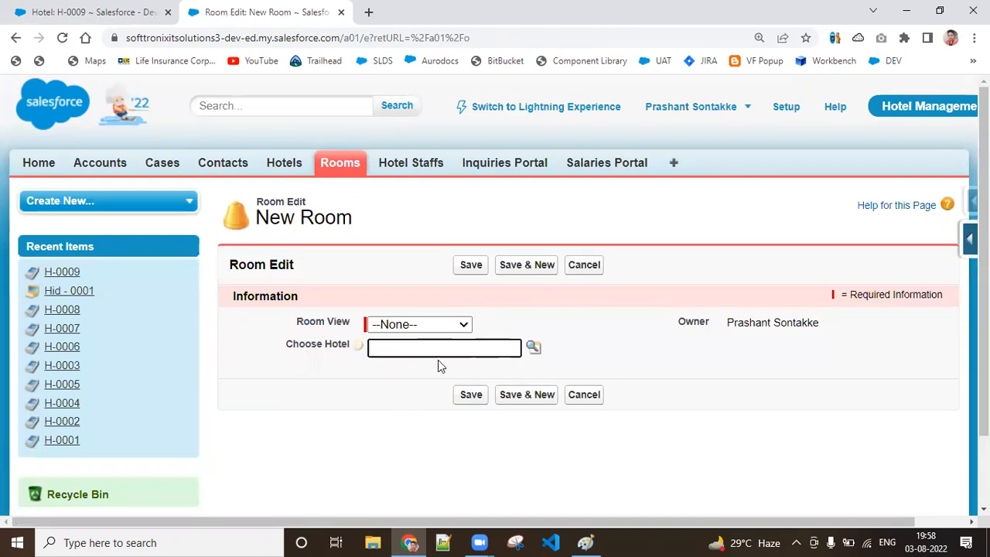
{"action": "mouse_move", "coordinate": [361, 348]}
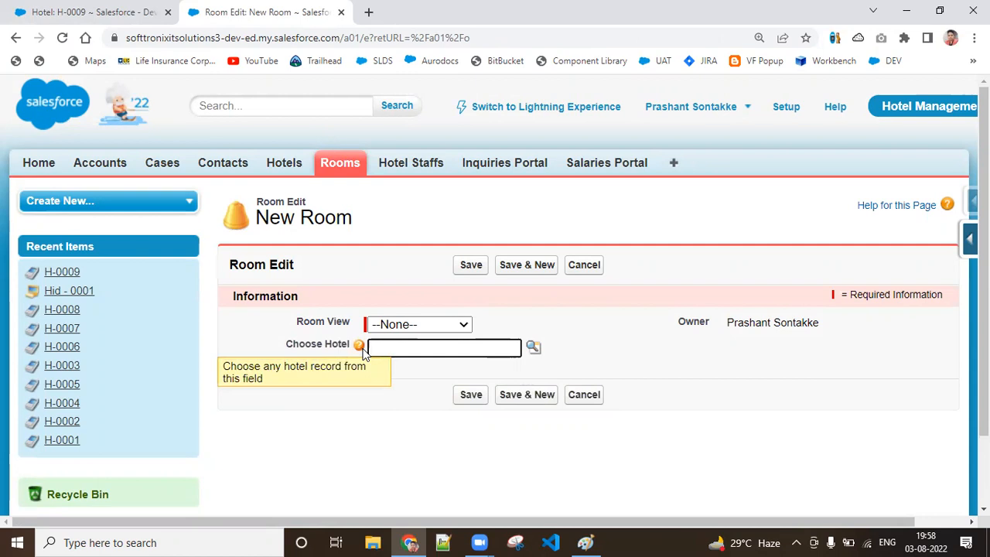
{"action": "left_click", "coordinate": [379, 331]}
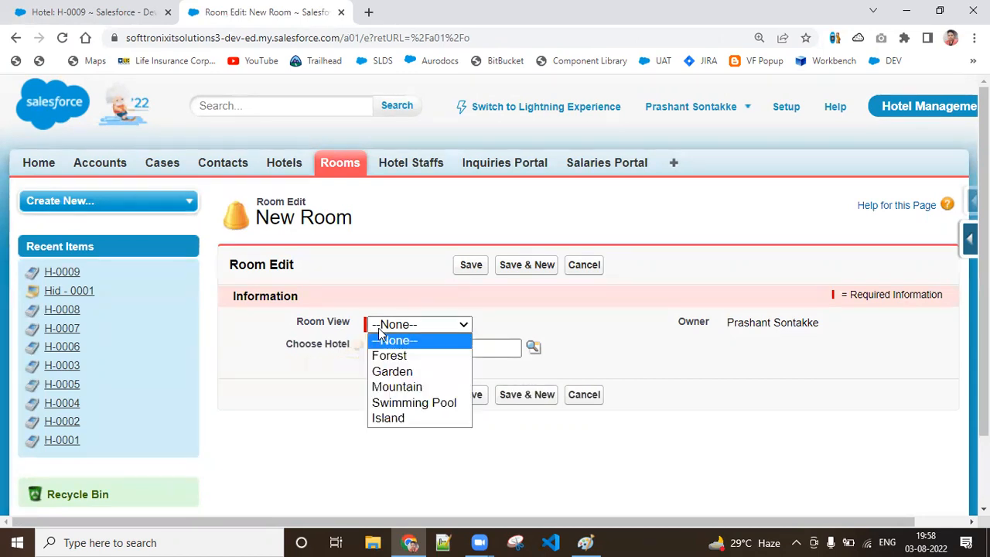
{"action": "left_click", "coordinate": [392, 391]}
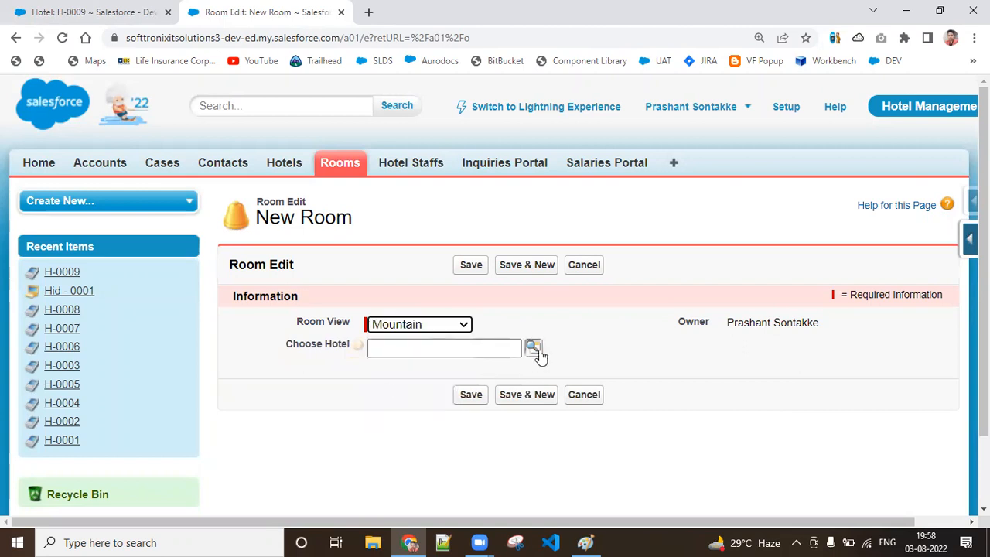
Step: Look up the hotels available for Choose Hotel, check the details of hotel record H-0009, and return to the new room
{"action": "left_click", "coordinate": [534, 348]}
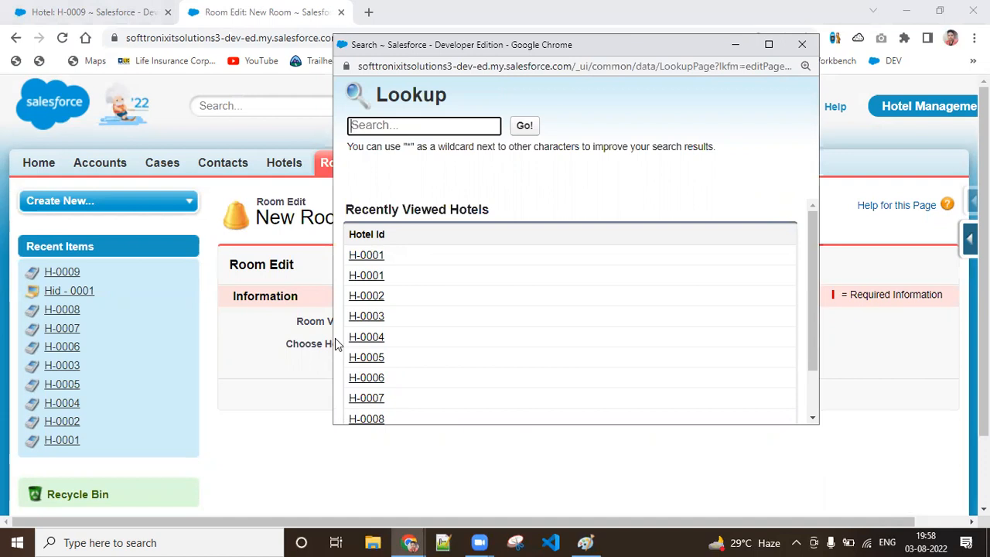
{"action": "left_click", "coordinate": [92, 12]}
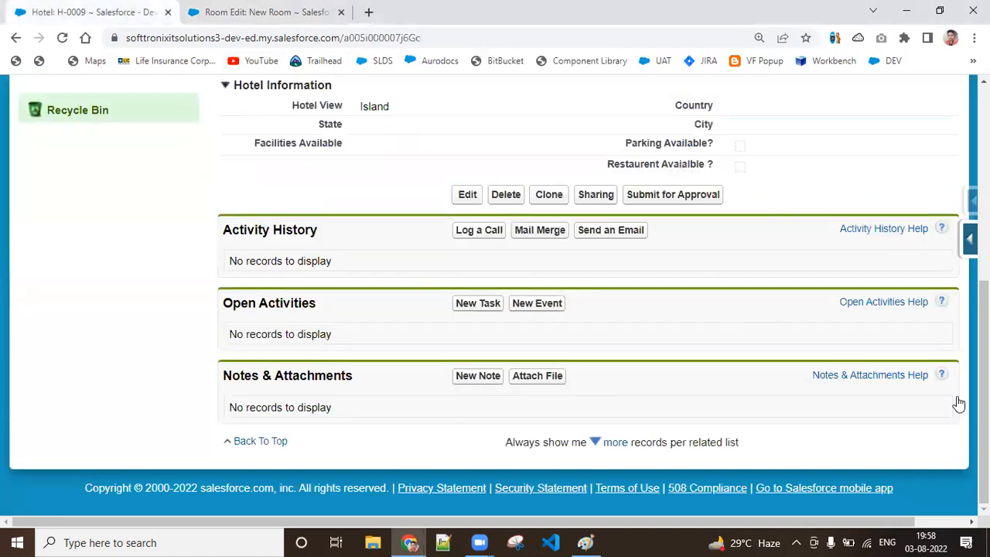
{"action": "scroll", "coordinate": [495, 279], "scroll_direction": "up", "scroll_amount": 5}
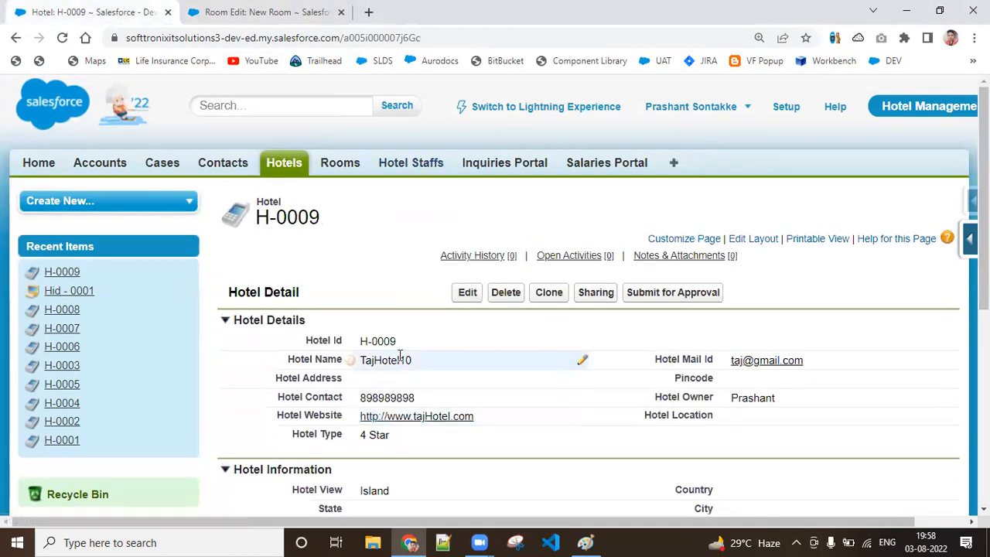
{"action": "left_click", "coordinate": [266, 12]}
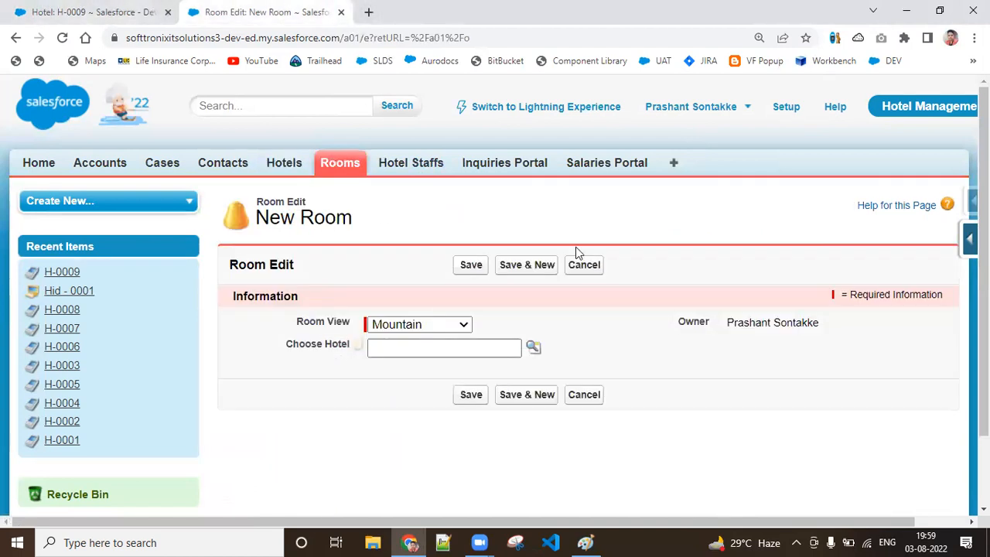
Step: Set the new room's Choose Hotel to H-0009 from the lookup and save the room record
{"action": "left_click", "coordinate": [533, 347]}
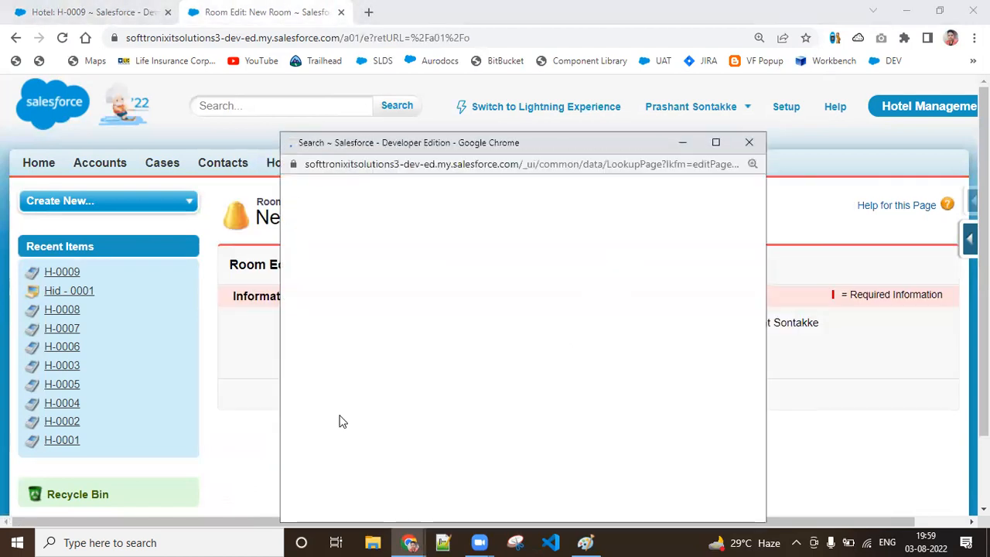
{"action": "left_click_drag", "start_coordinate": [758, 400], "coordinate": [758, 442]}
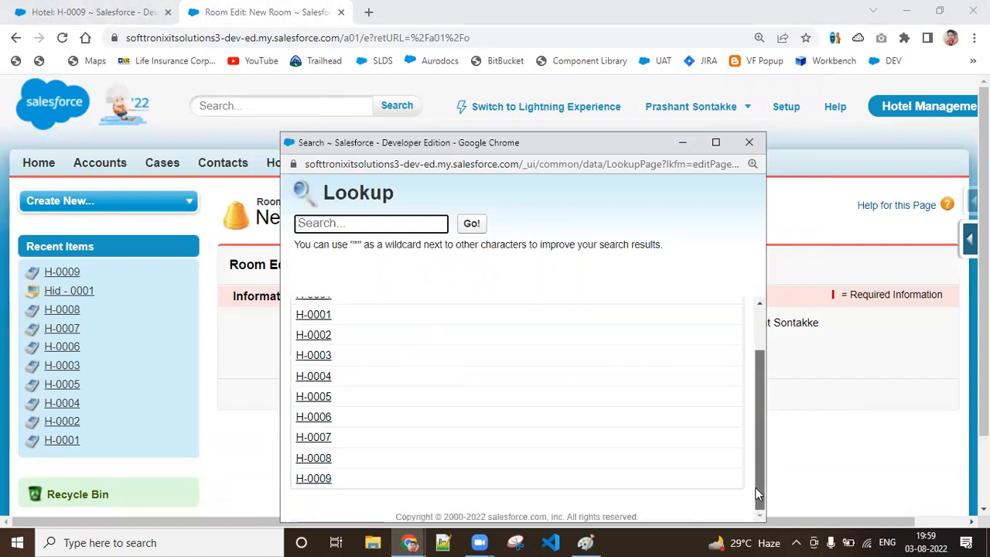
{"action": "left_click", "coordinate": [322, 480]}
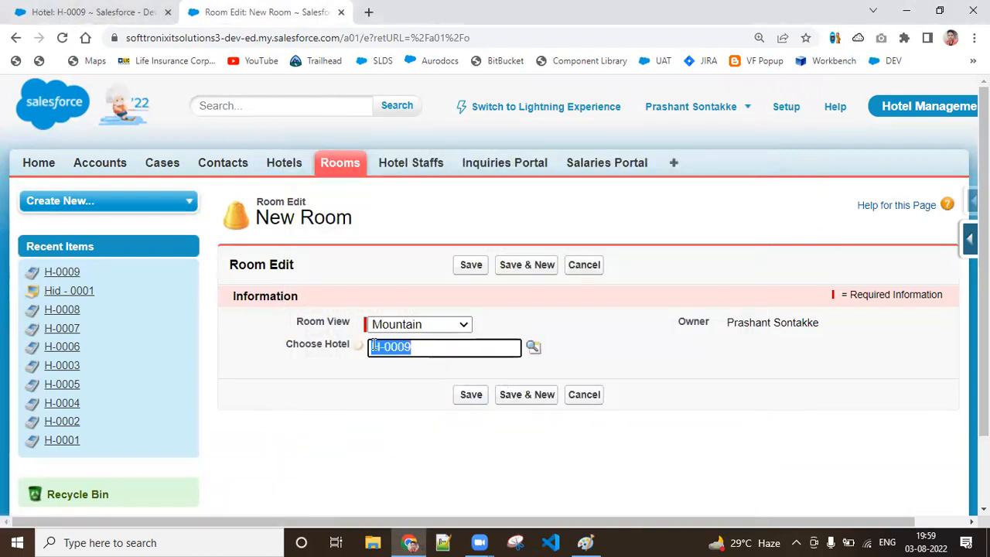
{"action": "mouse_move", "coordinate": [368, 351]}
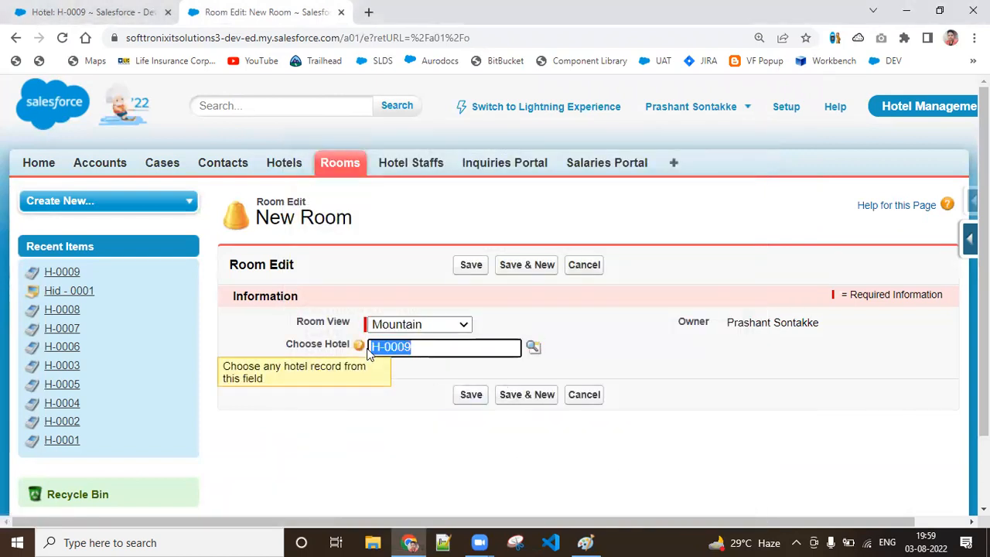
{"action": "left_click", "coordinate": [459, 399]}
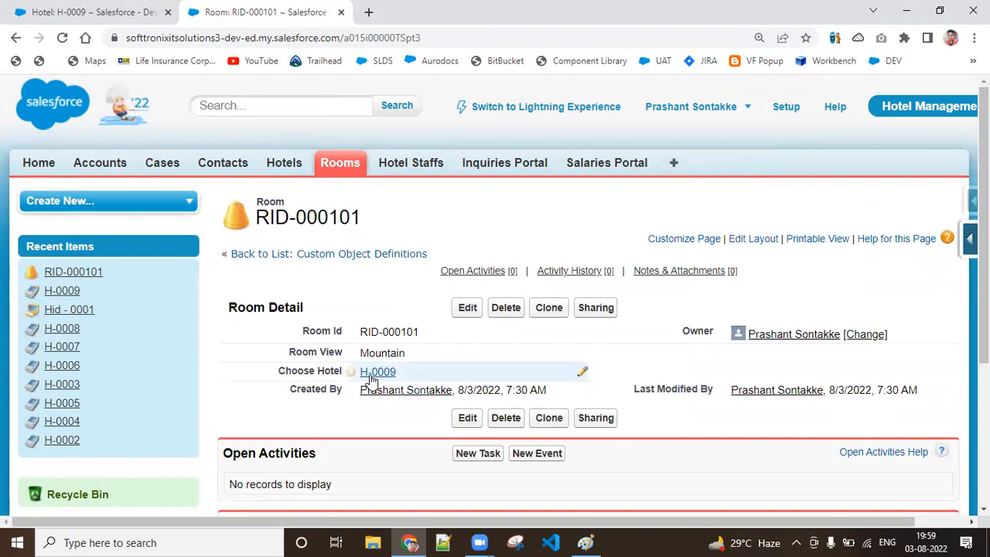
Step: Open the linked hotel H-0009 from the saved room and examine the Rooms related list on its detail page
{"action": "mouse_move", "coordinate": [373, 378]}
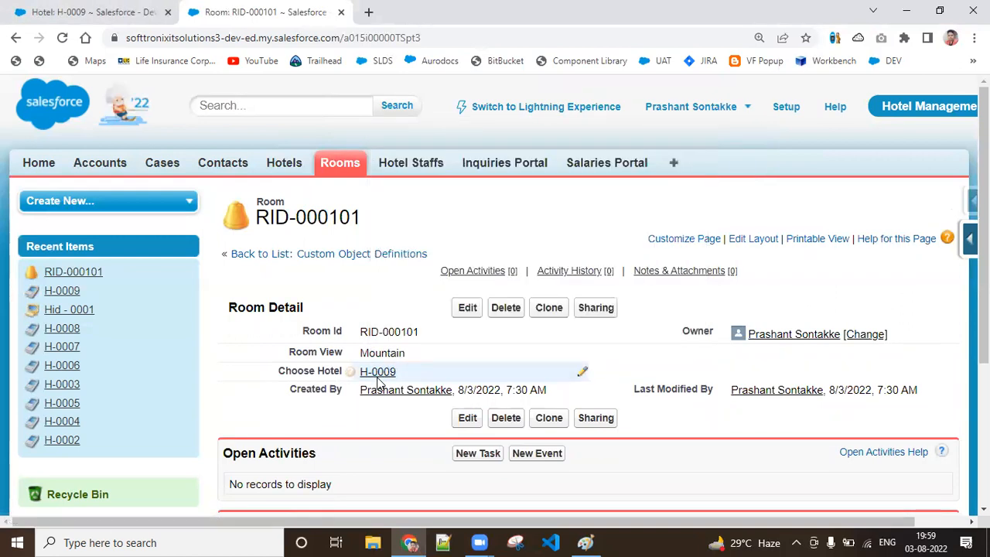
{"action": "left_click", "coordinate": [53, 7]}
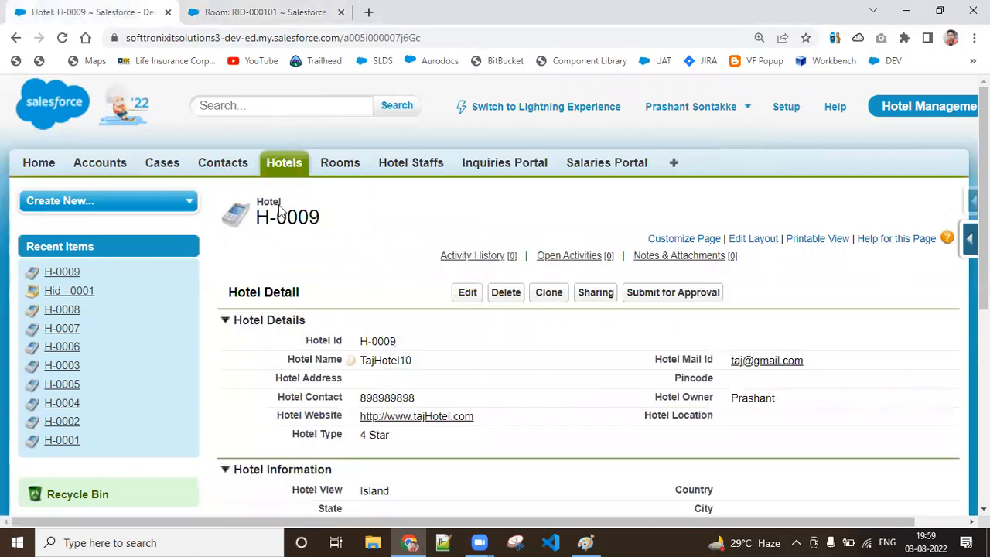
{"action": "left_click", "coordinate": [213, 9]}
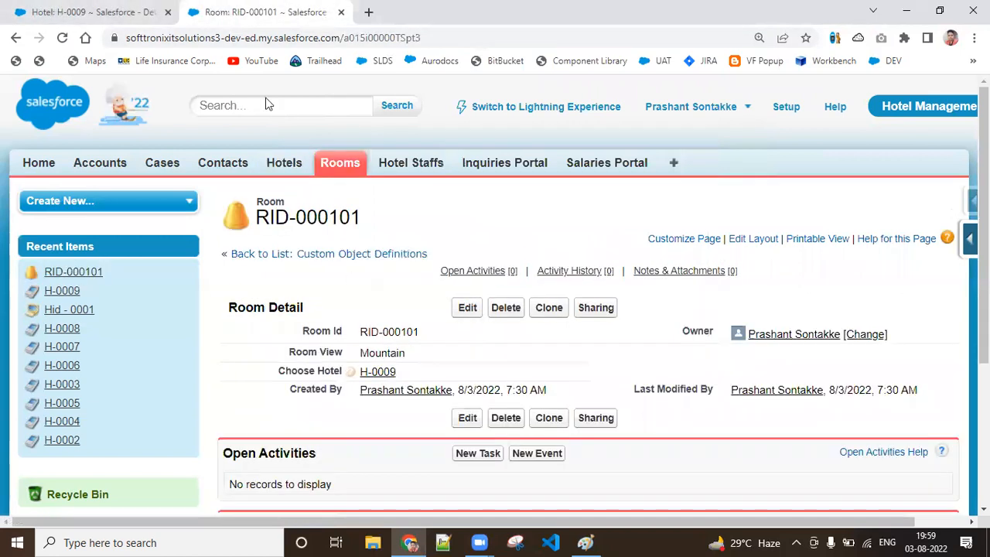
{"action": "left_click", "coordinate": [379, 372]}
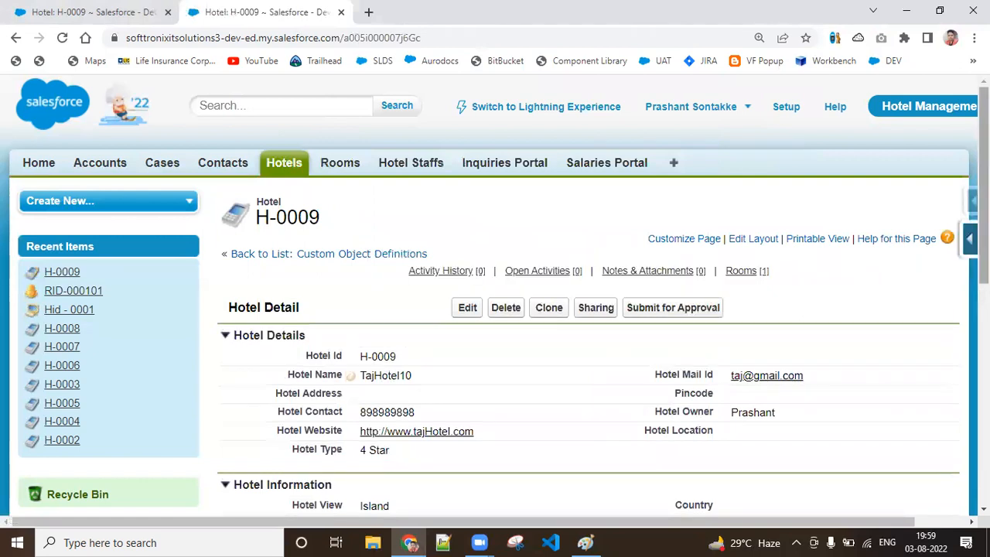
{"action": "scroll", "coordinate": [606, 384], "scroll_direction": "down", "scroll_amount": 6}
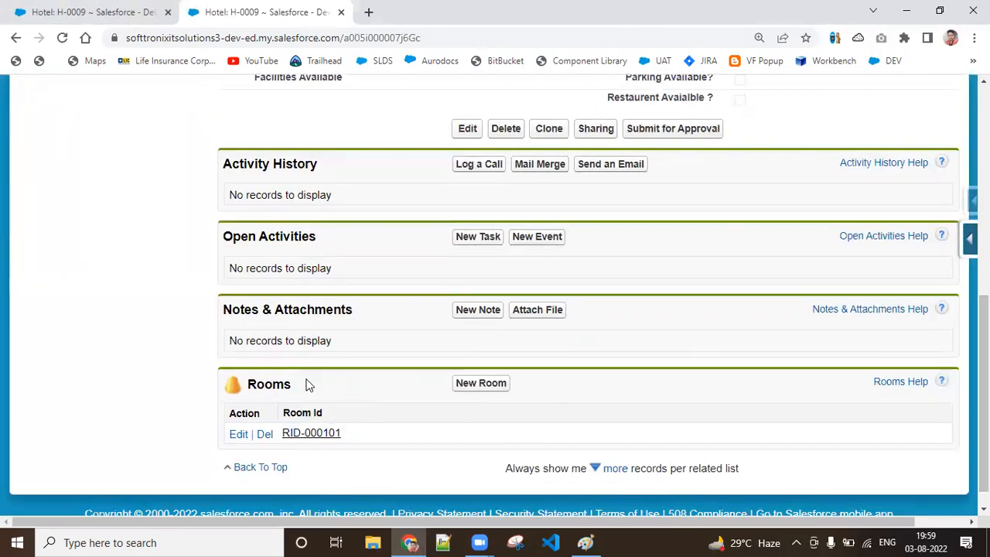
{"action": "scroll", "coordinate": [811, 392], "scroll_direction": "up", "scroll_amount": 6}
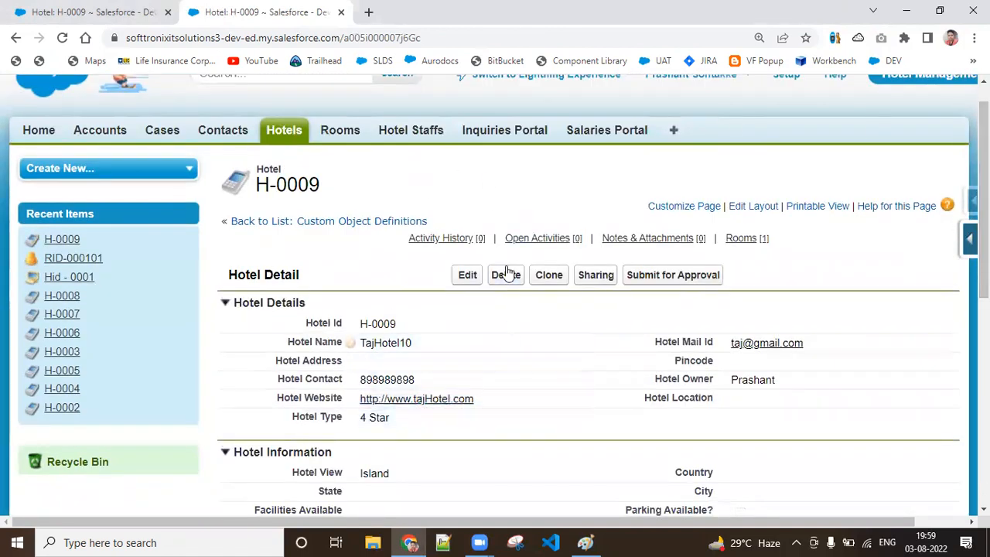
{"action": "scroll", "coordinate": [831, 361], "scroll_direction": "down", "scroll_amount": 4}
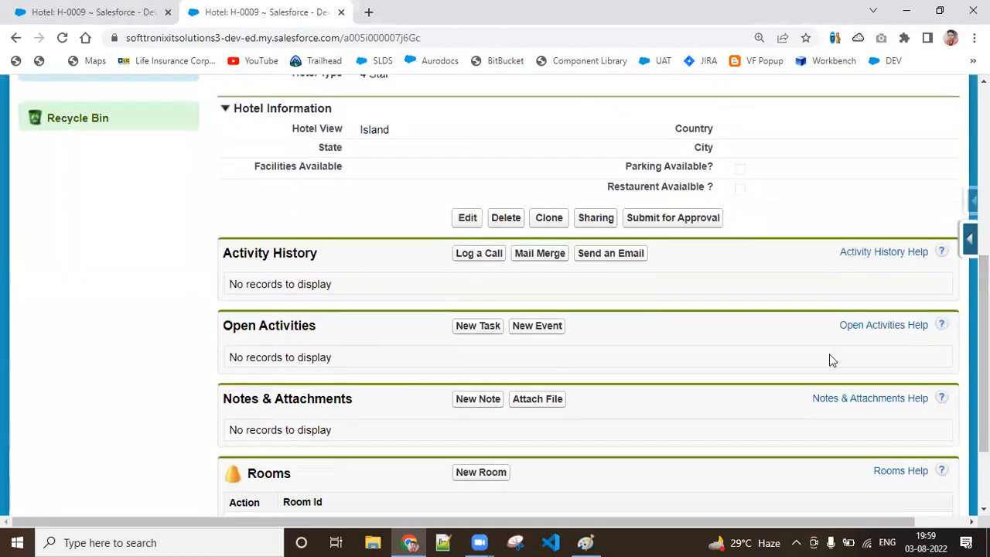
{"action": "scroll", "coordinate": [831, 360], "scroll_direction": "up", "scroll_amount": 5}
{"action": "scroll", "coordinate": [831, 361], "scroll_direction": "down", "scroll_amount": 10}
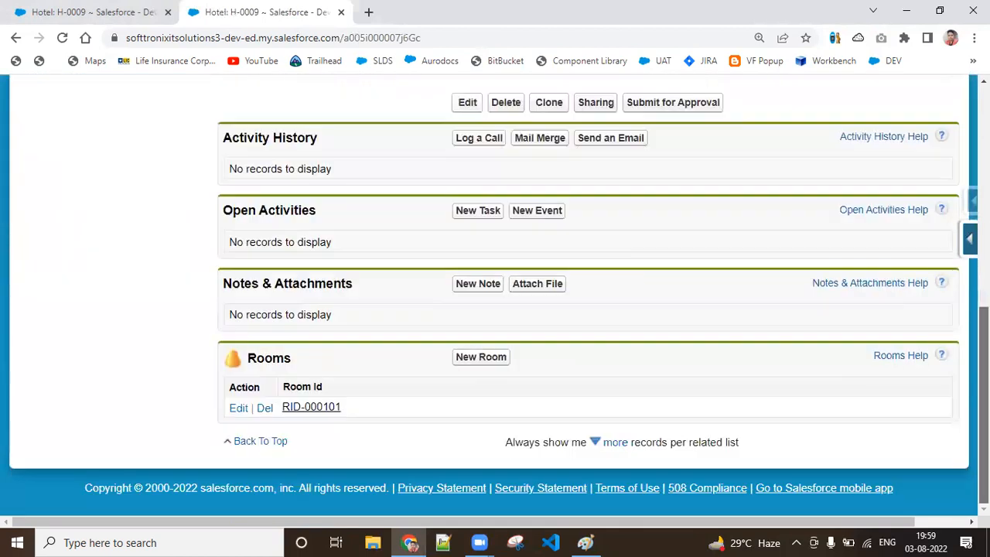
Step: Open room RID-000101 from the Rooms related list, and recheck that list on the reloaded H-0009 page in the other browser tab
{"action": "left_click", "coordinate": [329, 413]}
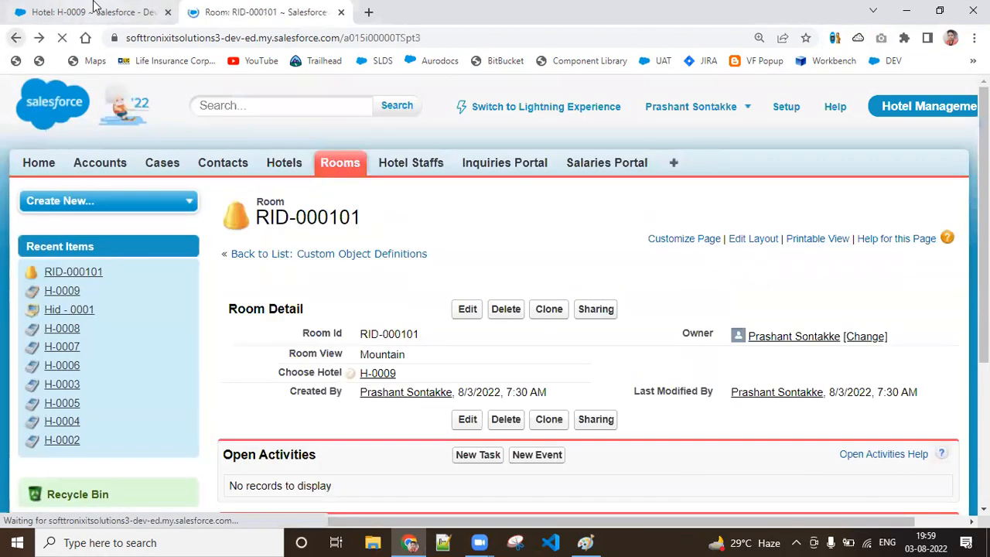
{"action": "left_click", "coordinate": [93, 6]}
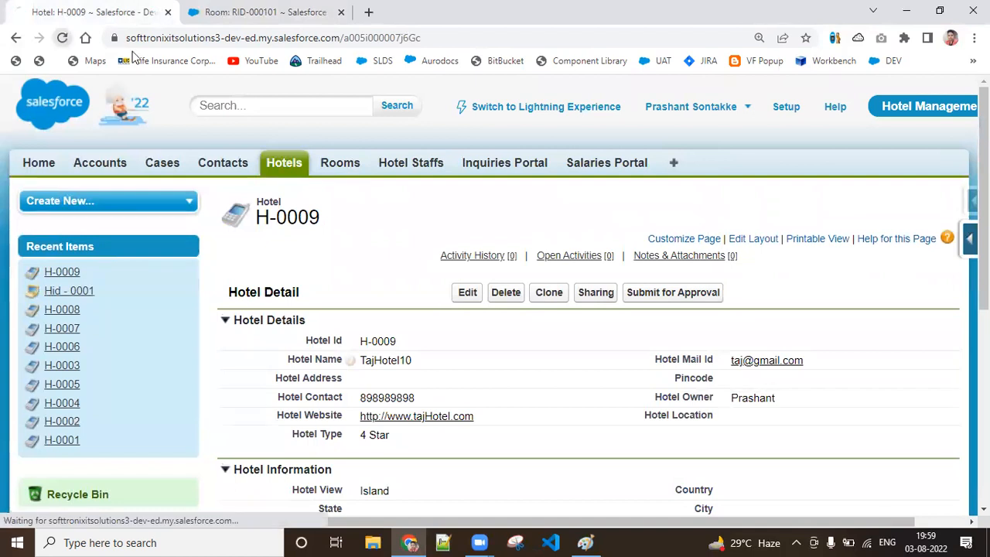
{"action": "scroll", "coordinate": [825, 407], "scroll_direction": "down", "scroll_amount": 7}
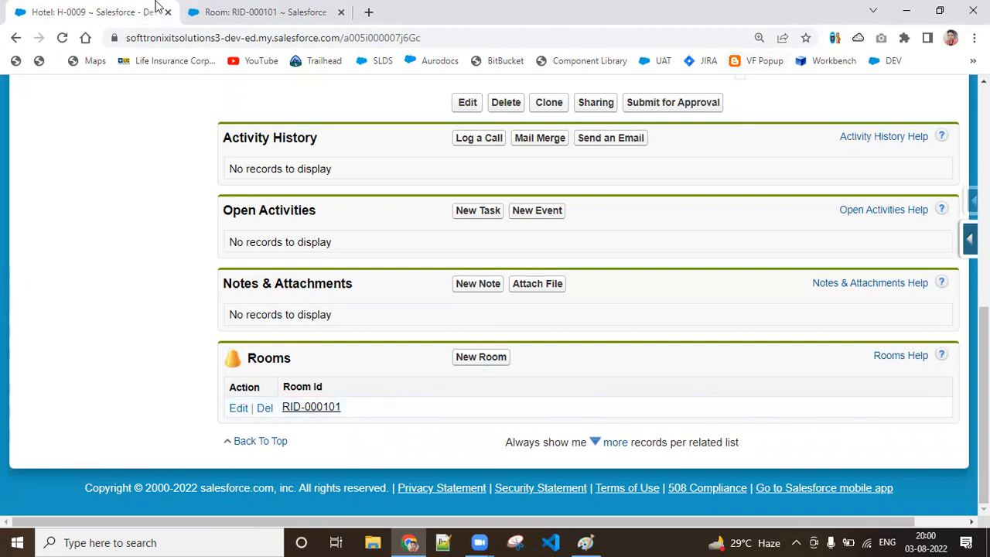
Step: Create three more rooms by cloning from RID-000101 onward, keeping Room View Mountain and Choose Hotel H-0009, and save each one
{"action": "left_click", "coordinate": [303, 9]}
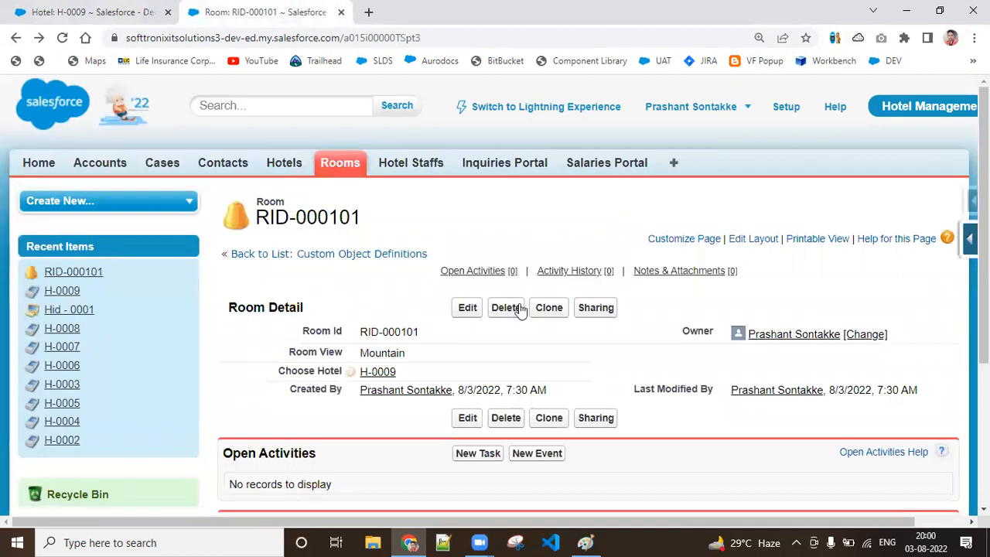
{"action": "left_click", "coordinate": [562, 313]}
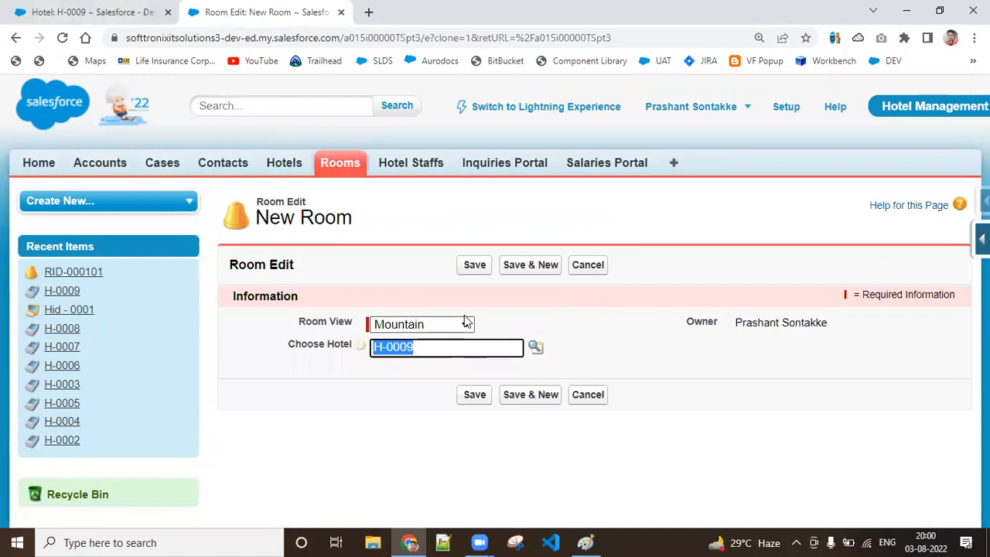
{"action": "left_click", "coordinate": [475, 265]}
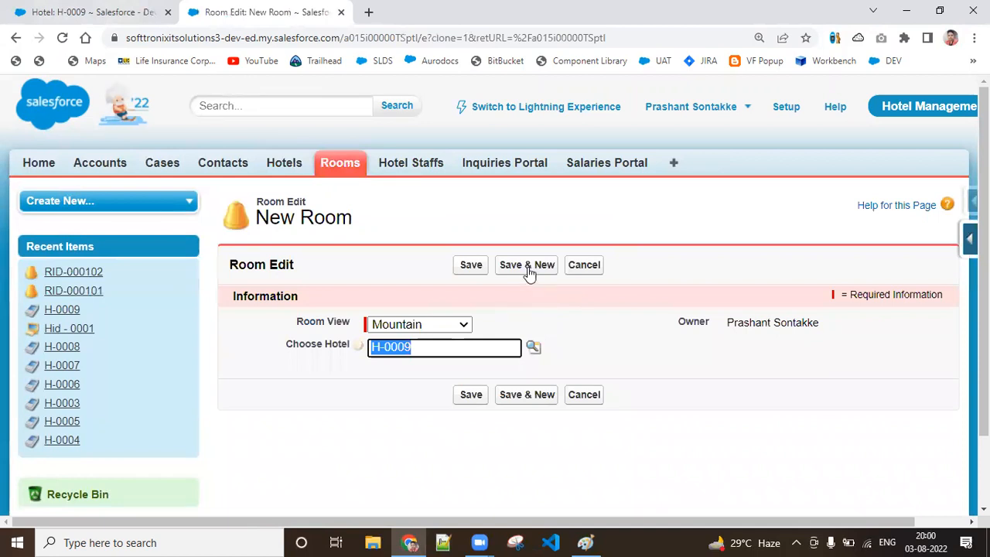
{"action": "left_click", "coordinate": [484, 265]}
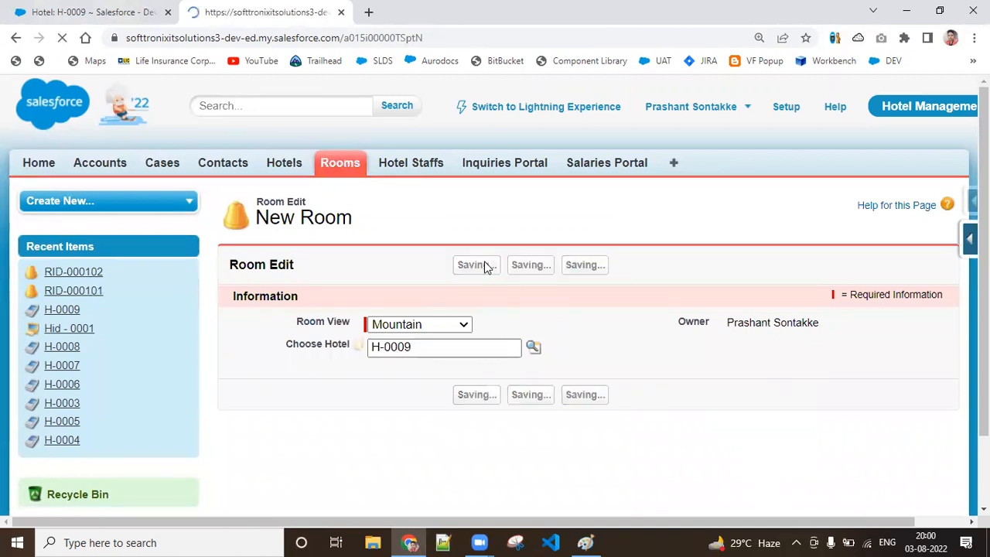
{"action": "left_click", "coordinate": [546, 306]}
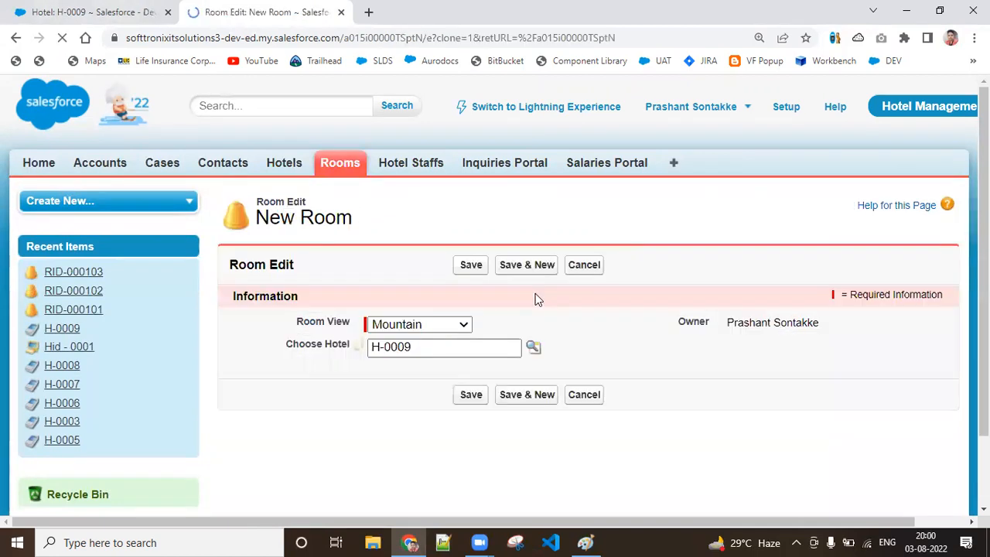
{"action": "left_click", "coordinate": [469, 268]}
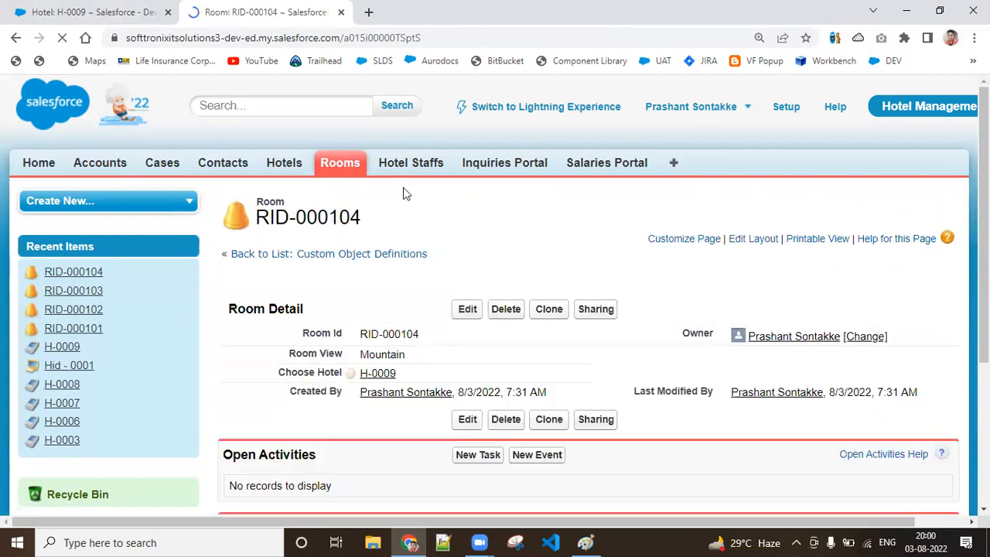
Step: Reload hotel record H-0009 and check the cloned rooms in its Rooms related list
{"action": "left_click", "coordinate": [101, 8]}
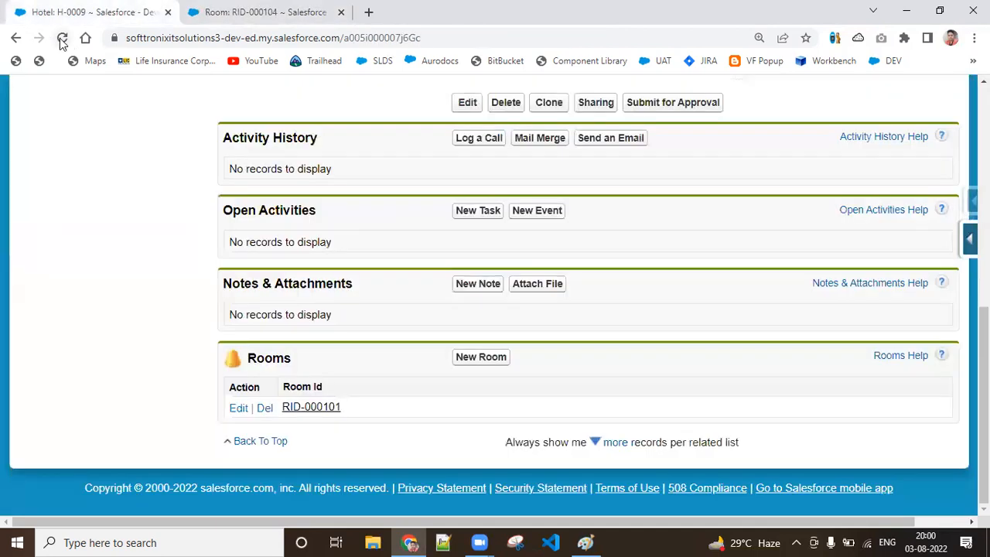
{"action": "left_click", "coordinate": [61, 39]}
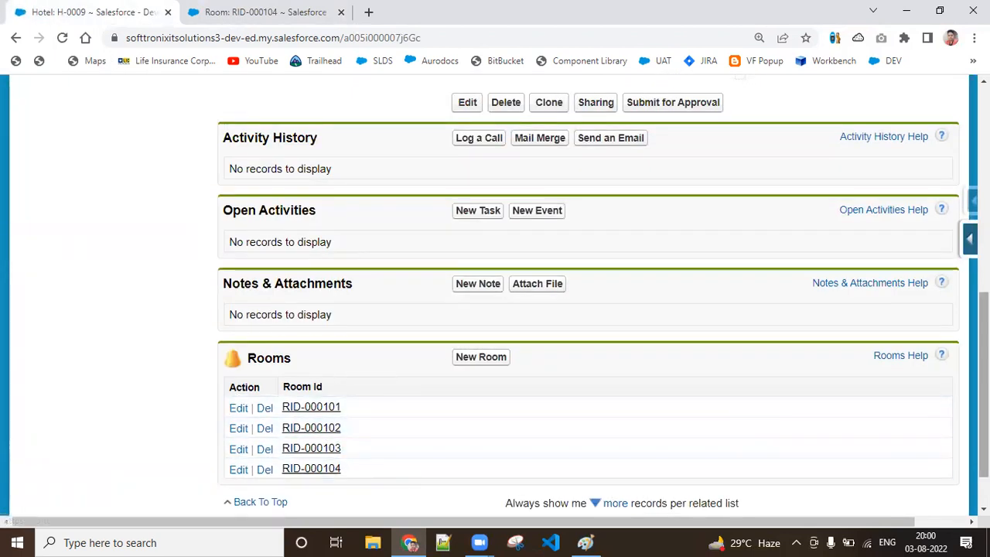
{"action": "mouse_move", "coordinate": [984, 402]}
{"action": "left_mouse_down"}
{"action": "mouse_move", "coordinate": [984, 193]}
{"action": "mouse_move", "coordinate": [984, 400]}
{"action": "left_mouse_up"}
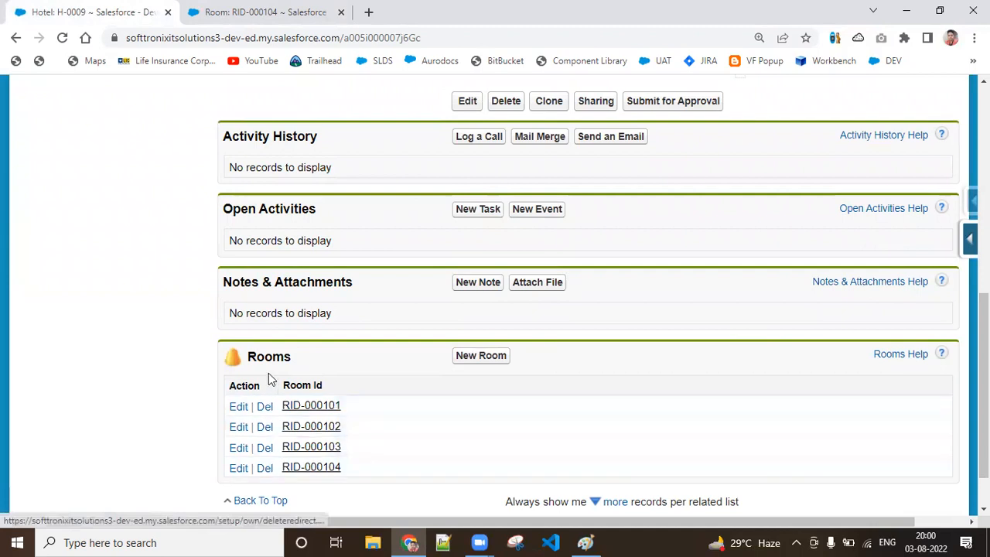
Step: View the list of all Room records and open room RID-000104
{"action": "left_click", "coordinate": [245, 8]}
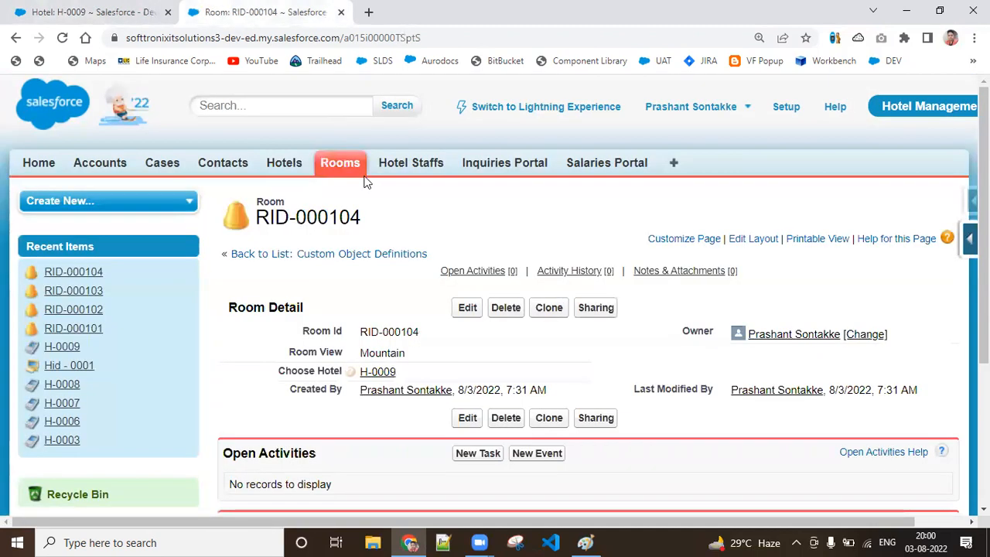
{"action": "left_click", "coordinate": [341, 164]}
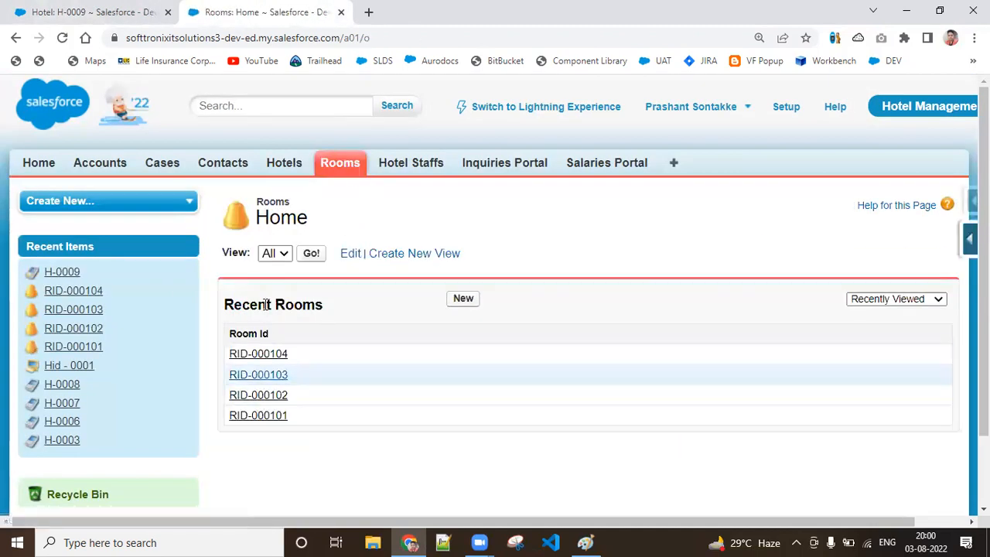
{"action": "left_click", "coordinate": [314, 254]}
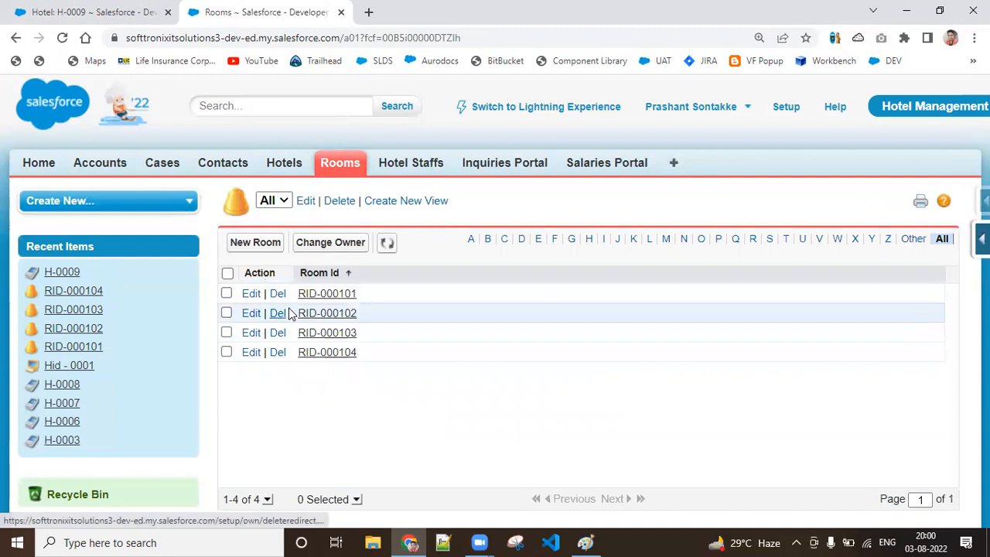
{"action": "left_click", "coordinate": [344, 172]}
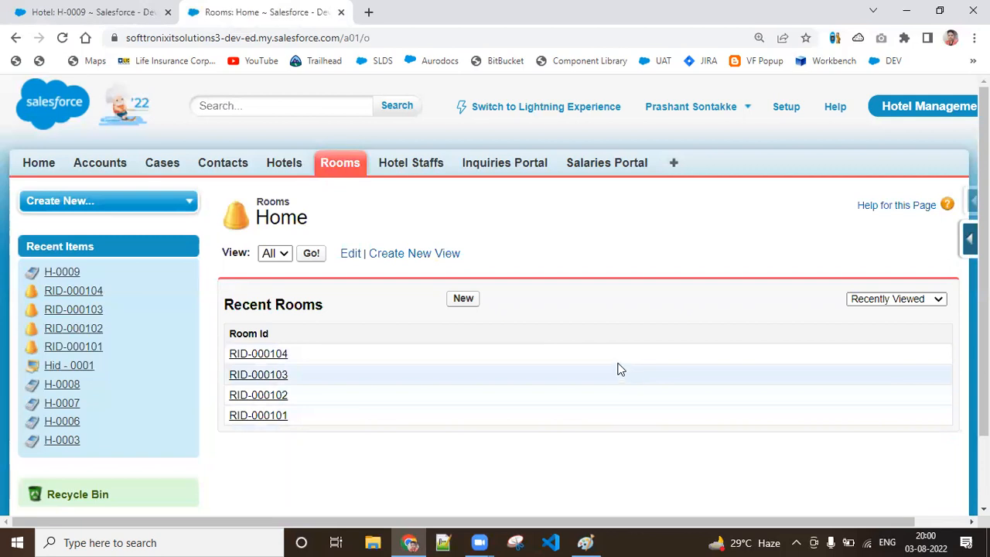
{"action": "left_click", "coordinate": [280, 358]}
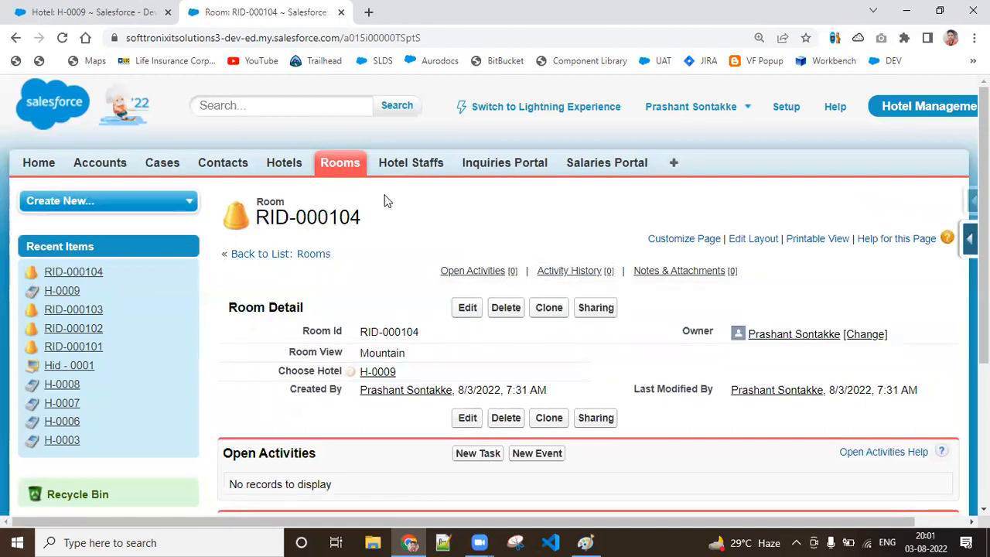
Step: Delete room RID-000104, and reload hotel record H-0009 to check its Rooms related list
{"action": "left_click", "coordinate": [78, 9]}
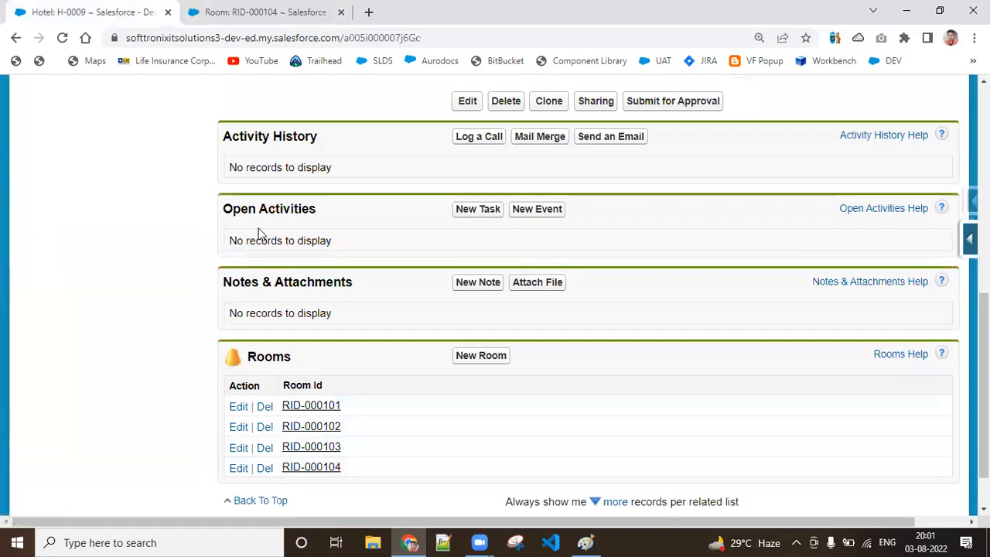
{"action": "left_click", "coordinate": [228, 11]}
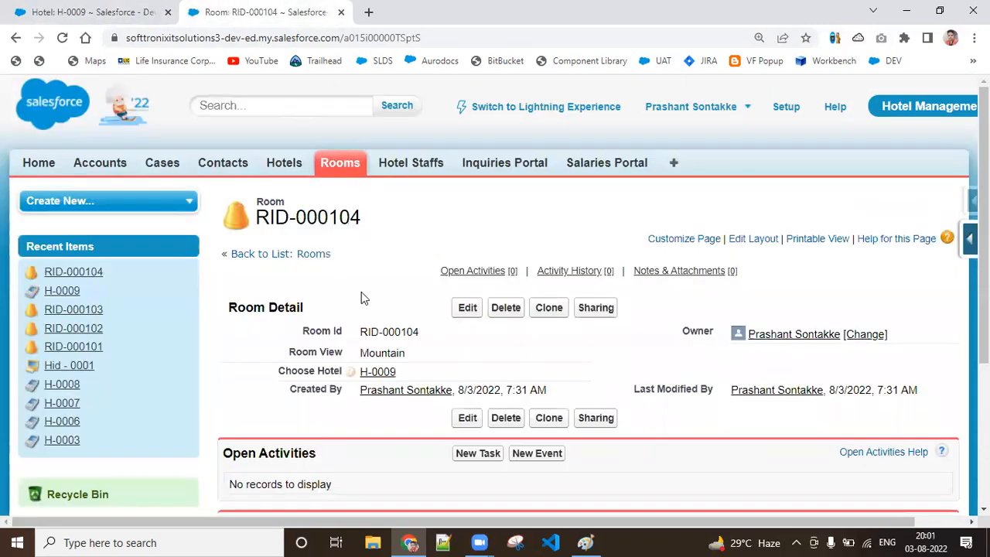
{"action": "left_click", "coordinate": [513, 315]}
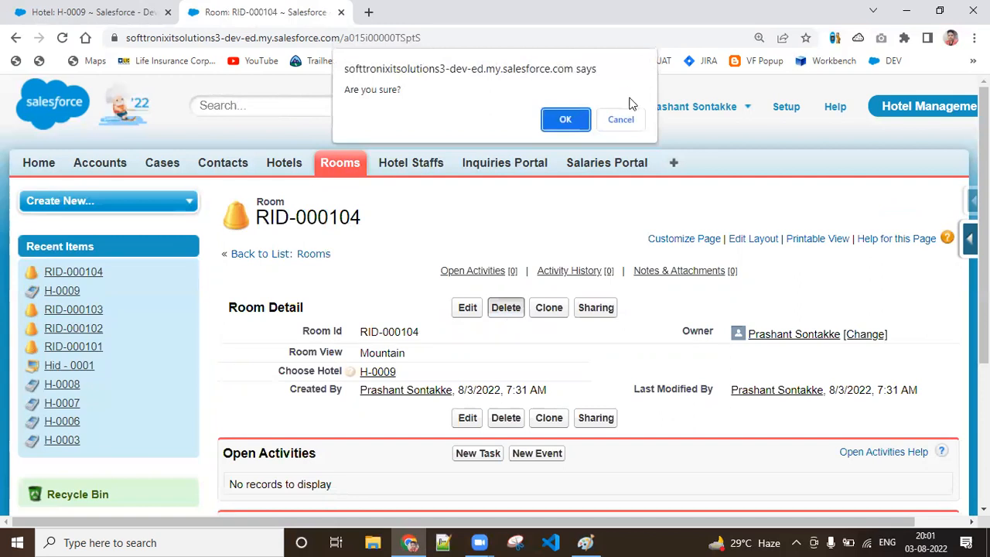
{"action": "left_click", "coordinate": [553, 118]}
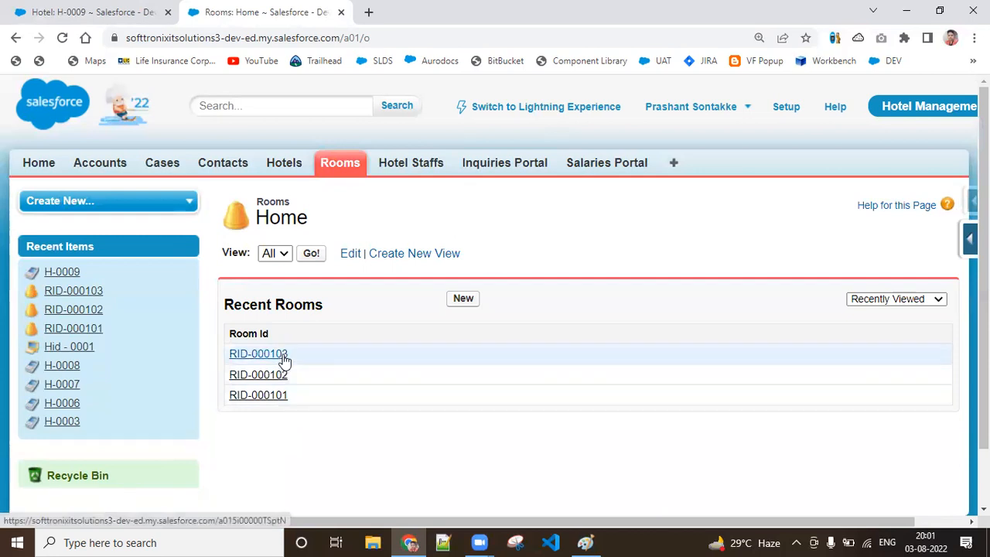
{"action": "left_click", "coordinate": [46, 6]}
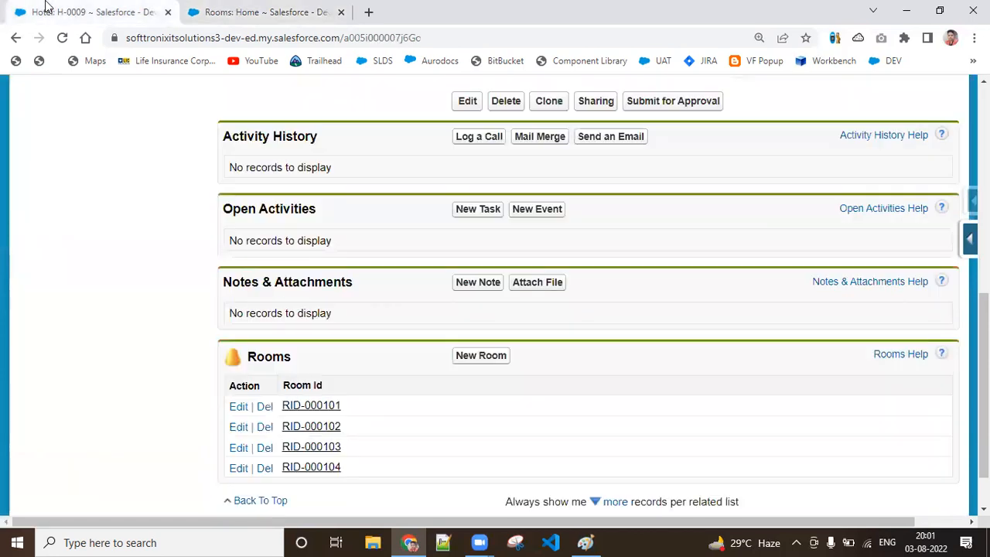
{"action": "left_click", "coordinate": [64, 39]}
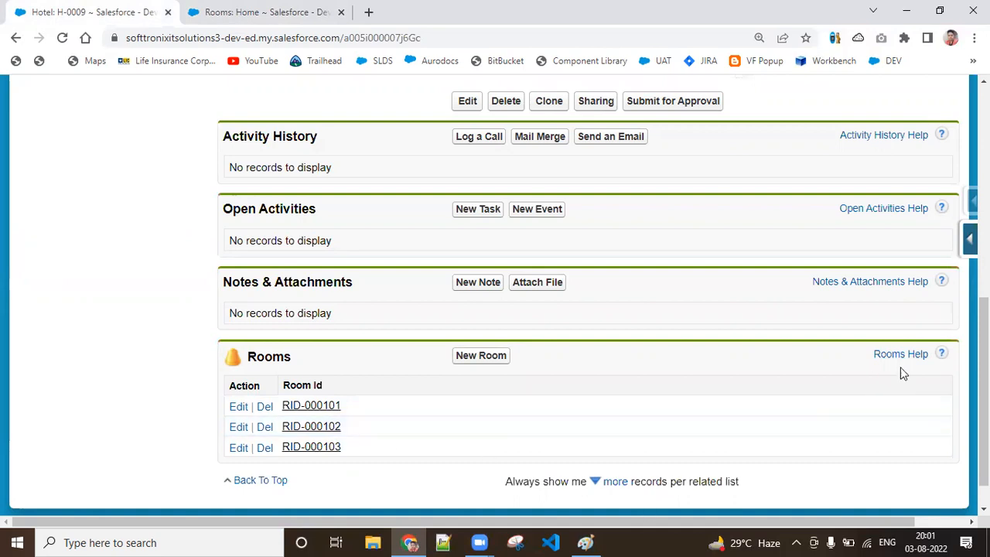
Step: Restore the deleted room RID-000104 from the Recycle Bin
{"action": "scroll", "coordinate": [984, 387], "scroll_direction": "up", "scroll_amount": 1}
{"action": "scroll", "coordinate": [984, 387], "scroll_direction": "up", "scroll_amount": 6}
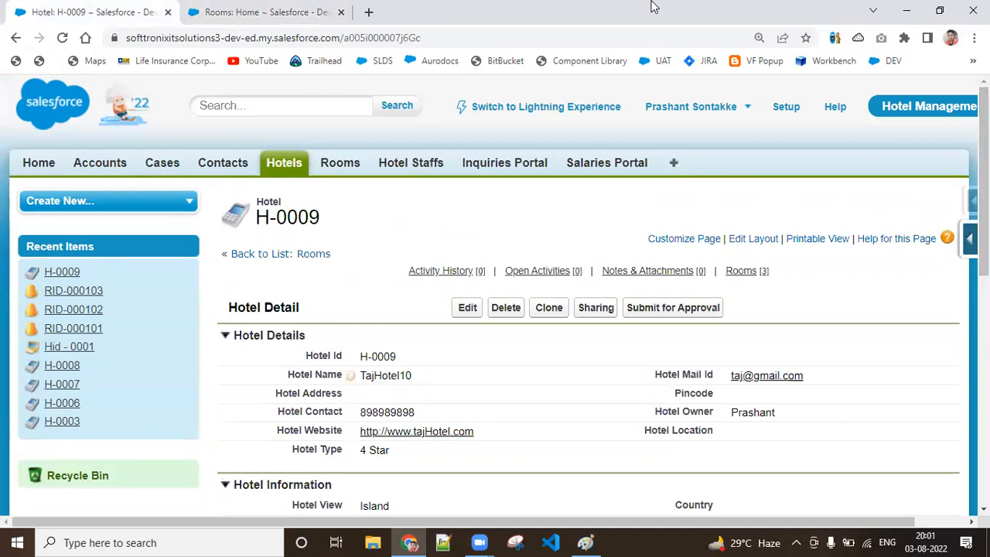
{"action": "left_click", "coordinate": [284, 10]}
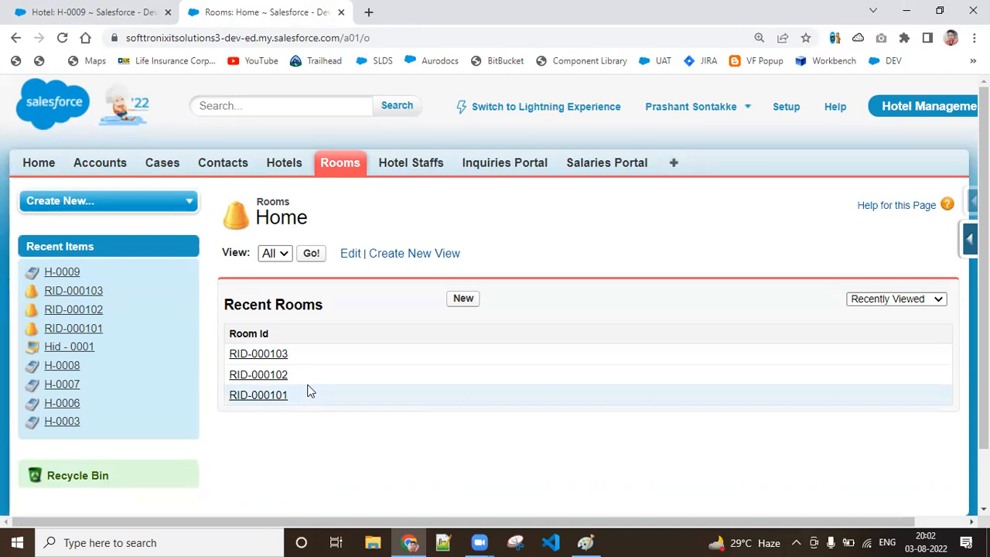
{"action": "left_click", "coordinate": [76, 477]}
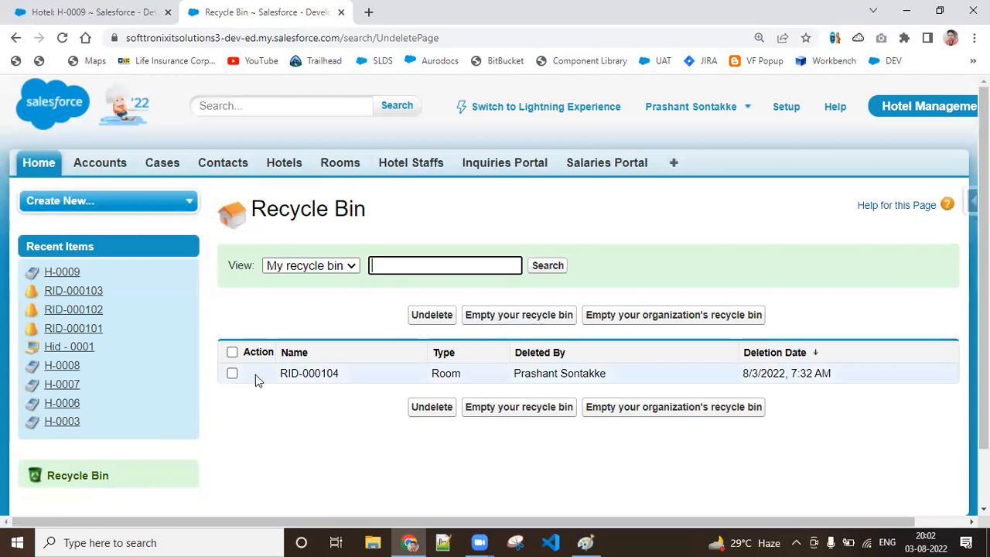
{"action": "left_click", "coordinate": [232, 374]}
{"action": "left_click", "coordinate": [432, 320]}
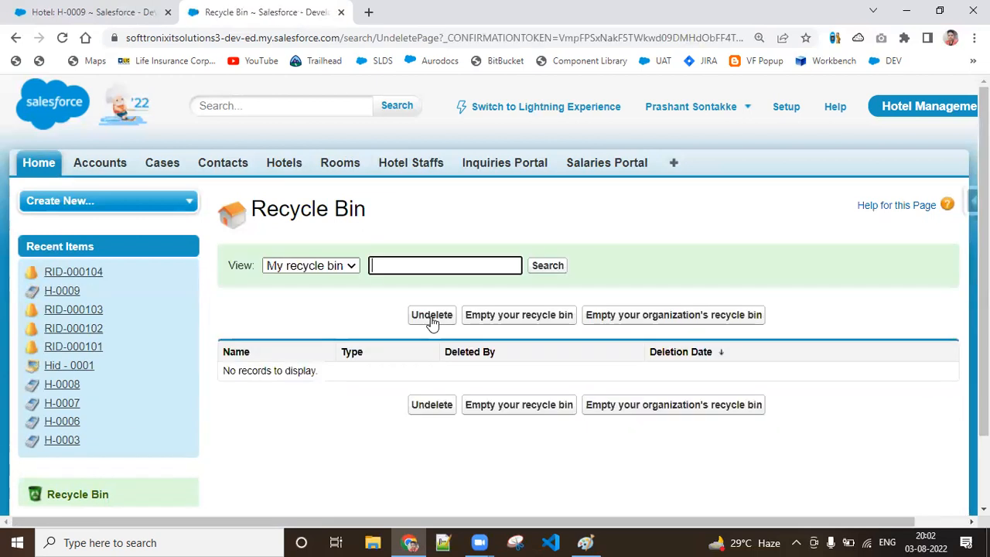
Step: Open the restored room RID-000104 from the recent rooms and check its Choose Hotel value
{"action": "left_click", "coordinate": [340, 167]}
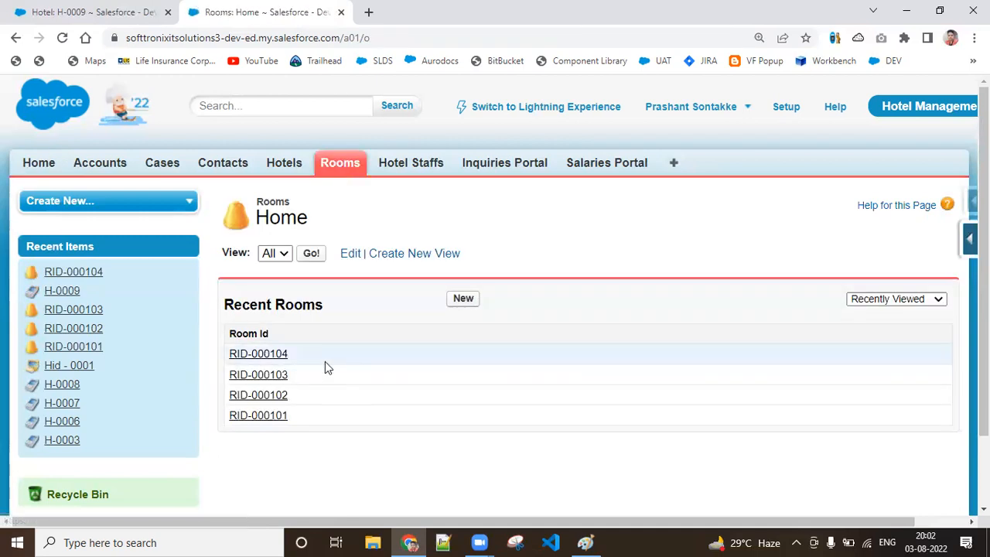
{"action": "left_click", "coordinate": [277, 359]}
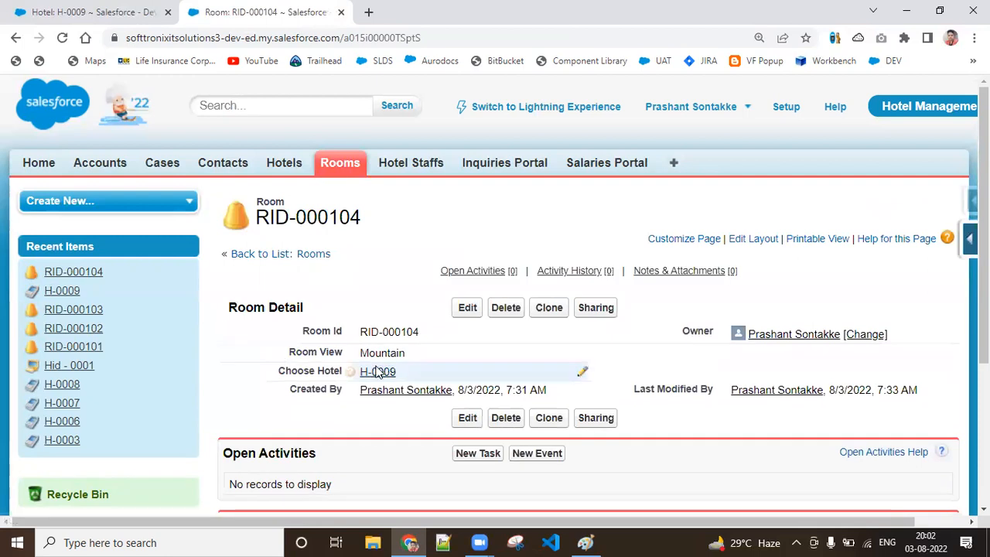
{"action": "mouse_move", "coordinate": [378, 380]}
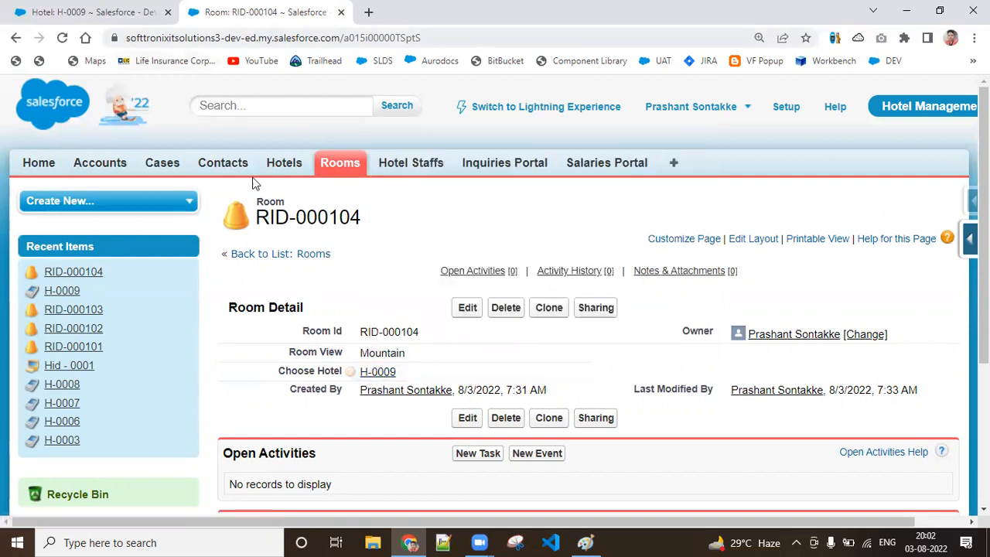
Step: Clone room RID-000104 with Choose Hotel changed to H-0002, save it, and clone and save that new room once more unchanged
{"action": "left_click", "coordinate": [558, 312]}
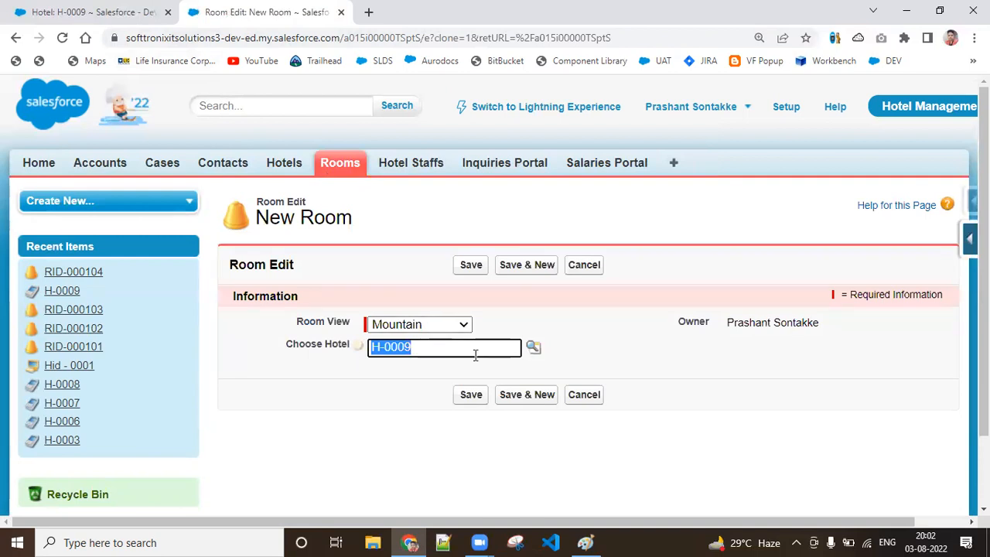
{"action": "key", "text": "BackSpace"}
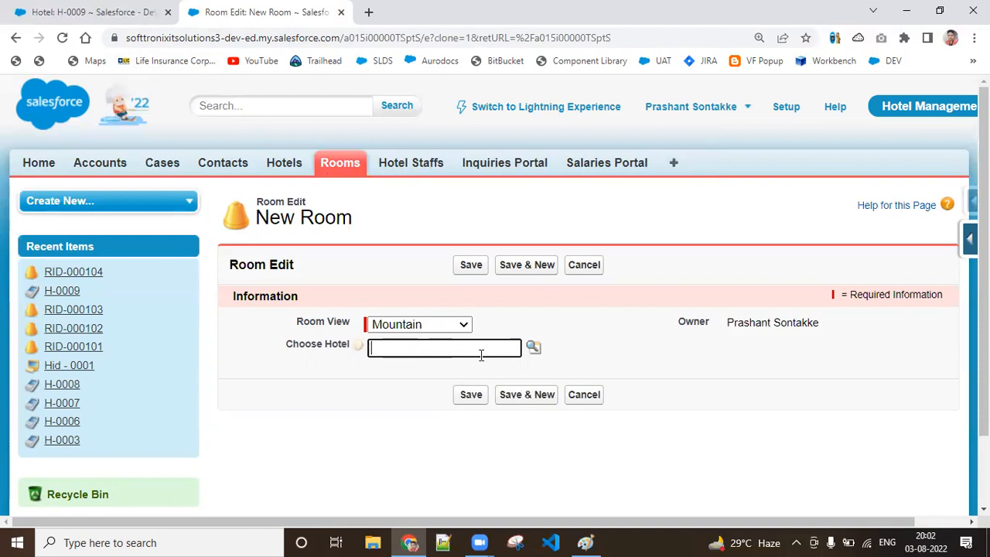
{"action": "left_click", "coordinate": [533, 349]}
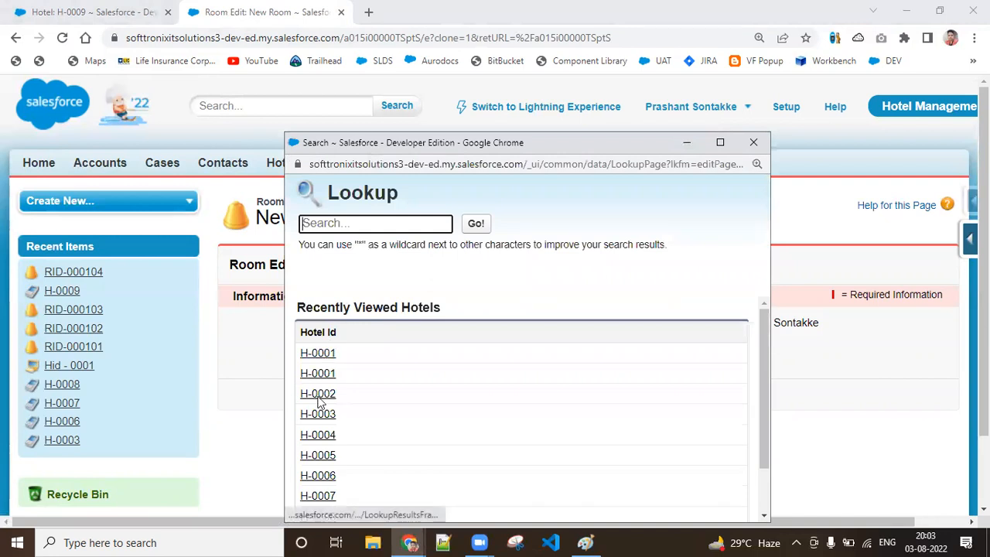
{"action": "left_click", "coordinate": [319, 394]}
{"action": "left_click", "coordinate": [467, 396]}
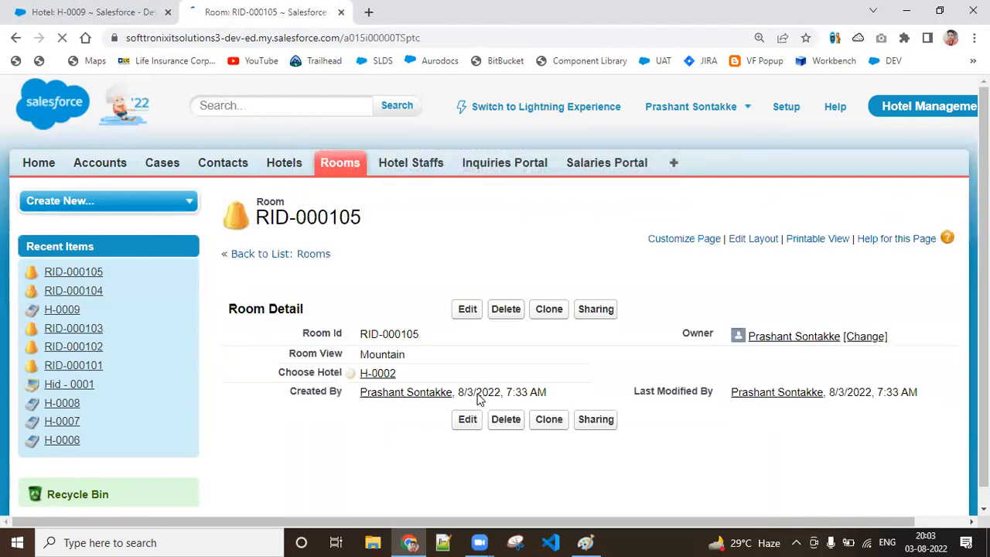
{"action": "left_click", "coordinate": [548, 309]}
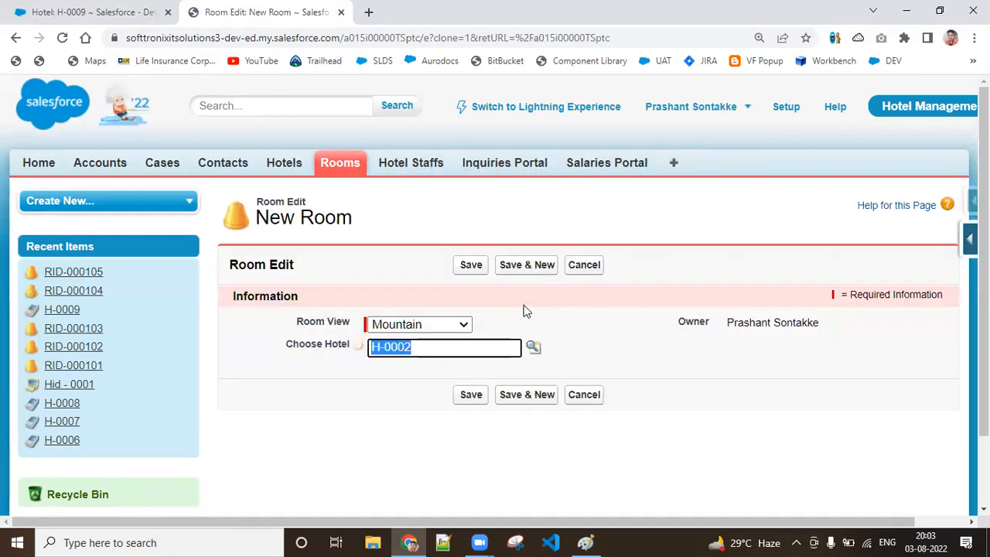
{"action": "left_click", "coordinate": [473, 269]}
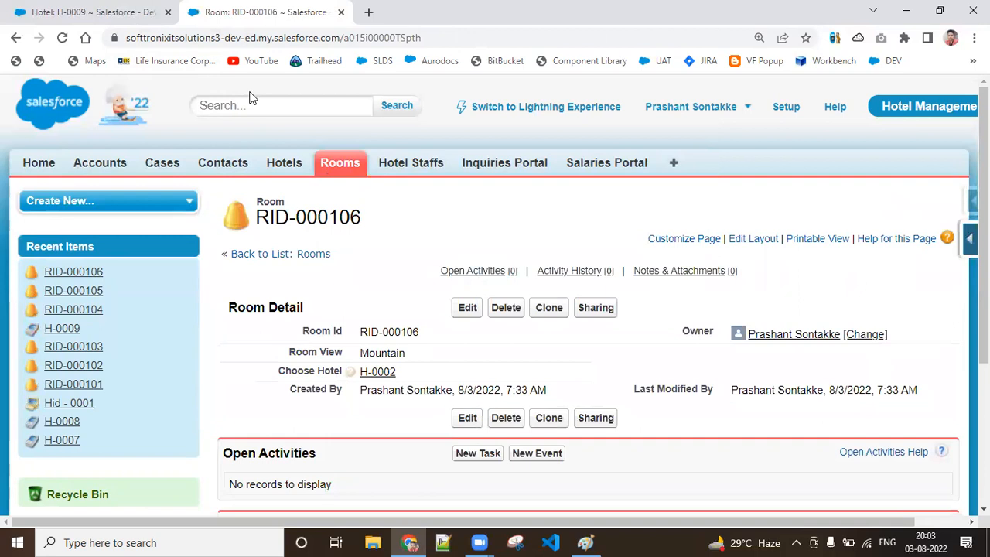
Step: Open hotel records H-0009 and H-0002 from the Hotels home page, each in its own browser tab
{"action": "left_click", "coordinate": [93, 11]}
{"action": "left_click", "coordinate": [282, 166]}
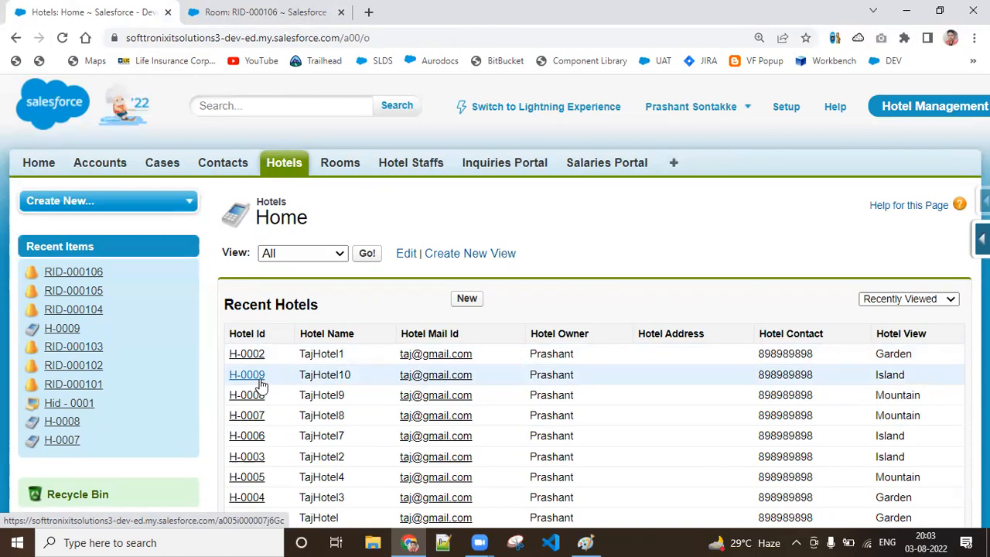
{"action": "right_click", "coordinate": [262, 383]}
{"action": "left_click", "coordinate": [274, 391]}
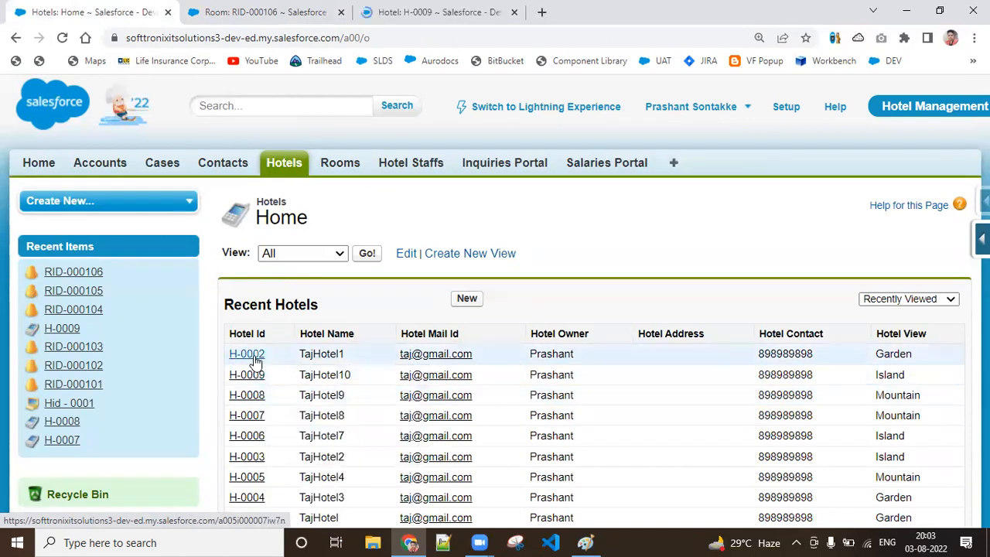
{"action": "right_click", "coordinate": [259, 359]}
{"action": "left_click", "coordinate": [271, 368]}
Step: Compare the Rooms related lists of hotels H-0009 and H-0002, and switch to Paint to view the lookup relationship diagram
{"action": "left_click", "coordinate": [405, 8]}
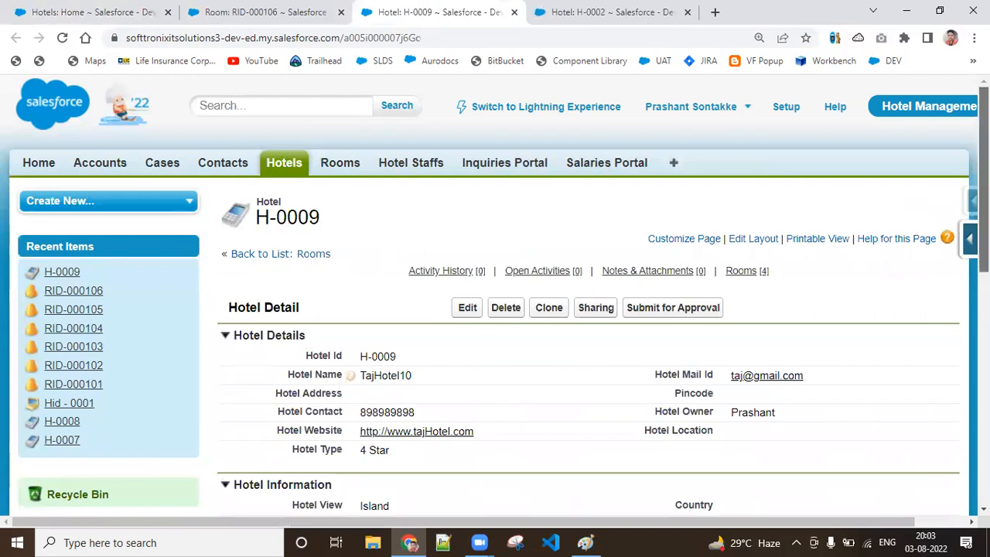
{"action": "scroll", "coordinate": [464, 387], "scroll_direction": "down", "scroll_amount": 7}
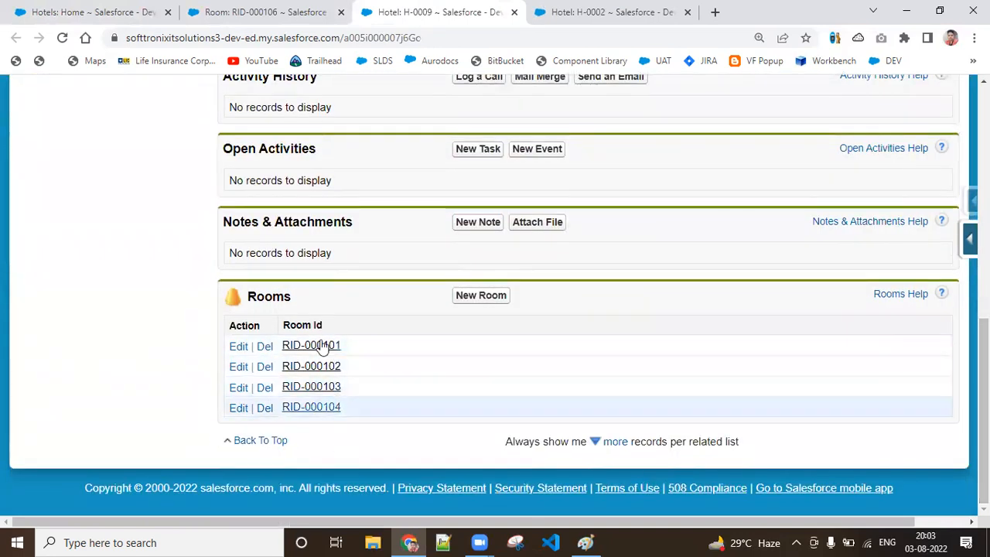
{"action": "left_click", "coordinate": [642, 11]}
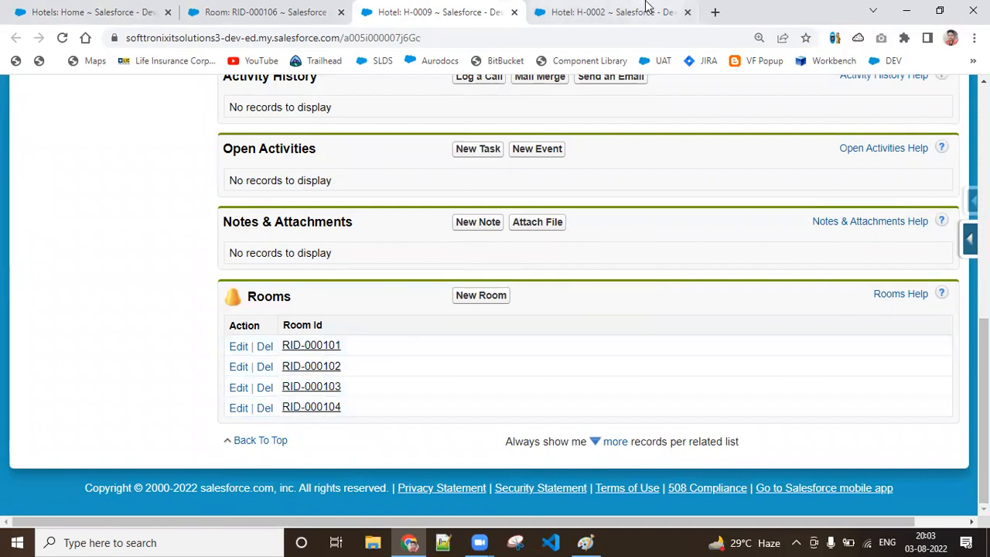
{"action": "scroll", "coordinate": [495, 294], "scroll_direction": "down", "scroll_amount": 7}
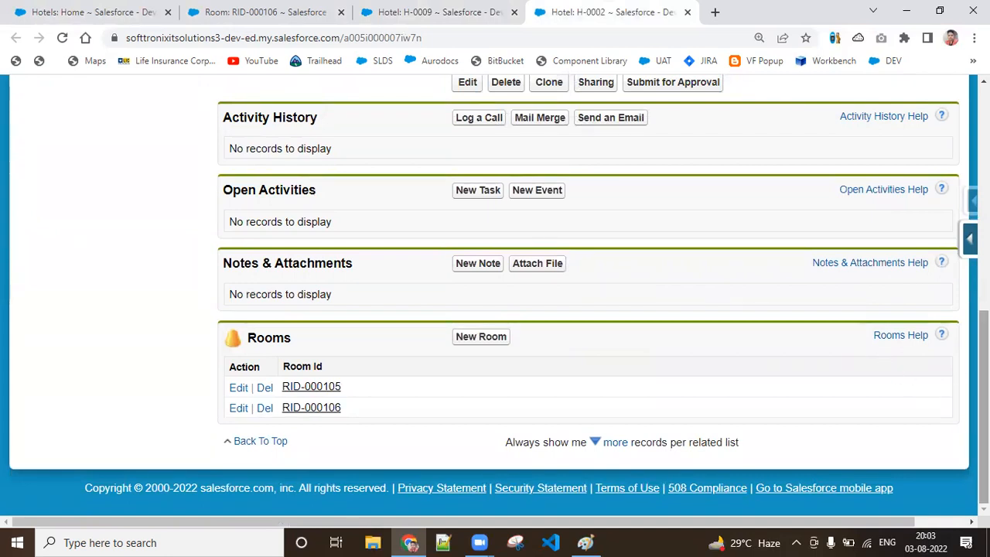
{"action": "scroll", "coordinate": [866, 363], "scroll_direction": "up", "scroll_amount": 10}
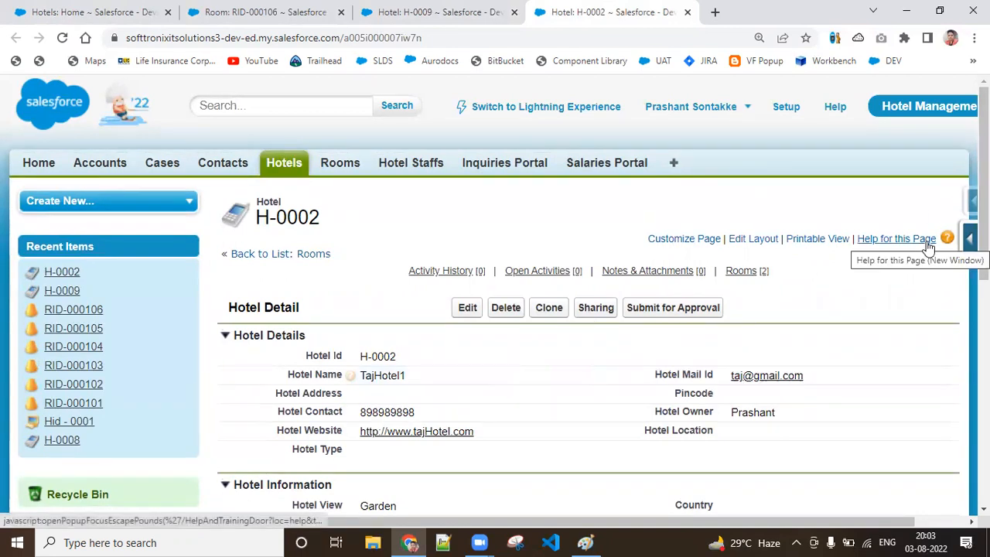
{"action": "left_click", "coordinate": [585, 541]}
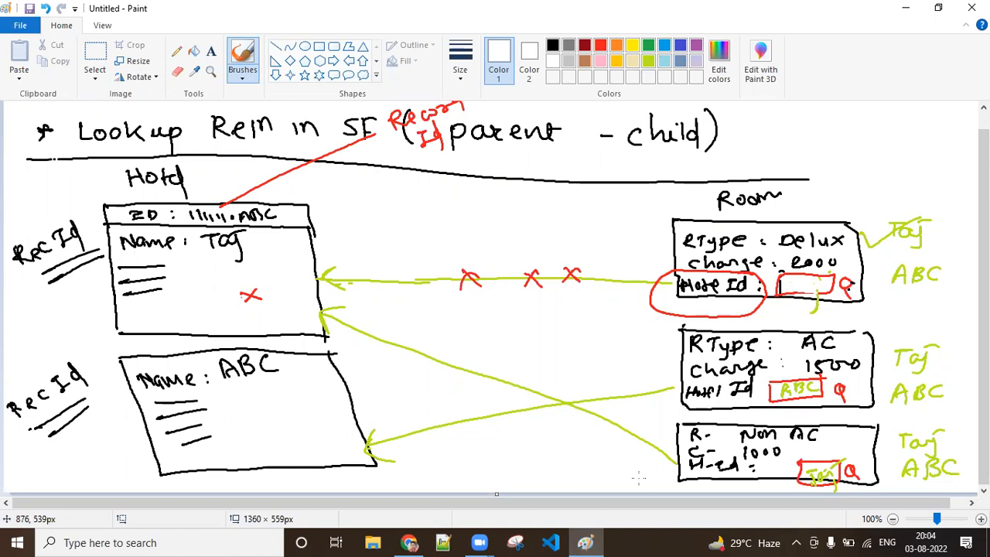
Step: Switch back to Chrome and open both rooms of hotel H-0002 in new tabs to check their Choose Hotel values
{"action": "left_click", "coordinate": [410, 542]}
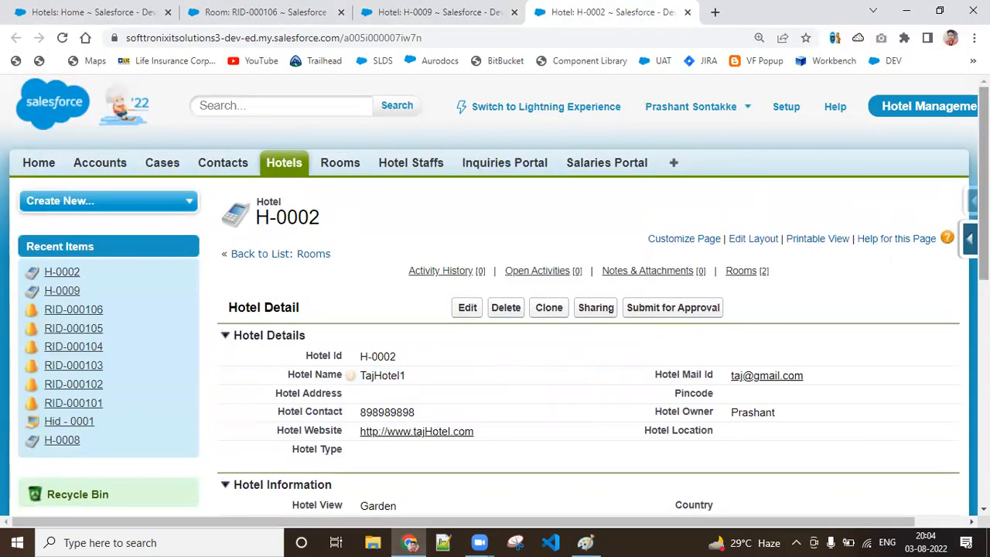
{"action": "scroll", "coordinate": [871, 197], "scroll_direction": "down", "scroll_amount": 7}
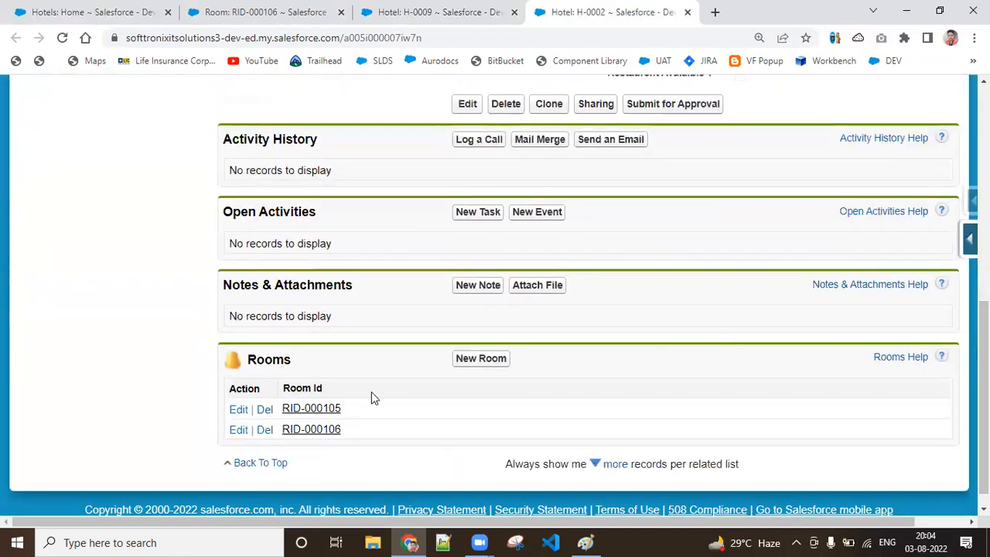
{"action": "right_click", "coordinate": [315, 414]}
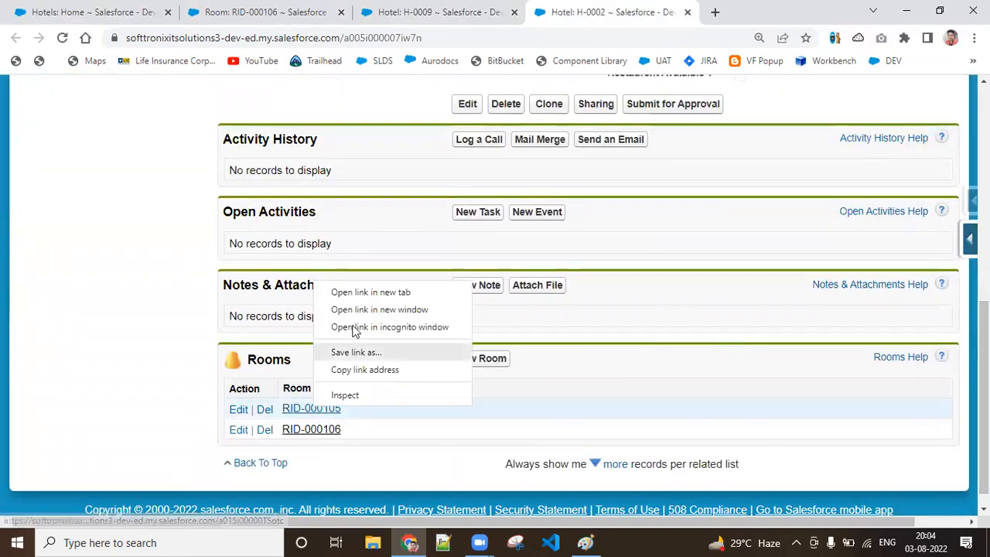
{"action": "left_click", "coordinate": [379, 292]}
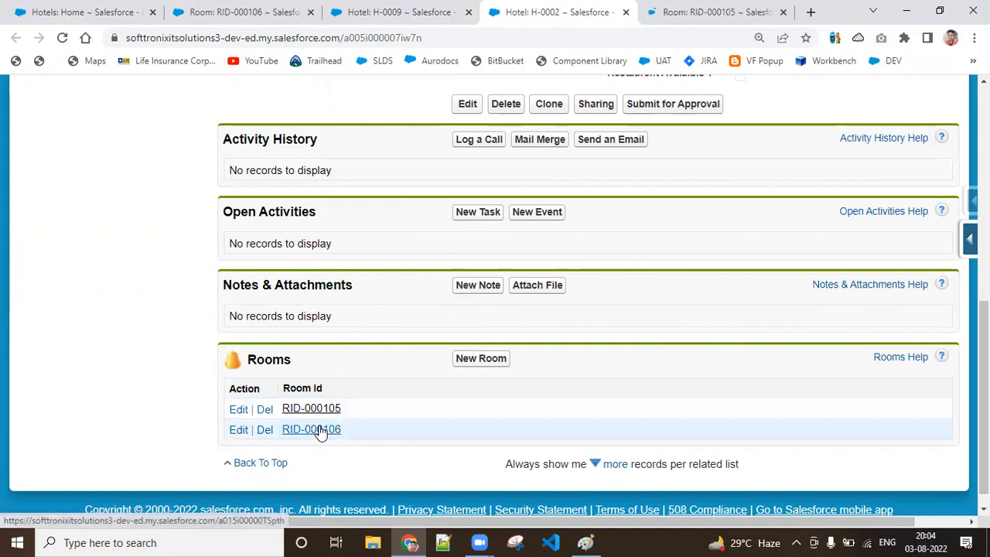
{"action": "right_click", "coordinate": [320, 428]}
{"action": "left_click", "coordinate": [376, 311]}
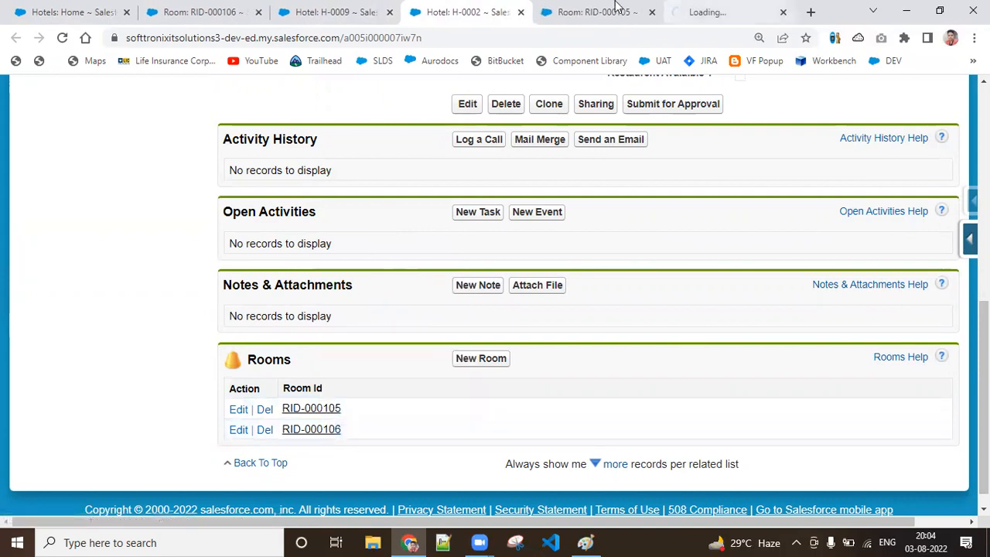
{"action": "left_click", "coordinate": [586, 11]}
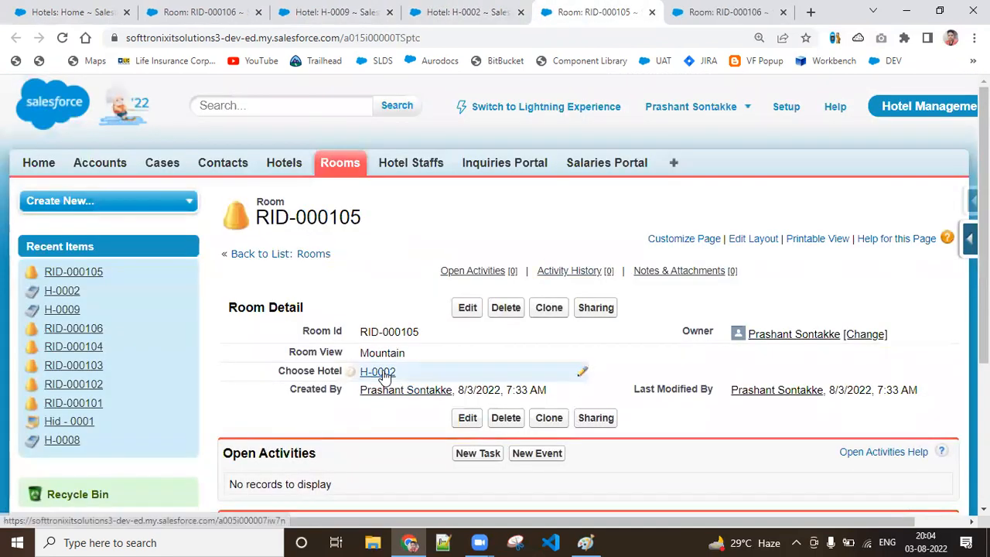
{"action": "left_click", "coordinate": [727, 11]}
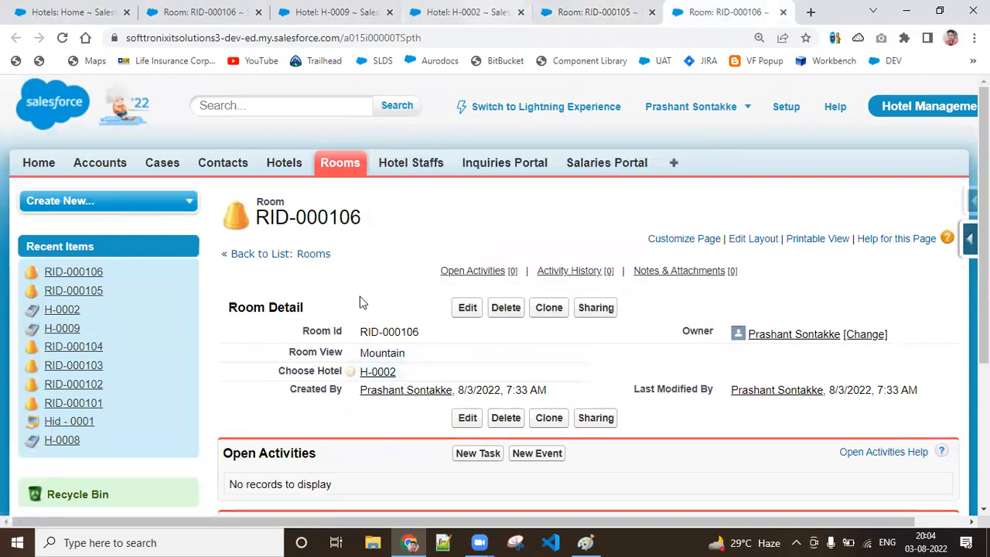
Step: Return to hotel record H-0002 and delete it, accepting the confirmation
{"action": "left_click", "coordinate": [430, 7]}
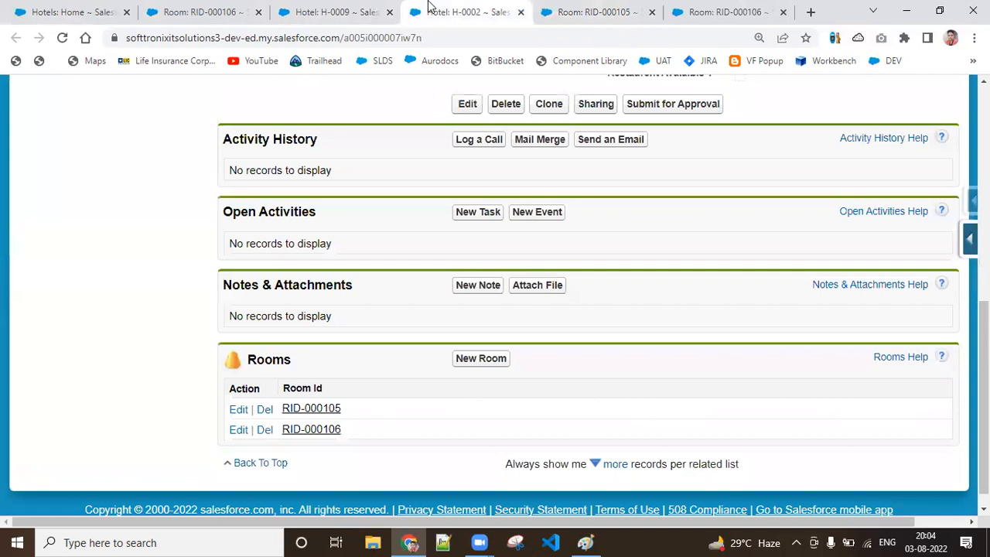
{"action": "left_click", "coordinate": [508, 106]}
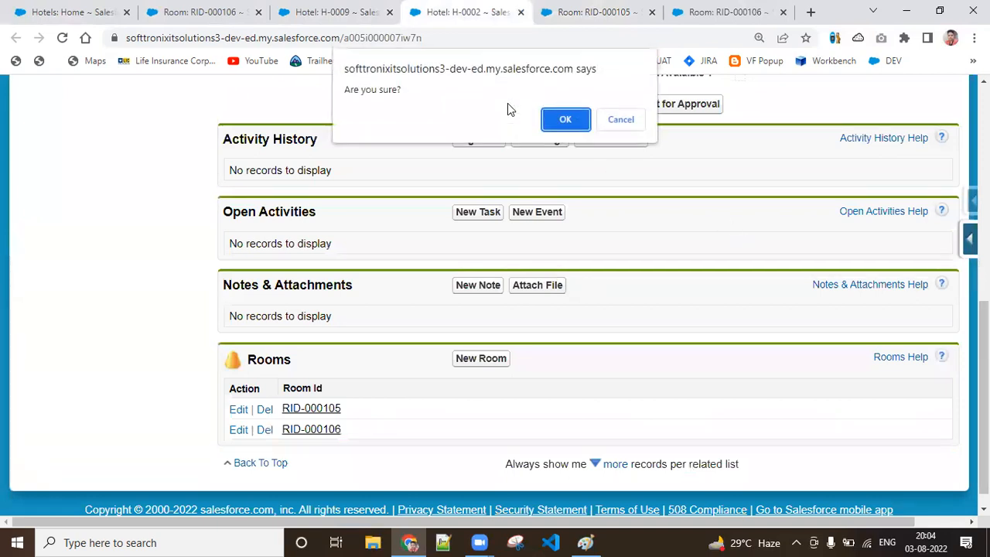
{"action": "left_click", "coordinate": [565, 117]}
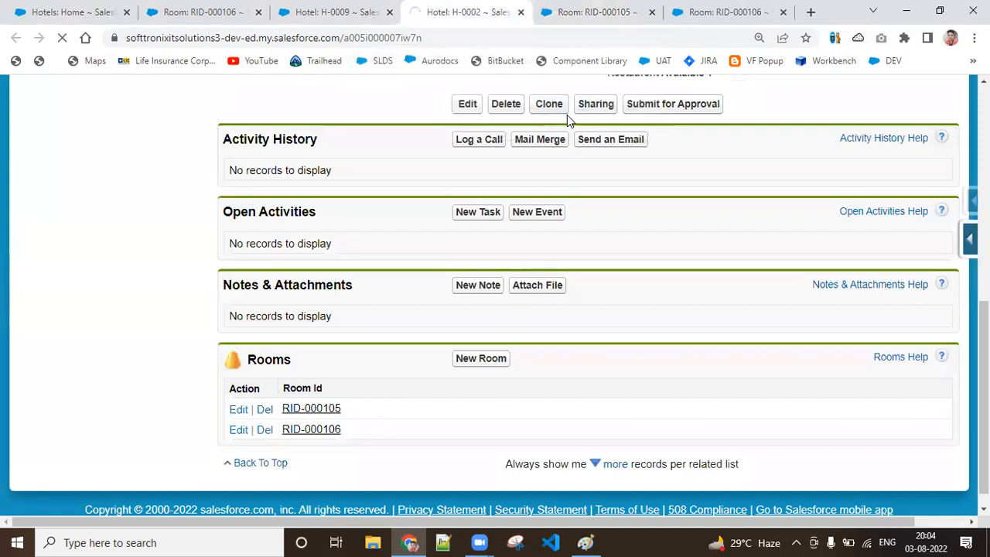
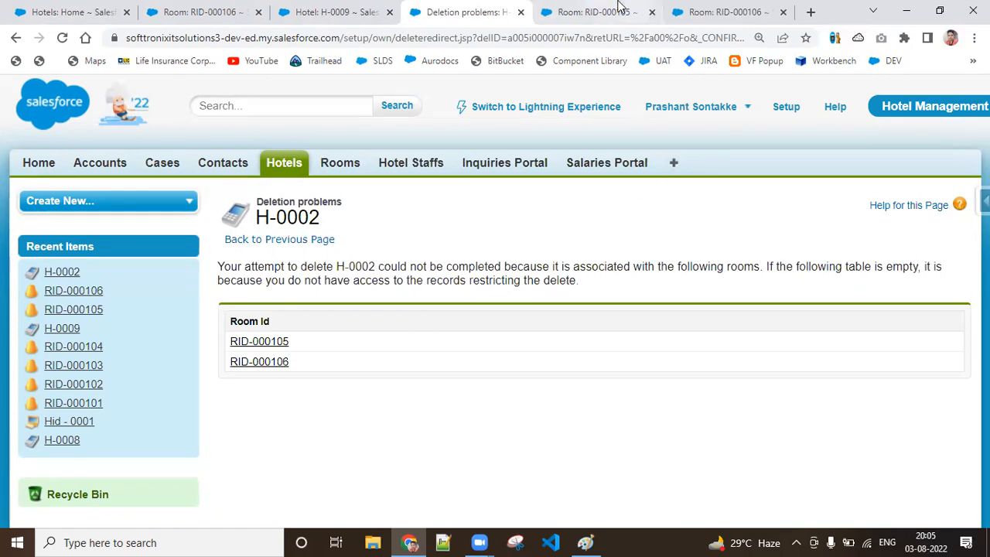
Step: From room RID-000105, open the Room object's field list in a new tab, and recheck the deletion problems page of hotel H-0002
{"action": "left_click", "coordinate": [591, 12]}
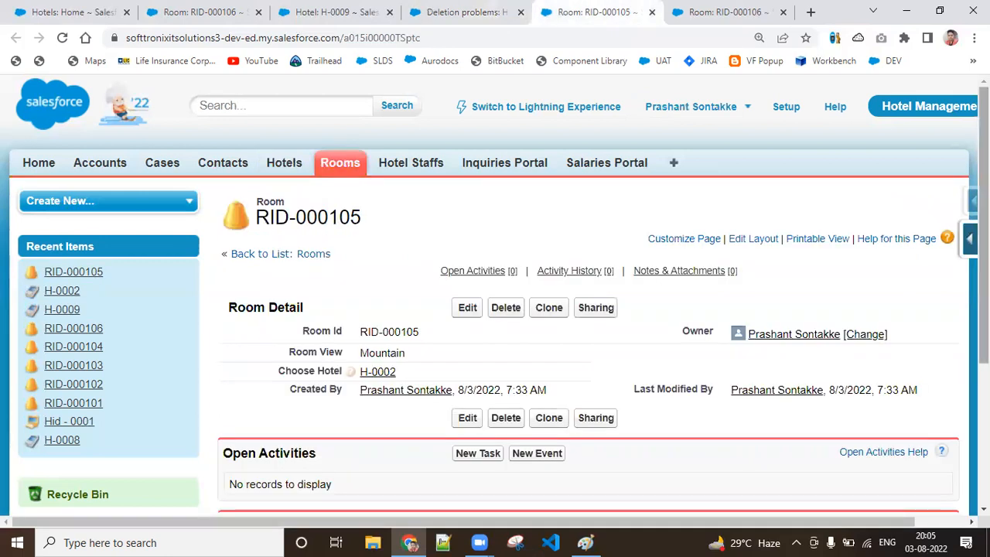
{"action": "left_click", "coordinate": [969, 239]}
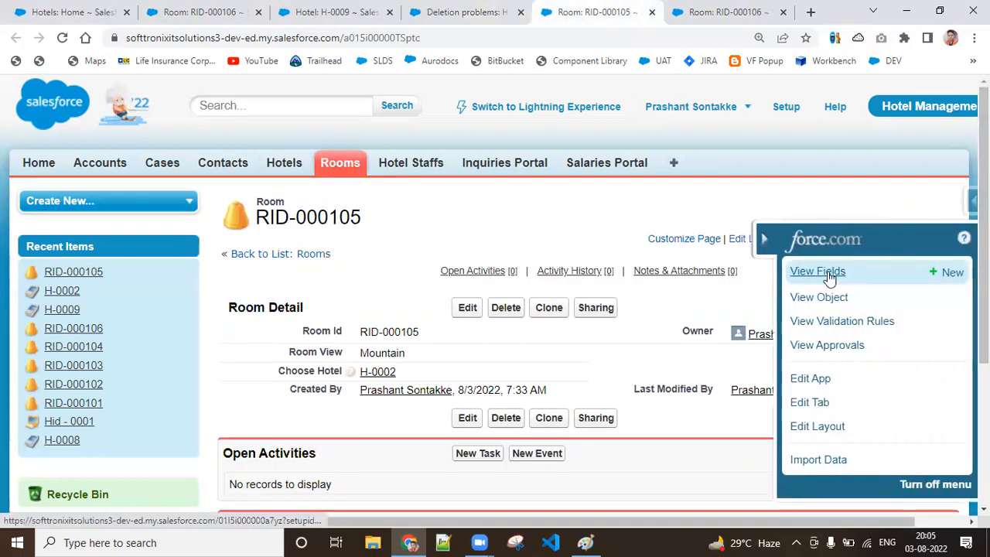
{"action": "left_click", "coordinate": [860, 271]}
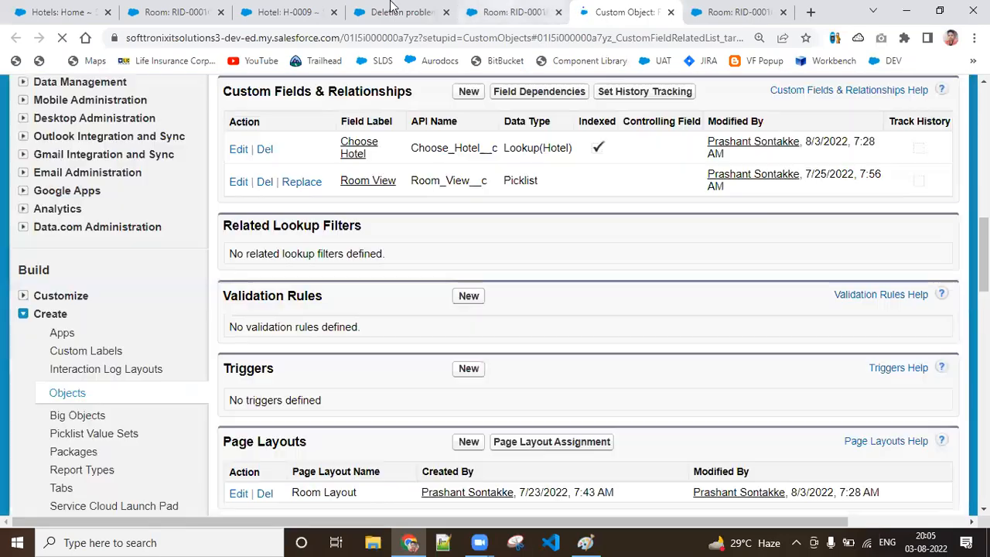
{"action": "left_click", "coordinate": [394, 10]}
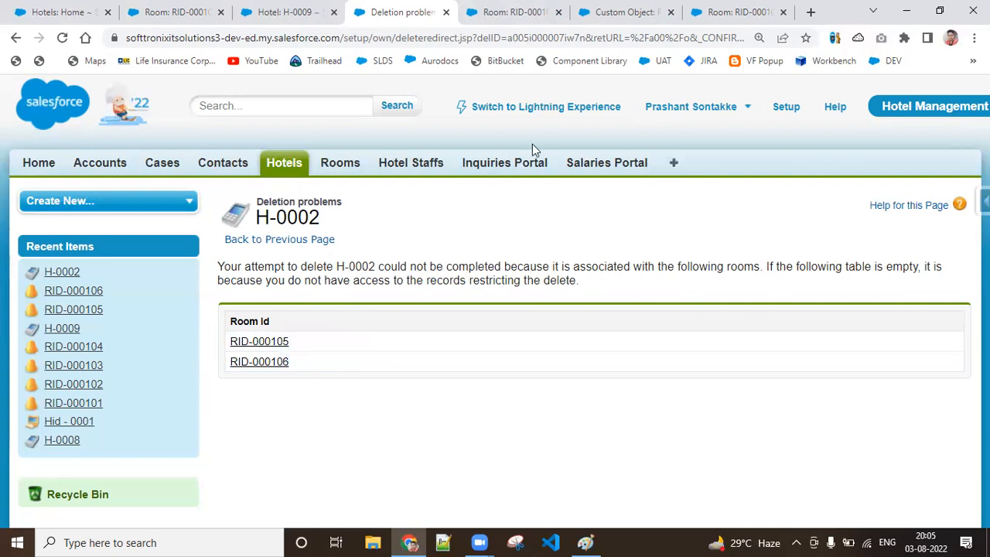
{"action": "left_click", "coordinate": [607, 9]}
Step: Open the definition of the Choose Hotel custom field on the Room object and review its lookup options
{"action": "scroll", "coordinate": [982, 255], "scroll_direction": "up", "scroll_amount": 3}
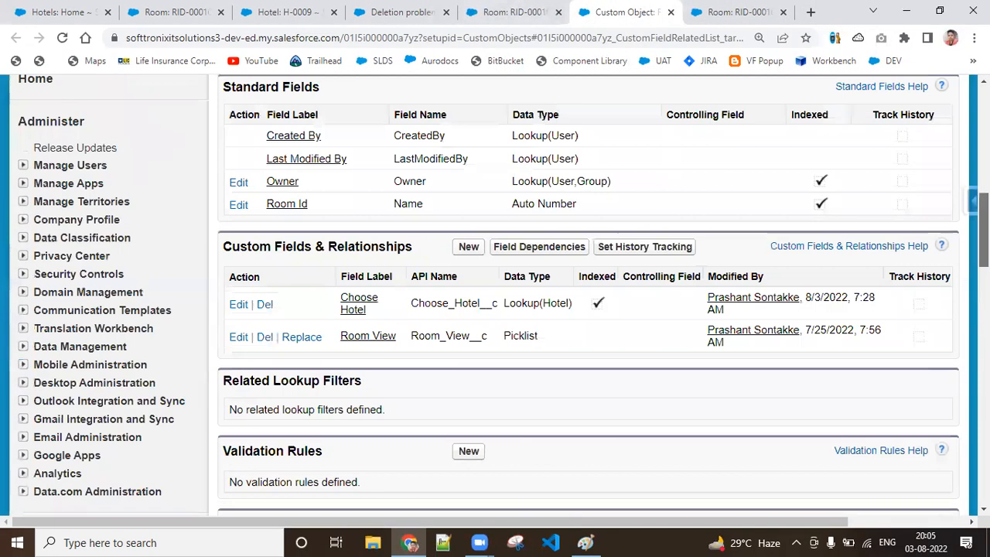
{"action": "scroll", "coordinate": [372, 332], "scroll_direction": "up", "scroll_amount": 1}
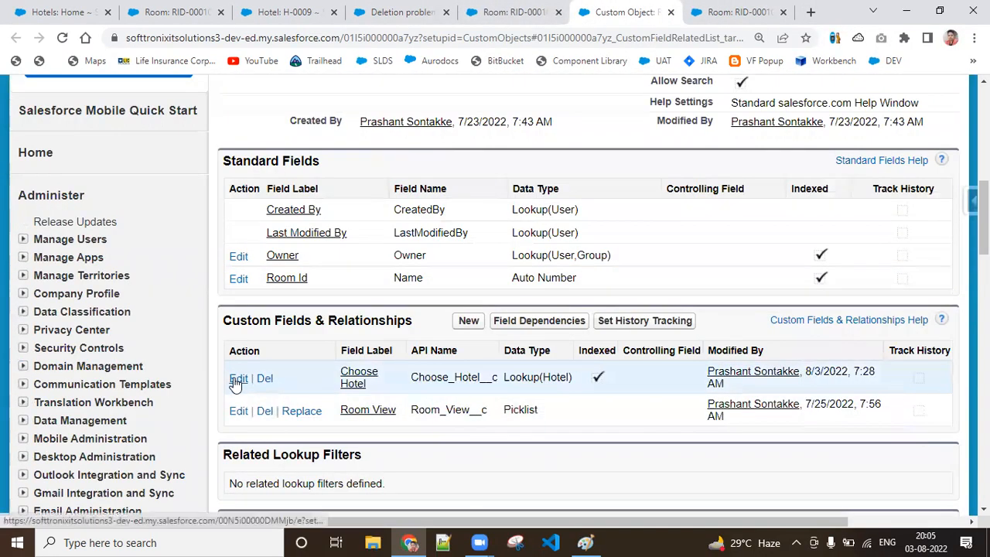
{"action": "left_click", "coordinate": [360, 376]}
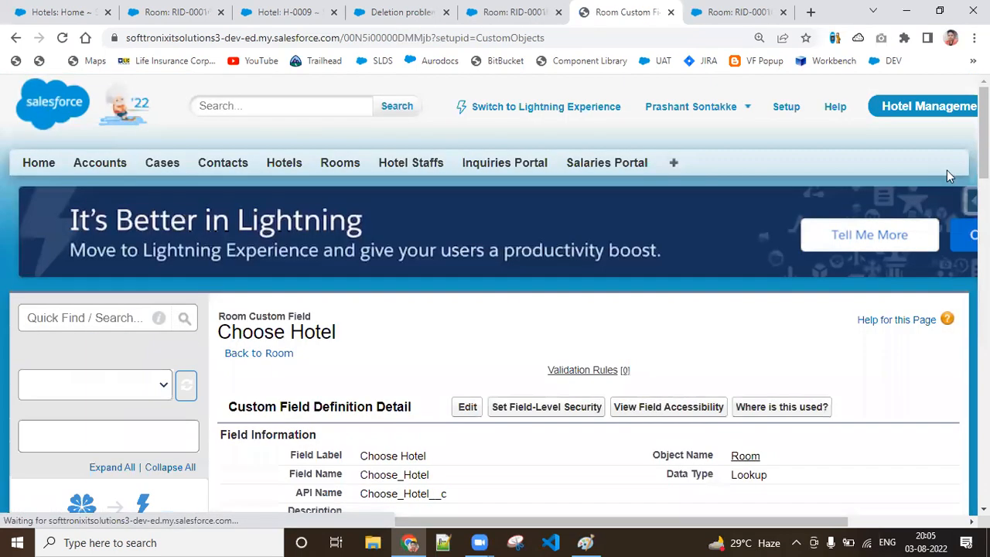
{"action": "scroll", "coordinate": [947, 171], "scroll_direction": "down", "scroll_amount": 5}
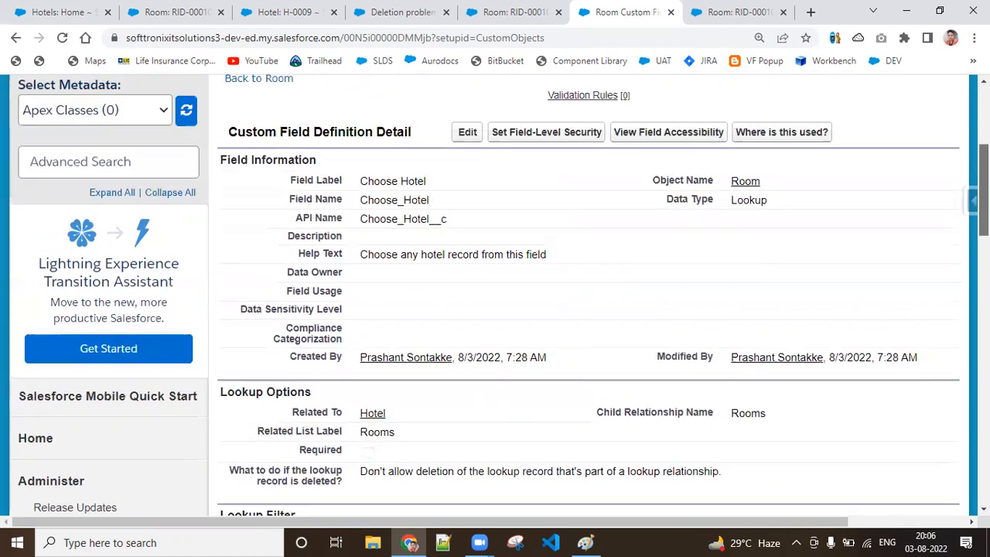
{"action": "scroll", "coordinate": [982, 217], "scroll_direction": "up", "scroll_amount": 2}
{"action": "scroll", "coordinate": [520, 363], "scroll_direction": "up", "scroll_amount": 3}
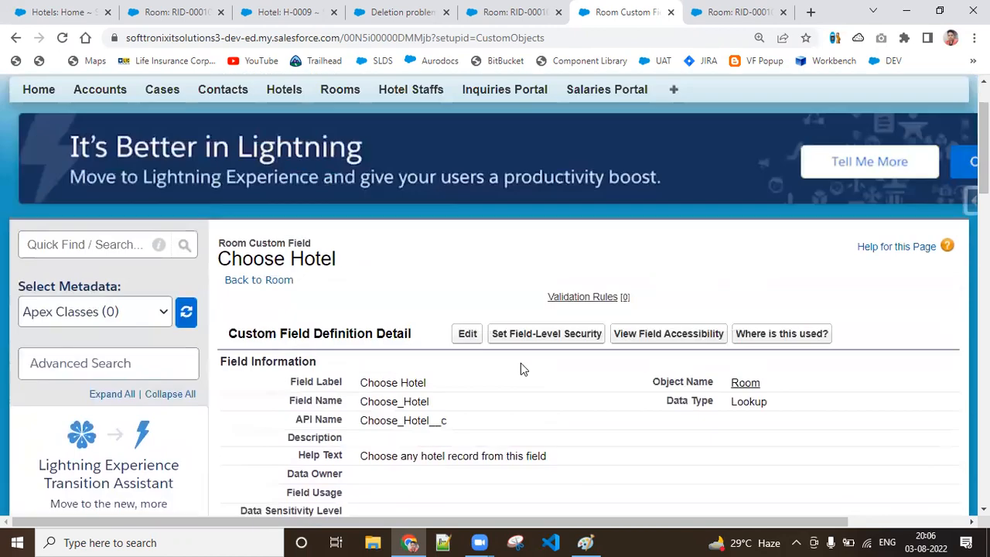
Step: Edit the Choose Hotel field so that deleting the lookup record uses the "Clear the value of this field" option
{"action": "left_click", "coordinate": [477, 339]}
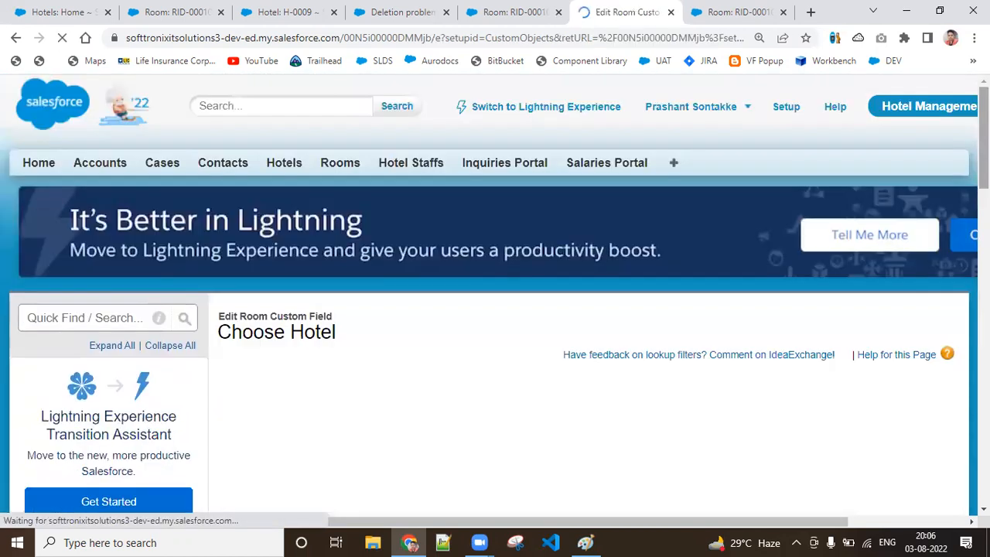
{"action": "scroll", "coordinate": [753, 259], "scroll_direction": "down", "scroll_amount": 3}
{"action": "scroll", "coordinate": [645, 260], "scroll_direction": "down", "scroll_amount": 5}
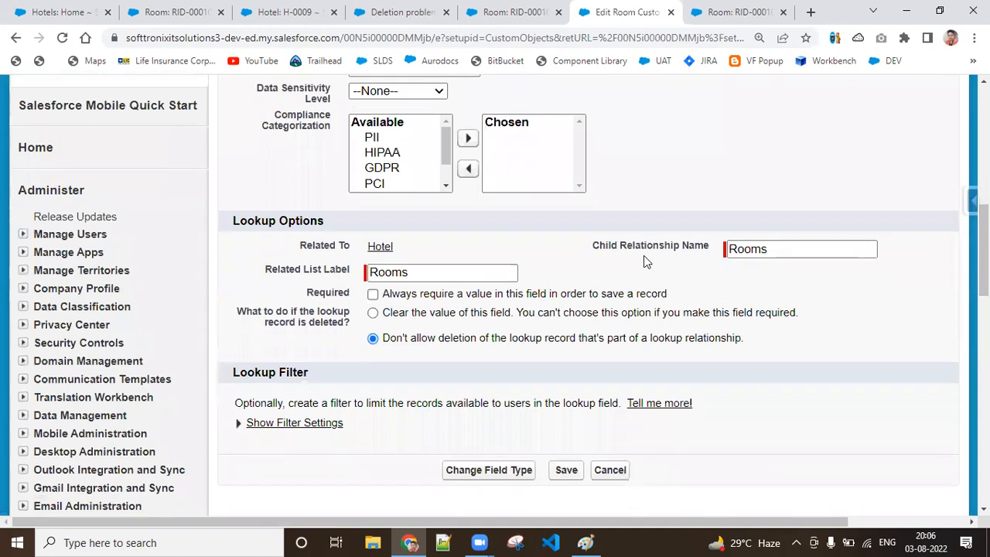
{"action": "left_click", "coordinate": [373, 313]}
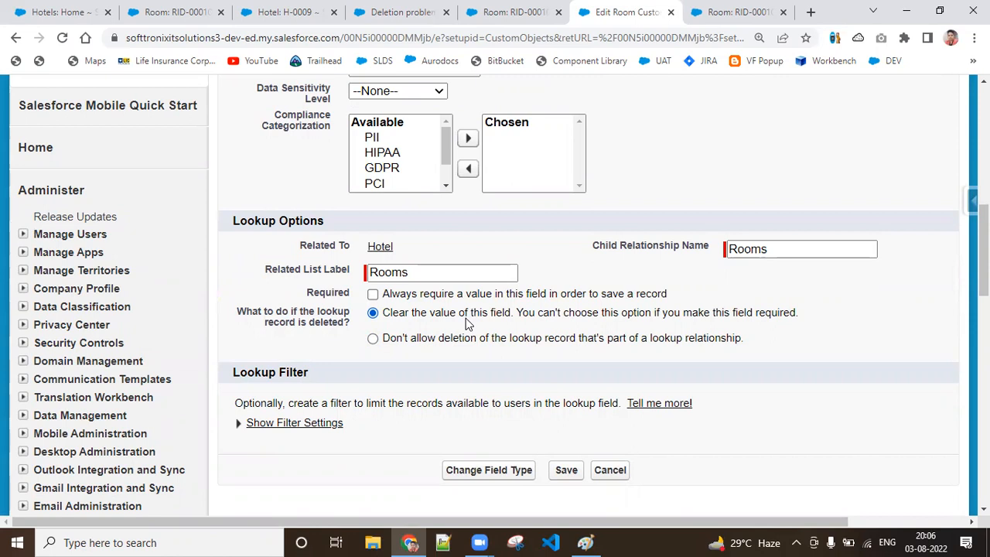
Step: Switch to Paint to view the lookup relationship diagram, return to Chrome and save the edited Choose Hotel field
{"action": "left_click", "coordinate": [585, 542]}
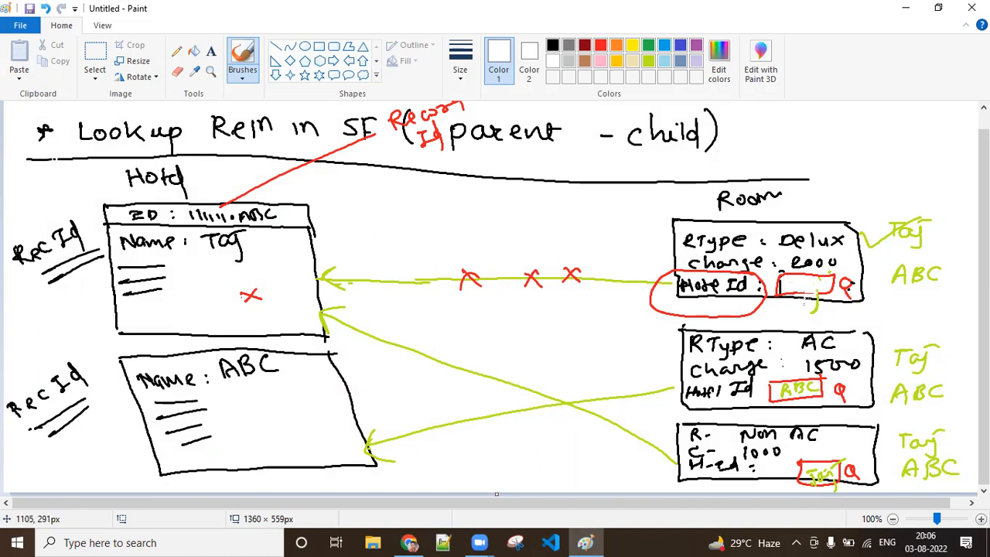
{"action": "double_click", "coordinate": [894, 8]}
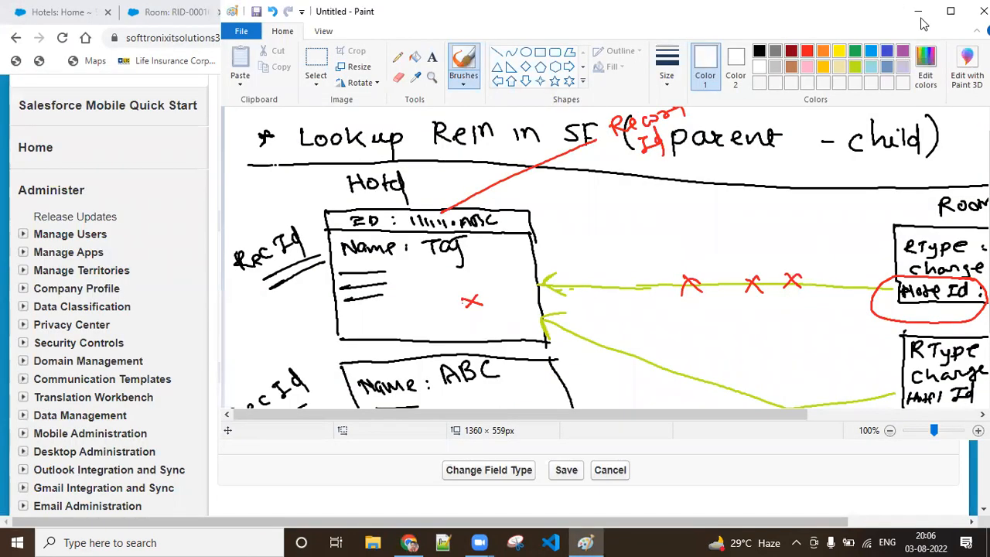
{"action": "left_click", "coordinate": [918, 11]}
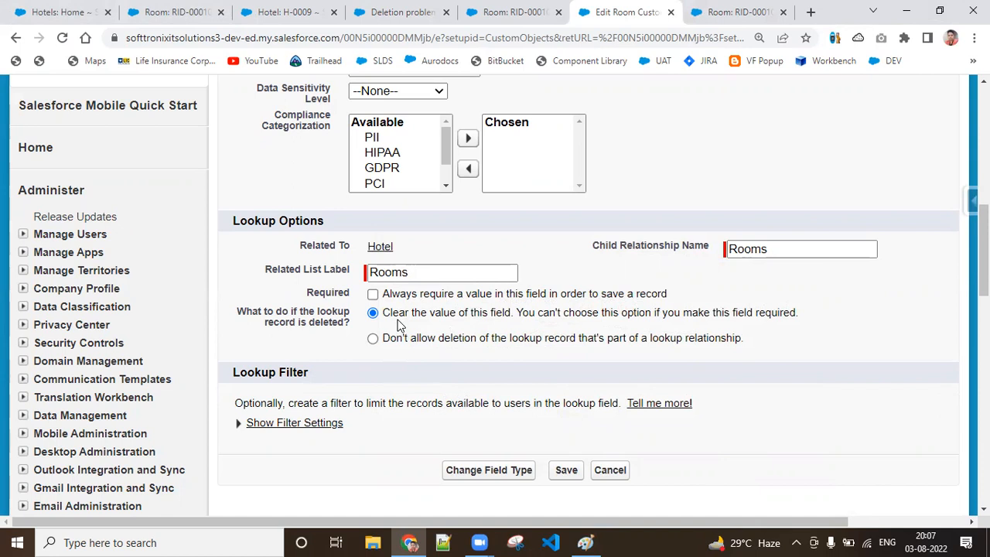
{"action": "left_click", "coordinate": [554, 473]}
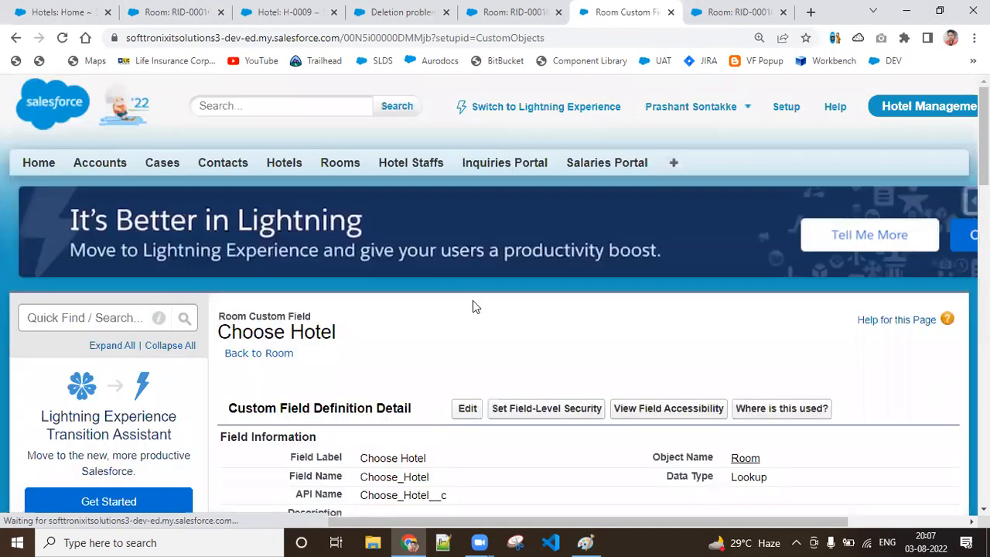
Step: Retry deleting hotel H-0002 by reloading its deletion problems page, and check the Recent Hotels list
{"action": "left_click", "coordinate": [398, 11]}
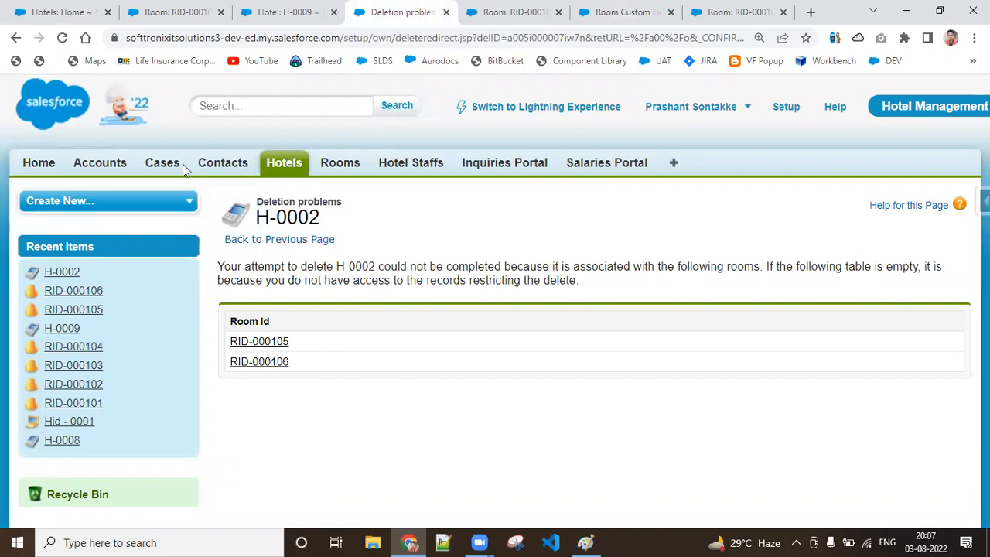
{"action": "left_click", "coordinate": [62, 38]}
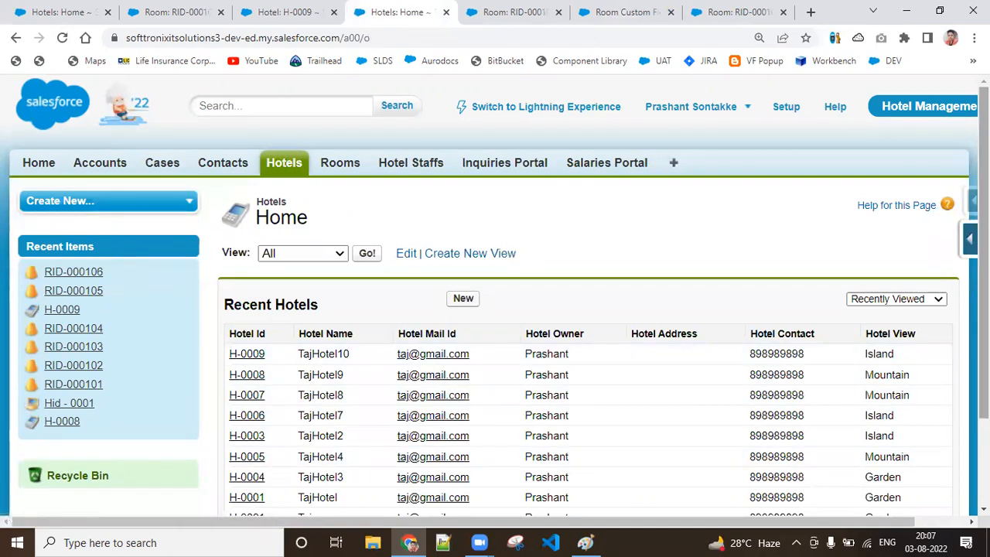
{"action": "scroll", "coordinate": [829, 350], "scroll_direction": "down", "scroll_amount": 3}
{"action": "scroll", "coordinate": [495, 294], "scroll_direction": "up", "scroll_amount": 3}
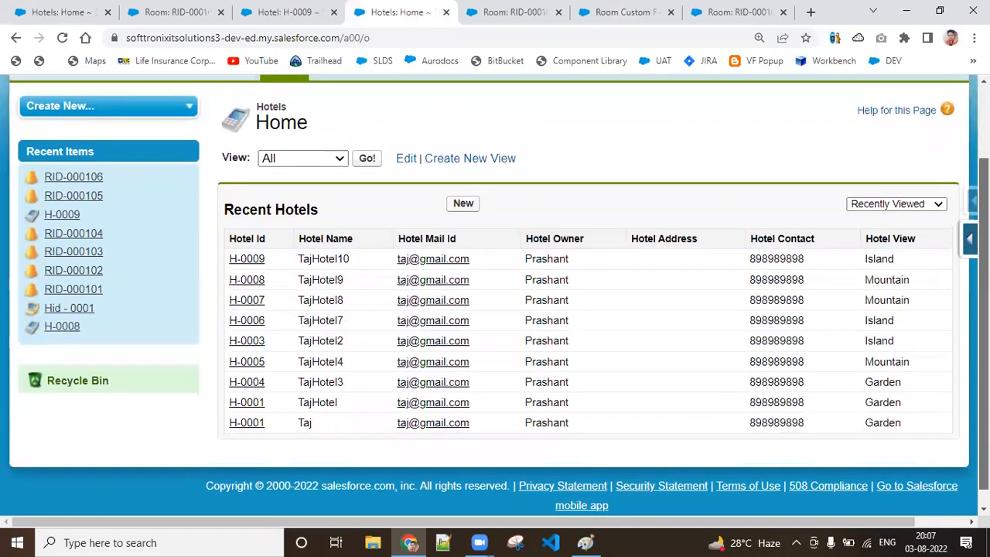
Step: Reload room RID-000105 and view room RID-000106 to check their Choose Hotel values
{"action": "left_click", "coordinate": [619, 12]}
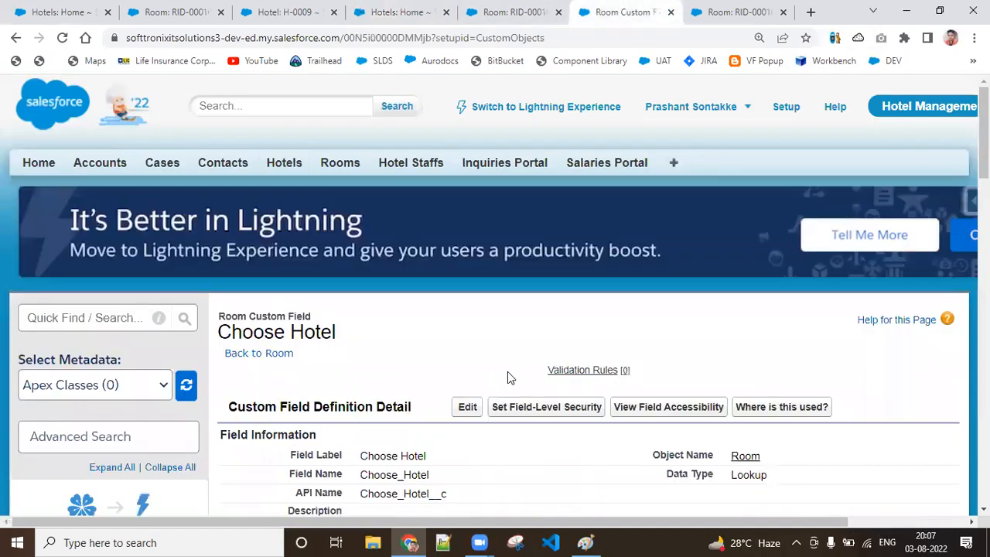
{"action": "left_click", "coordinate": [510, 11]}
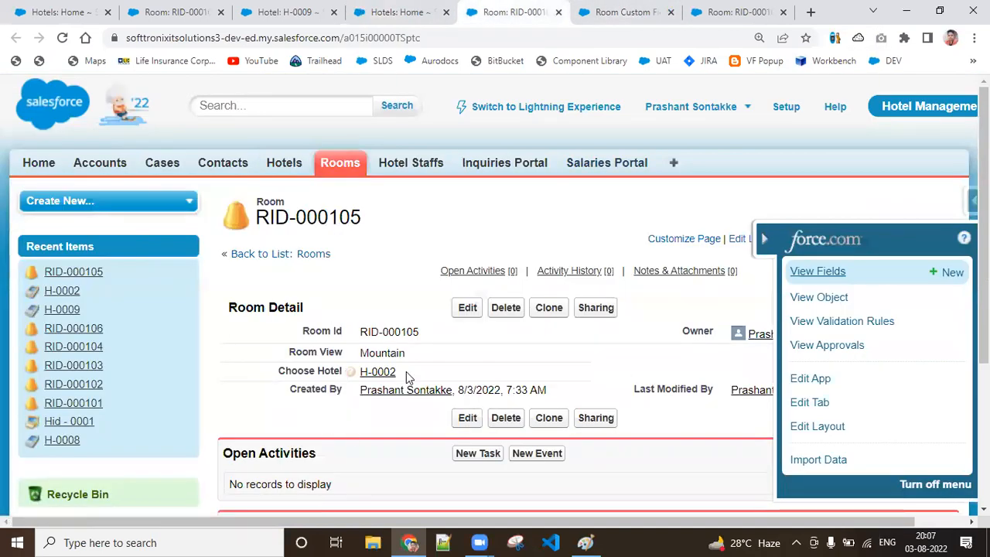
{"action": "mouse_move", "coordinate": [395, 374]}
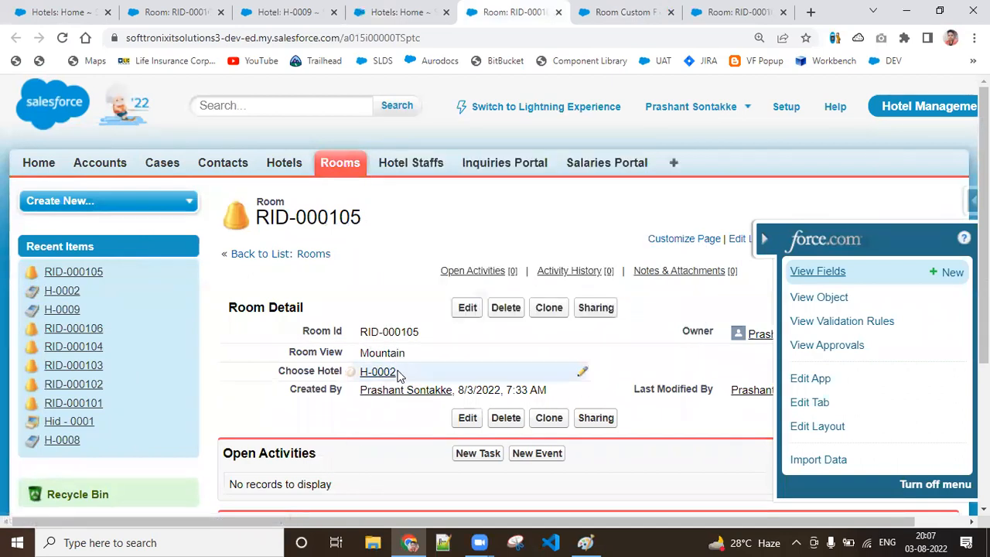
{"action": "left_click", "coordinate": [63, 38]}
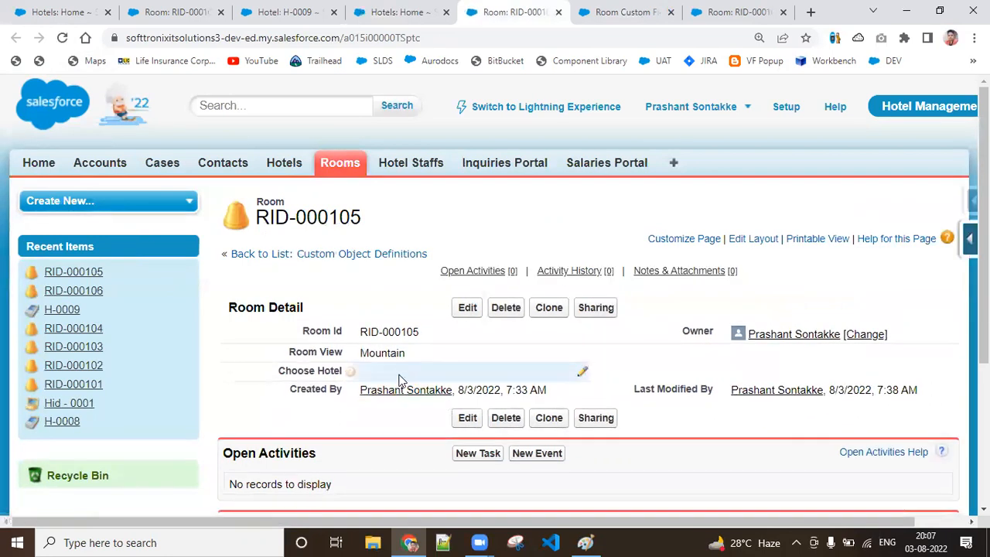
{"action": "left_click", "coordinate": [727, 11]}
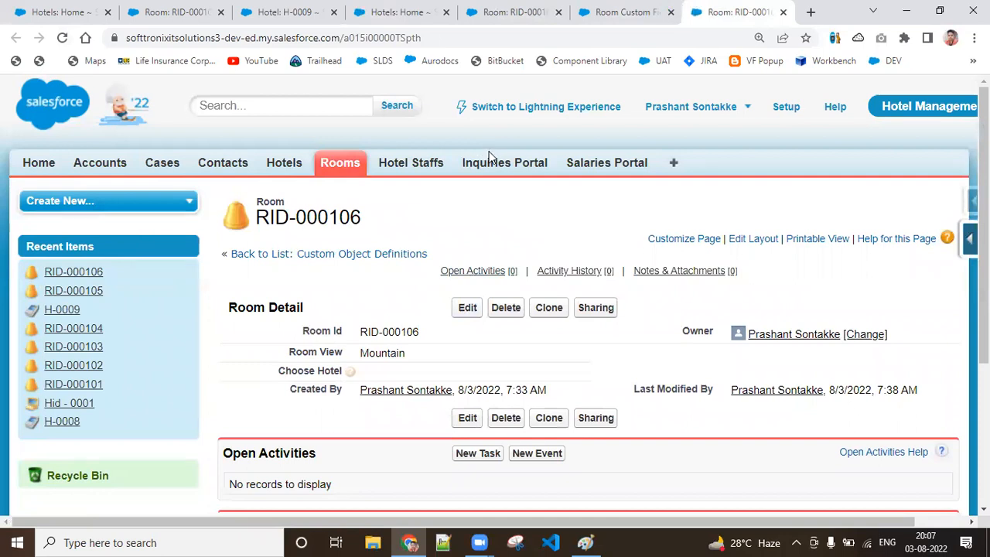
Step: Set Choose Hotel on room RID-000106 to H-0006 through the lookup search and save the record
{"action": "double_click", "coordinate": [440, 374]}
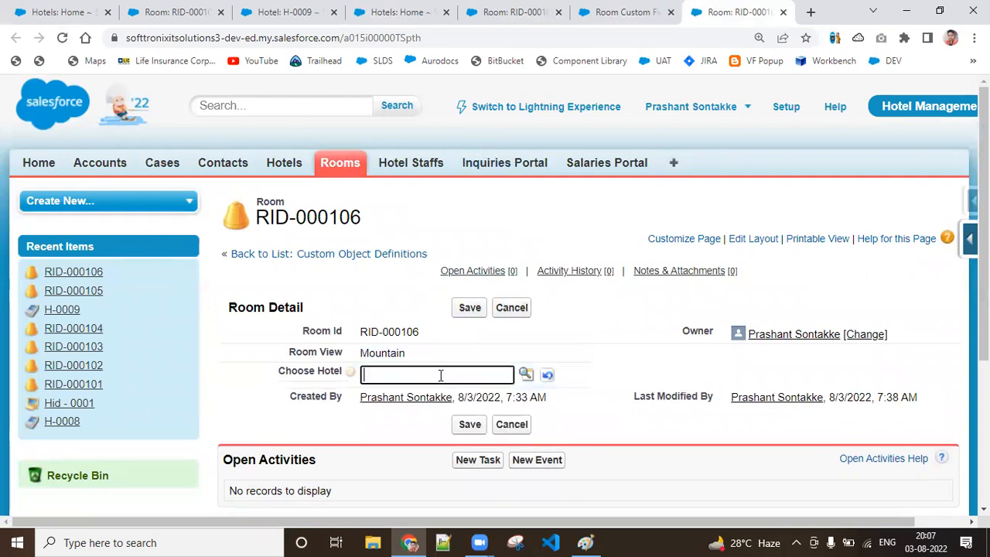
{"action": "left_click", "coordinate": [525, 376]}
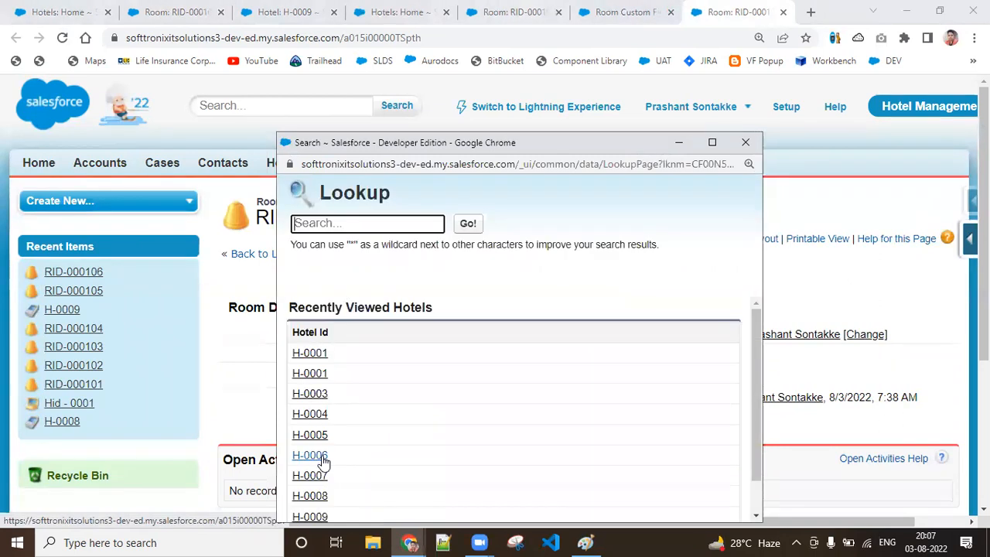
{"action": "left_click", "coordinate": [323, 460]}
{"action": "left_click", "coordinate": [467, 428]}
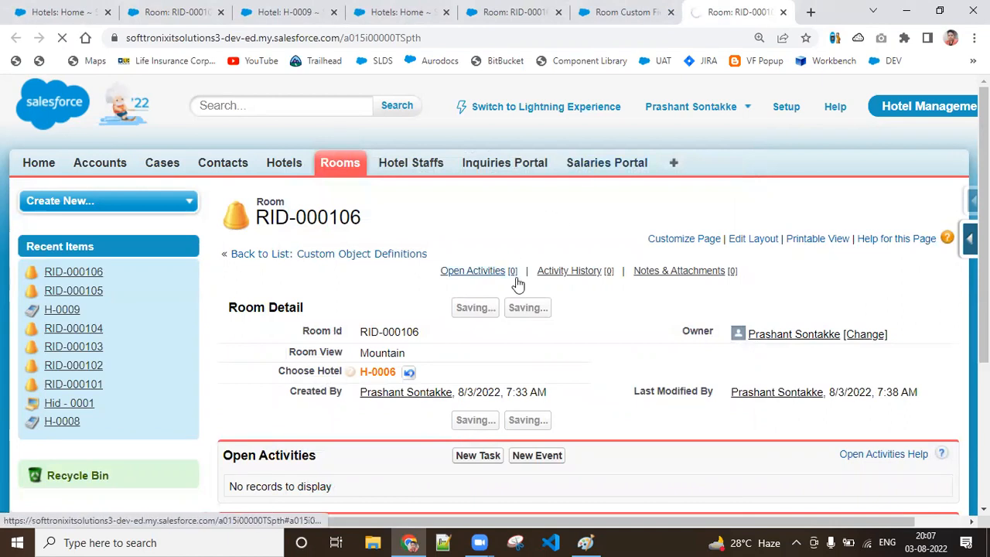
{"action": "mouse_move", "coordinate": [517, 280]}
Step: Set Choose Hotel on room RID-000105 to H-0006 through the lookup search and save the record
{"action": "left_click", "coordinate": [514, 11]}
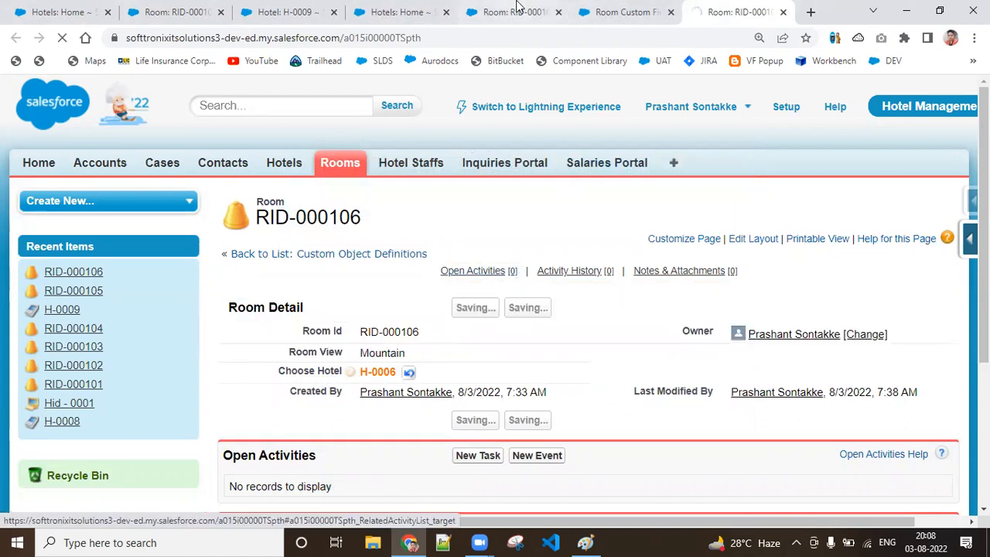
{"action": "double_click", "coordinate": [428, 371]}
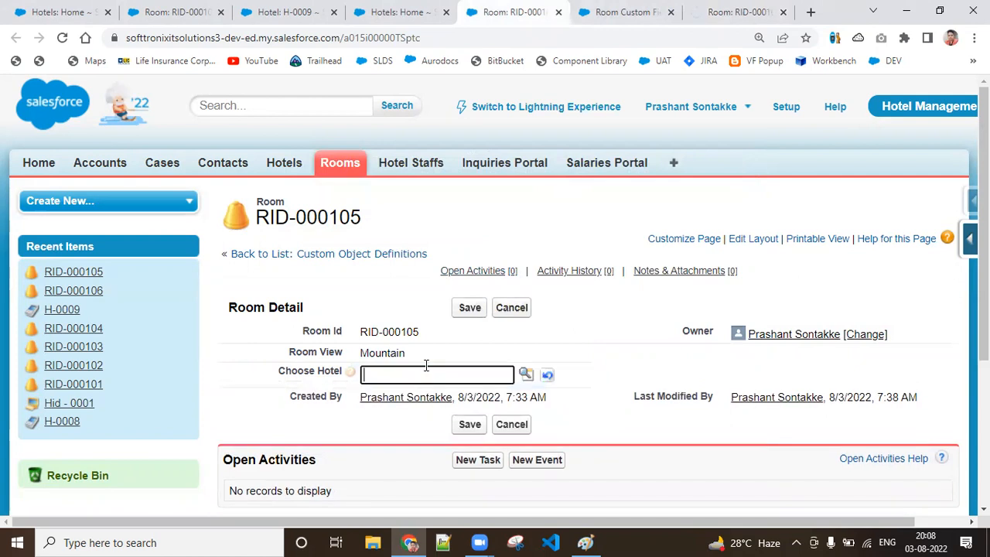
{"action": "left_click", "coordinate": [525, 375]}
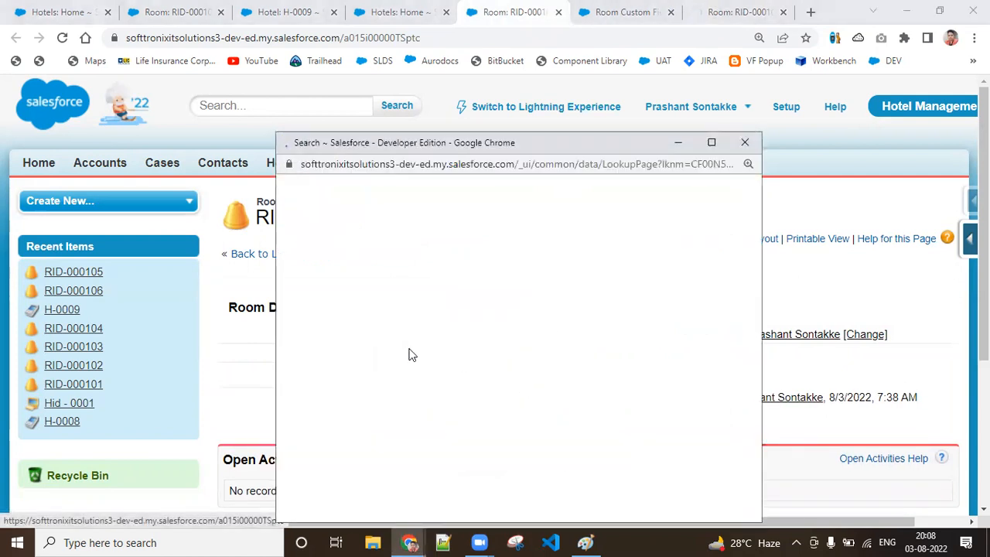
{"action": "left_click", "coordinate": [309, 456]}
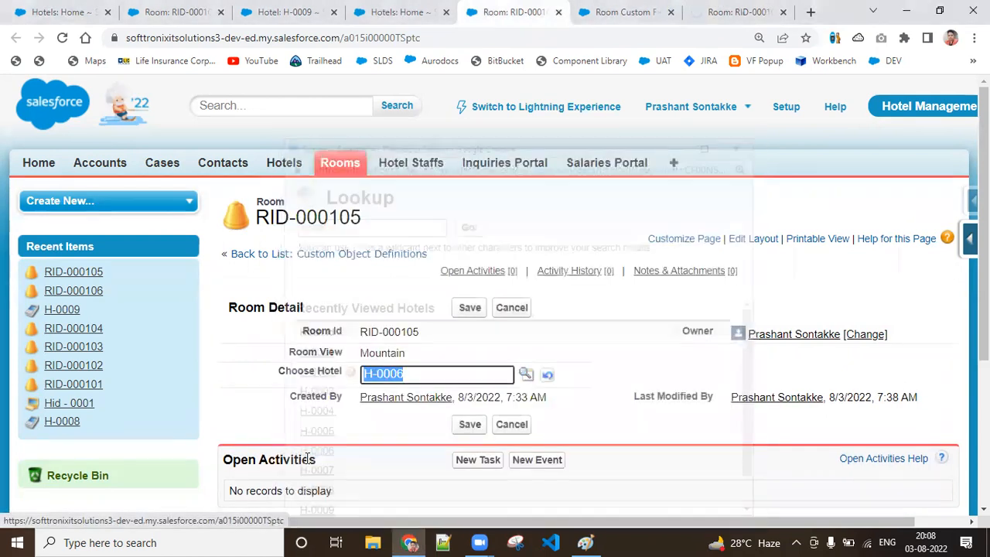
{"action": "left_click", "coordinate": [458, 310]}
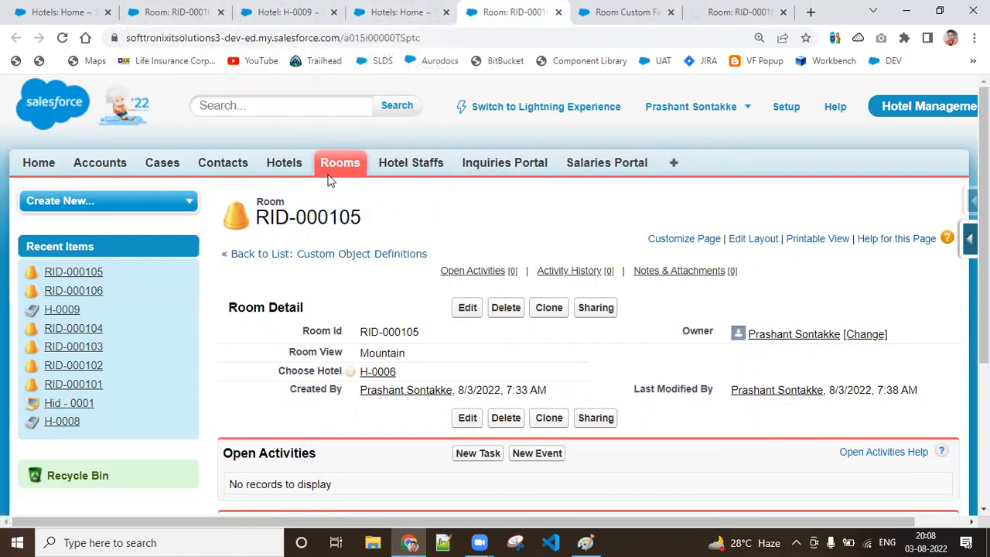
Step: Open hotel H-0006 from the Recent Hotels list and delete it, confirming the deletion
{"action": "left_click", "coordinate": [19, 7]}
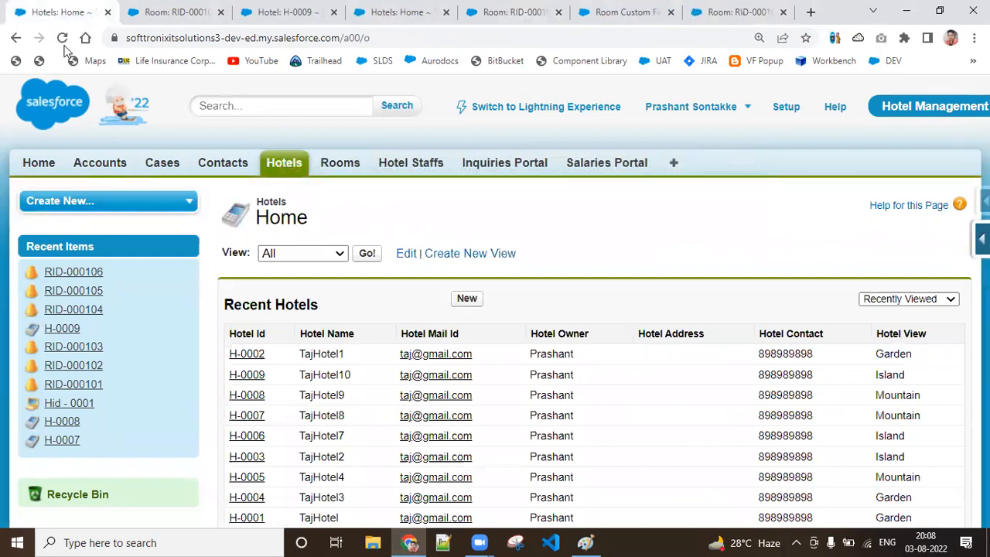
{"action": "left_click", "coordinate": [248, 437]}
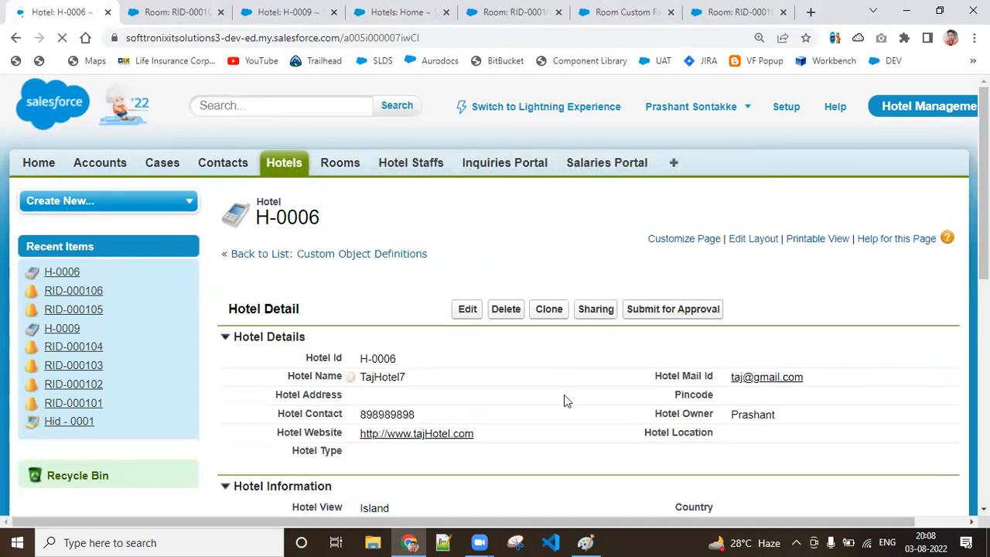
{"action": "left_click", "coordinate": [506, 310]}
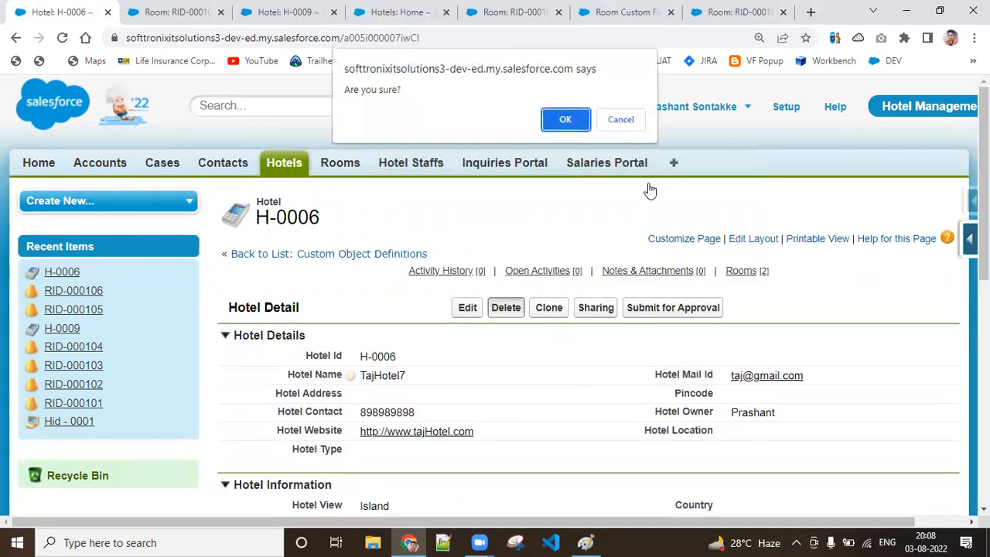
{"action": "left_click", "coordinate": [566, 120]}
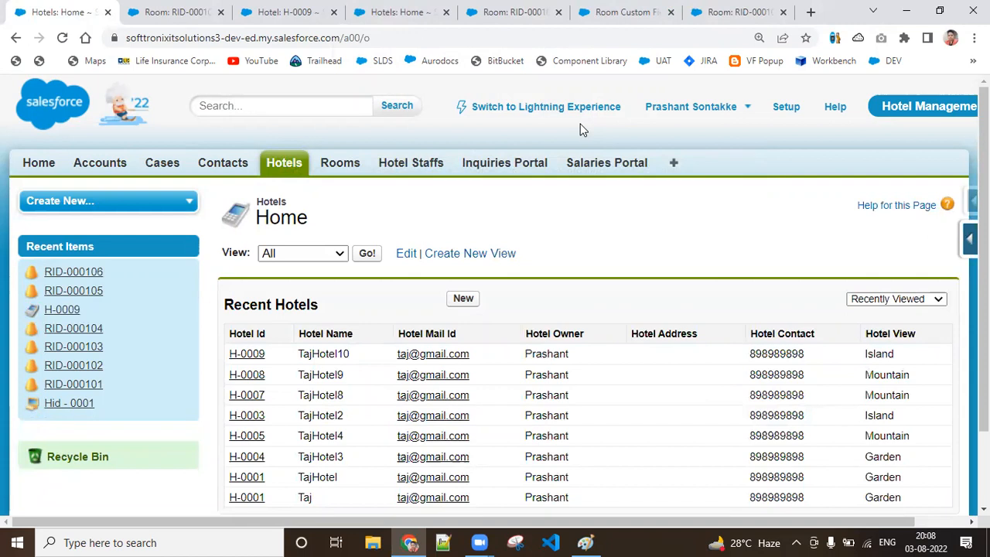
Step: Reload rooms RID-000106 and RID-000105 to check their Choose Hotel values
{"action": "left_click", "coordinate": [608, 11]}
{"action": "left_click", "coordinate": [745, 7]}
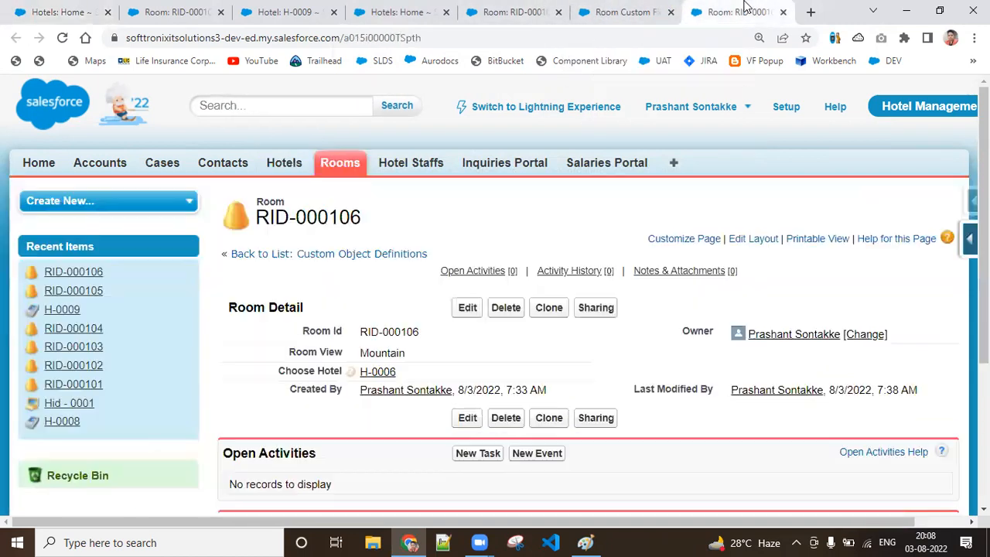
{"action": "left_click", "coordinate": [63, 38]}
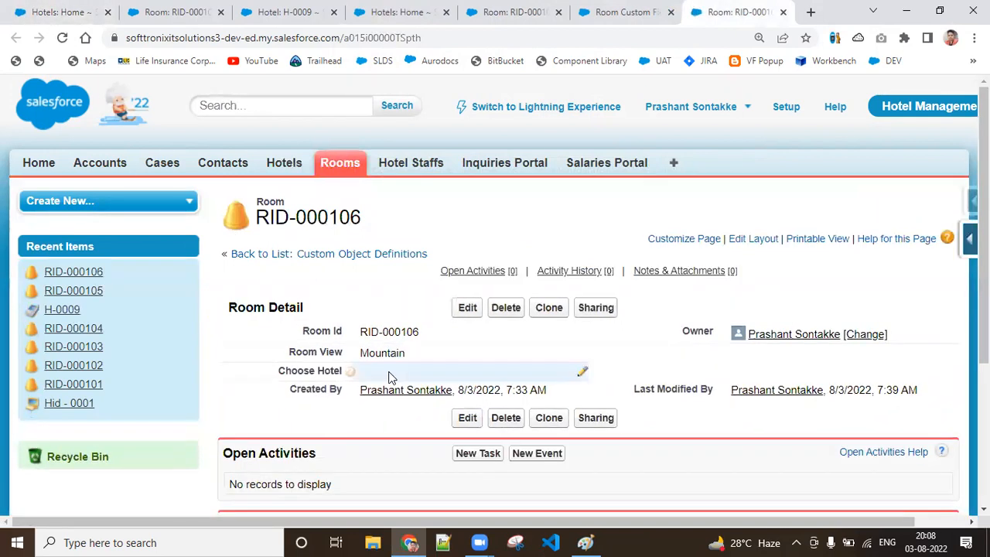
{"action": "left_click", "coordinate": [511, 12]}
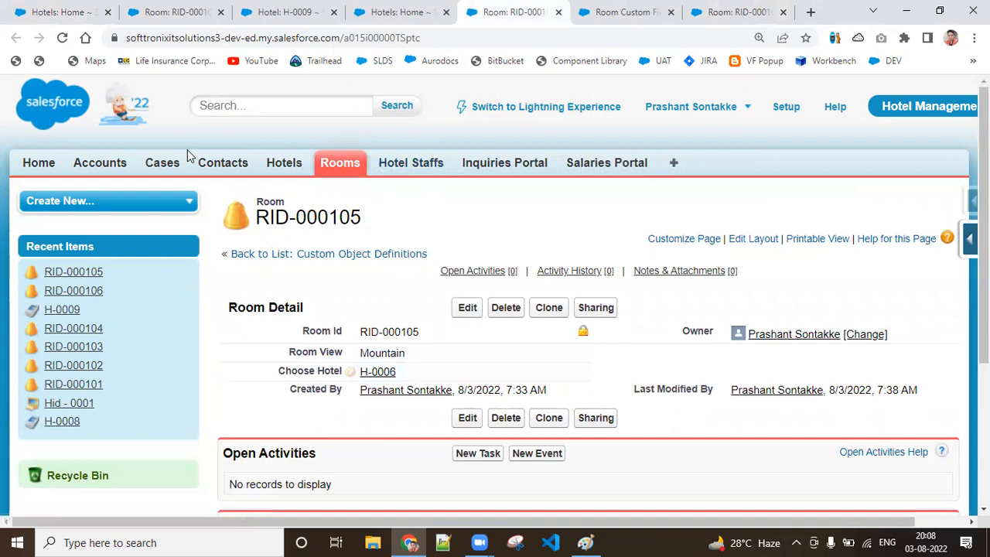
{"action": "left_click", "coordinate": [63, 38]}
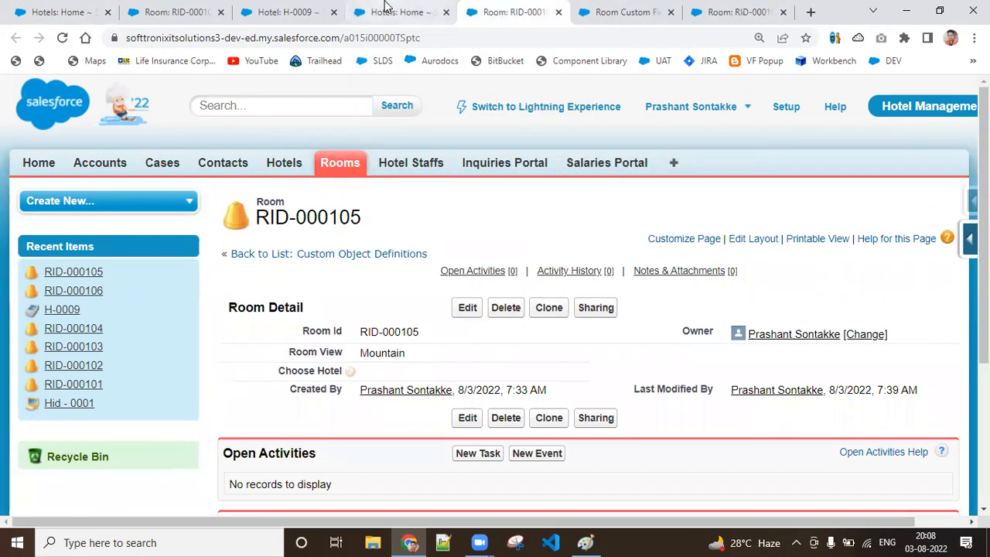
Step: Create a room with Room View set to Mountain and Choose Hotel left blank, and check its Choose Hotel field
{"action": "left_click", "coordinate": [340, 166]}
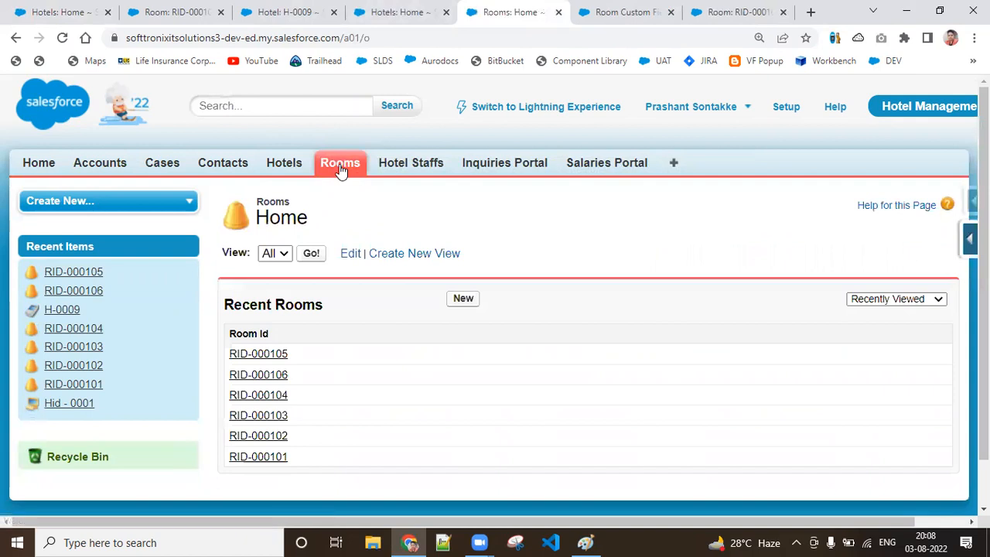
{"action": "left_click", "coordinate": [469, 303]}
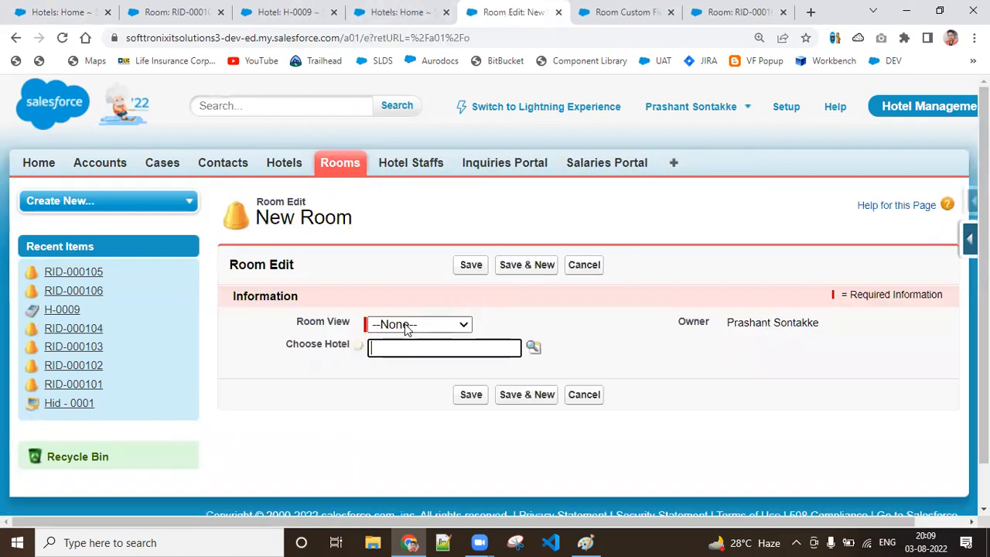
{"action": "left_click", "coordinate": [463, 325]}
{"action": "left_click", "coordinate": [428, 388]}
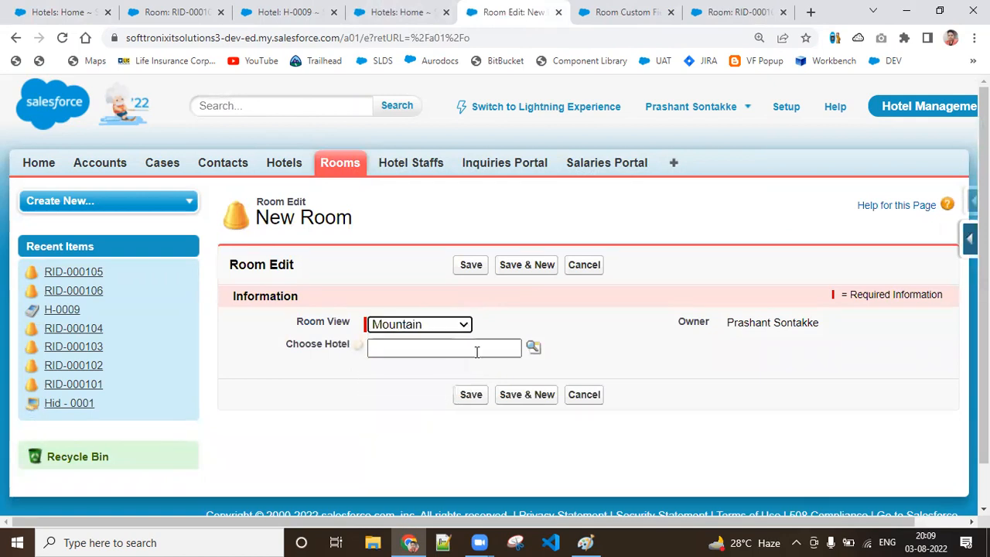
{"action": "left_click", "coordinate": [469, 398]}
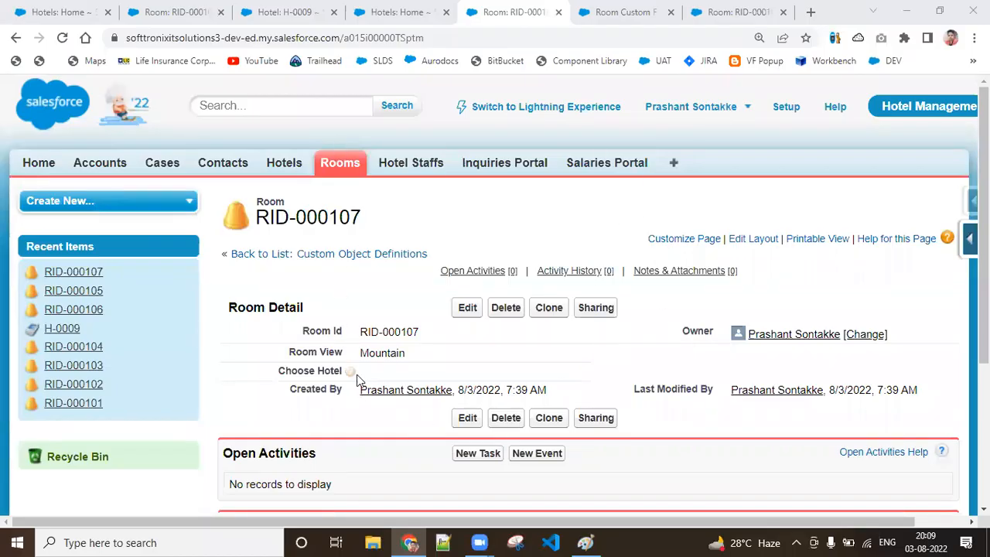
{"action": "mouse_move", "coordinate": [352, 373]}
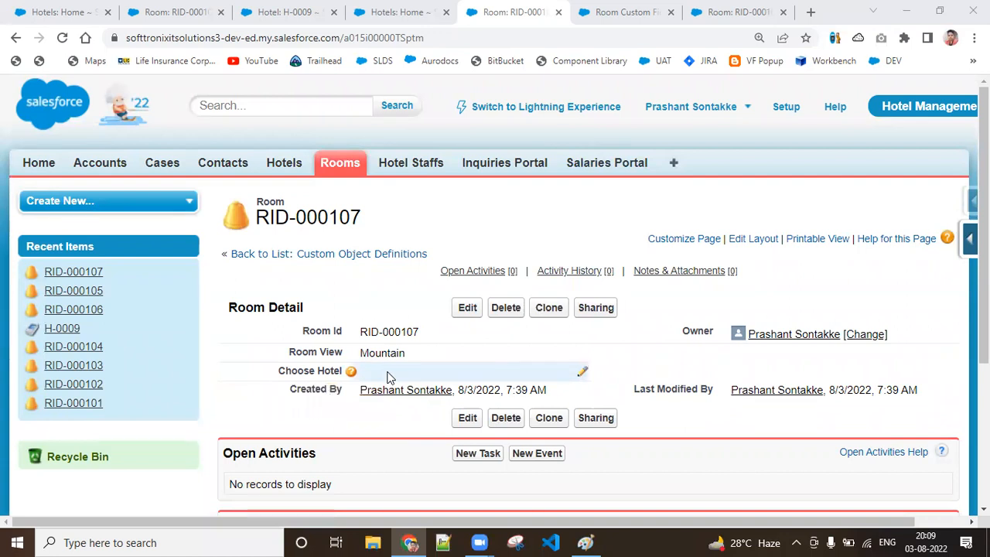
Step: Start another new room and try to save it with Room View and Choose Hotel left blank
{"action": "left_click", "coordinate": [330, 161]}
{"action": "left_click", "coordinate": [467, 298]}
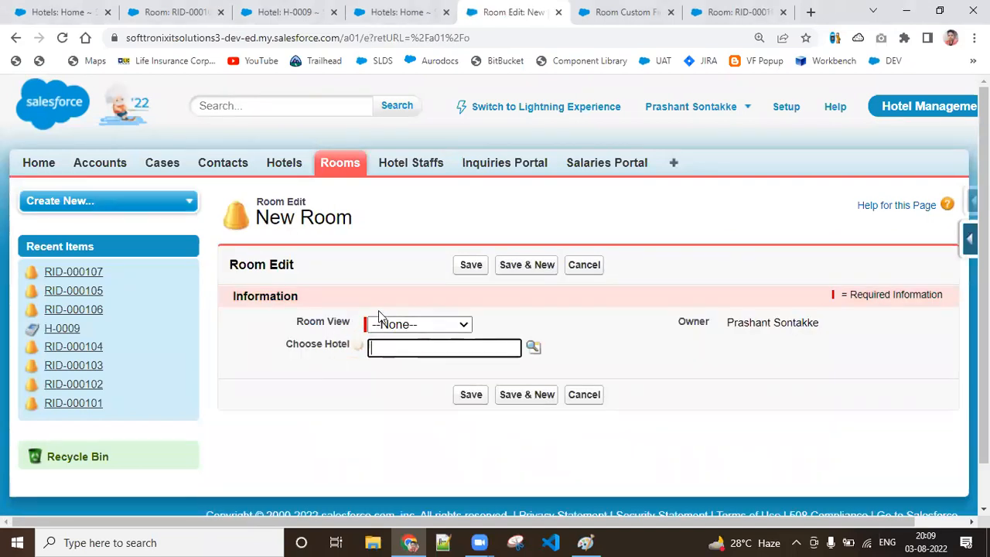
{"action": "left_click", "coordinate": [471, 394]}
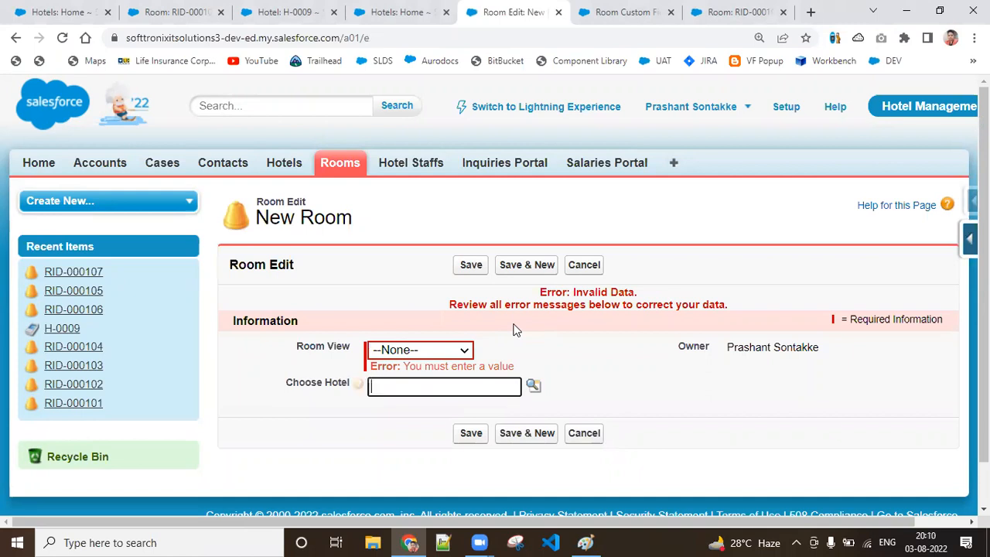
Step: View the recently viewed hotels in the new room's Choose Hotel lookup, and close the lookup without selecting one
{"action": "left_click", "coordinate": [534, 385]}
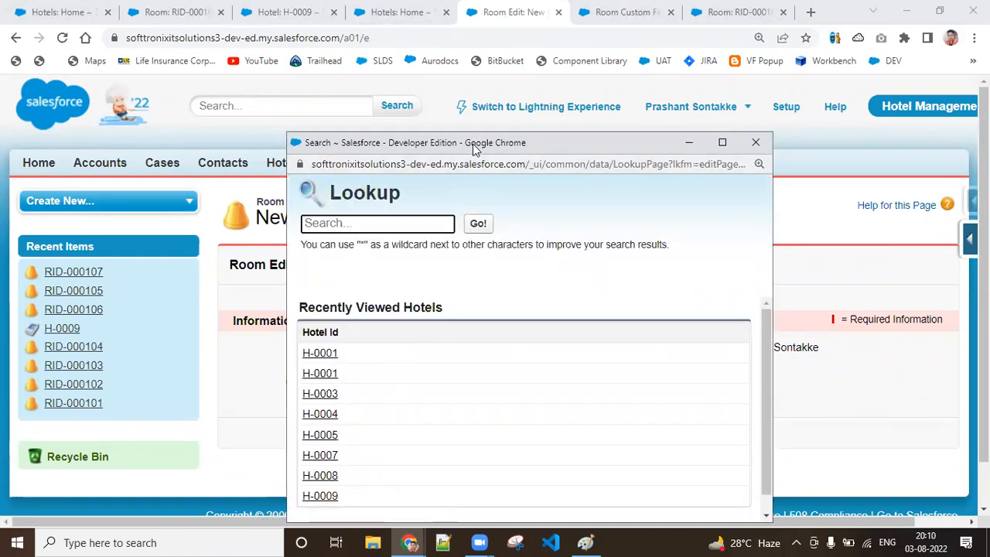
{"action": "left_click_drag", "start_coordinate": [475, 142], "coordinate": [503, 66]}
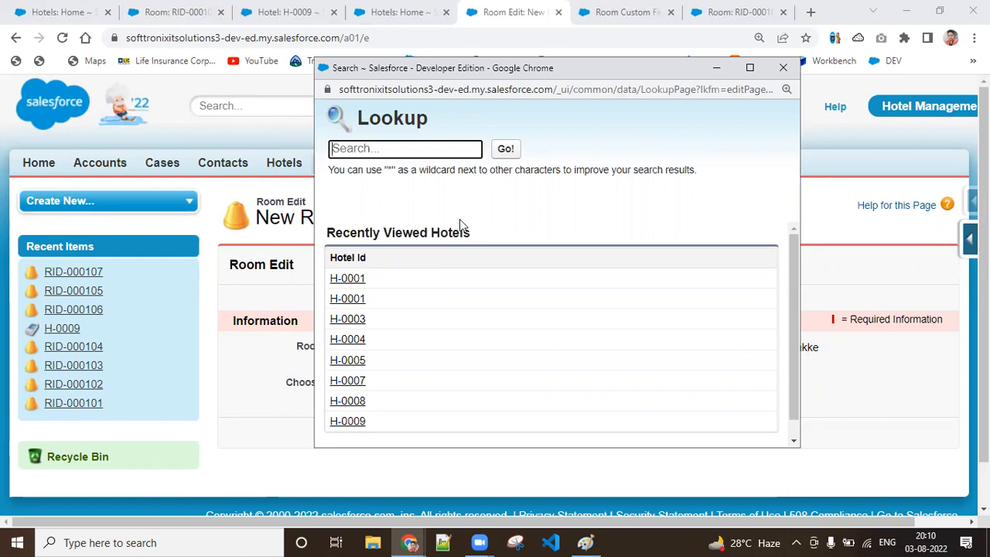
{"action": "left_click", "coordinate": [784, 69]}
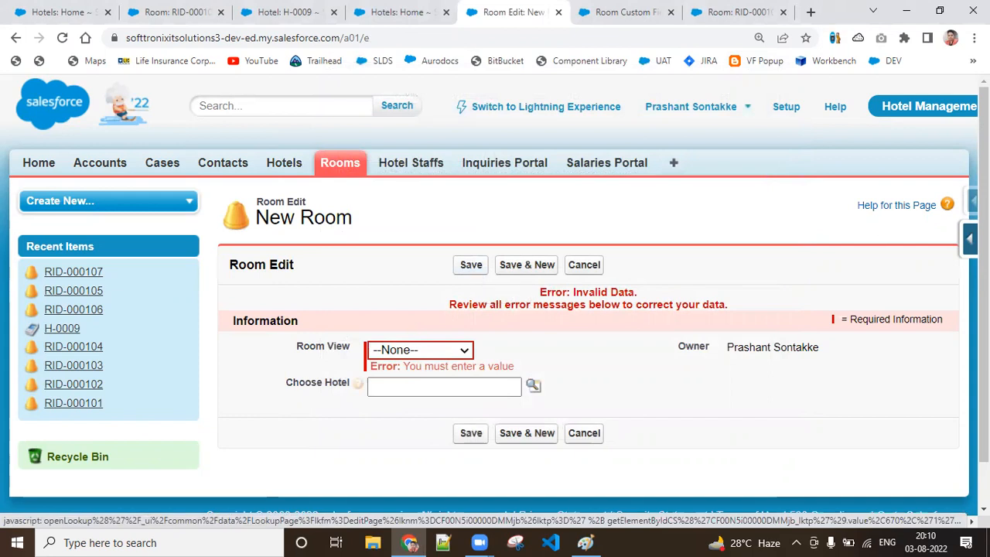
{"action": "mouse_move", "coordinate": [969, 238]}
{"action": "left_click", "coordinate": [829, 302]}
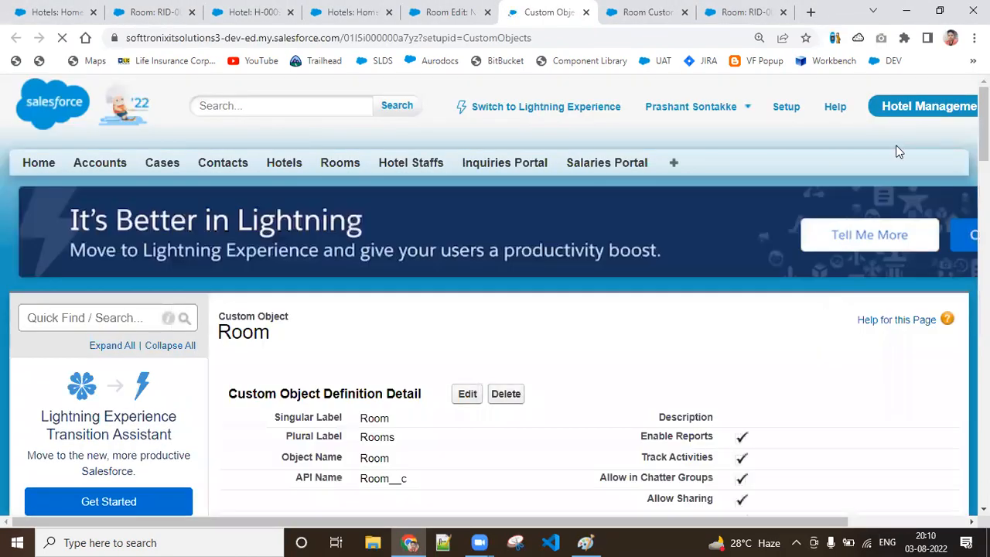
{"action": "scroll", "coordinate": [495, 309], "scroll_direction": "down", "scroll_amount": 8}
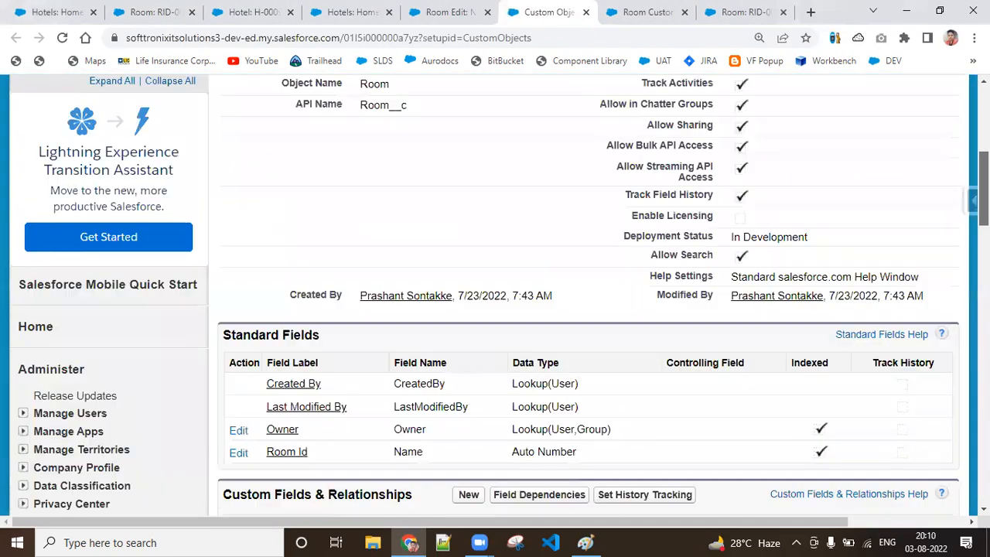
{"action": "scroll", "coordinate": [495, 309], "scroll_direction": "down", "scroll_amount": 6}
{"action": "scroll", "coordinate": [502, 212], "scroll_direction": "down", "scroll_amount": 3}
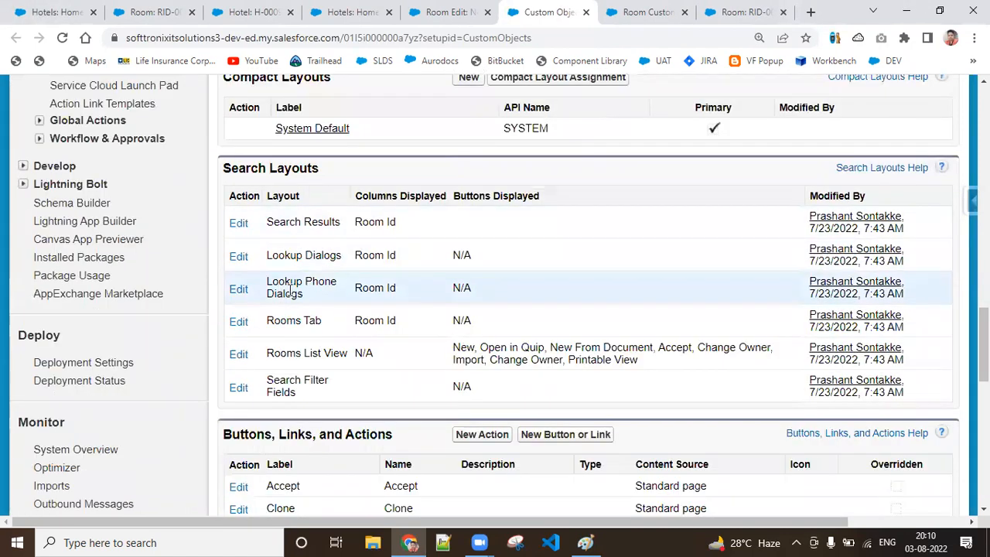
{"action": "left_click", "coordinate": [234, 293]}
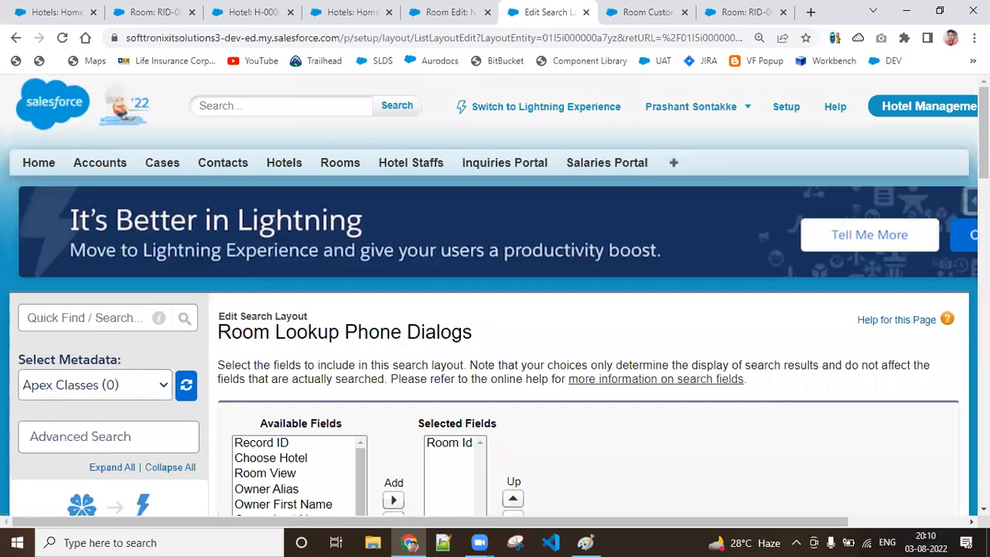
{"action": "scroll", "coordinate": [391, 228], "scroll_direction": "down", "scroll_amount": 3}
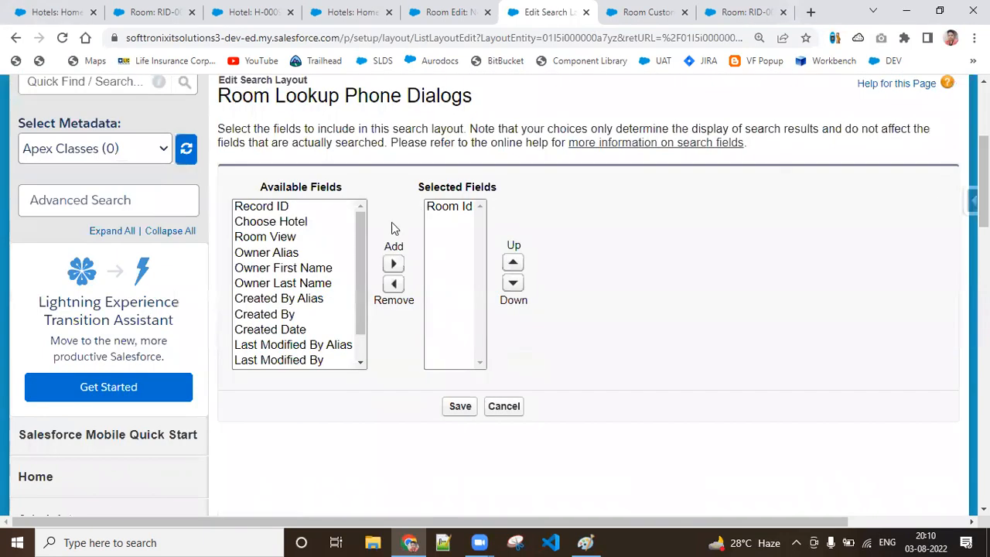
{"action": "mouse_move", "coordinate": [364, 284]}
{"action": "left_mouse_down"}
{"action": "mouse_move", "coordinate": [369, 319]}
{"action": "mouse_move", "coordinate": [369, 274]}
{"action": "left_mouse_up"}
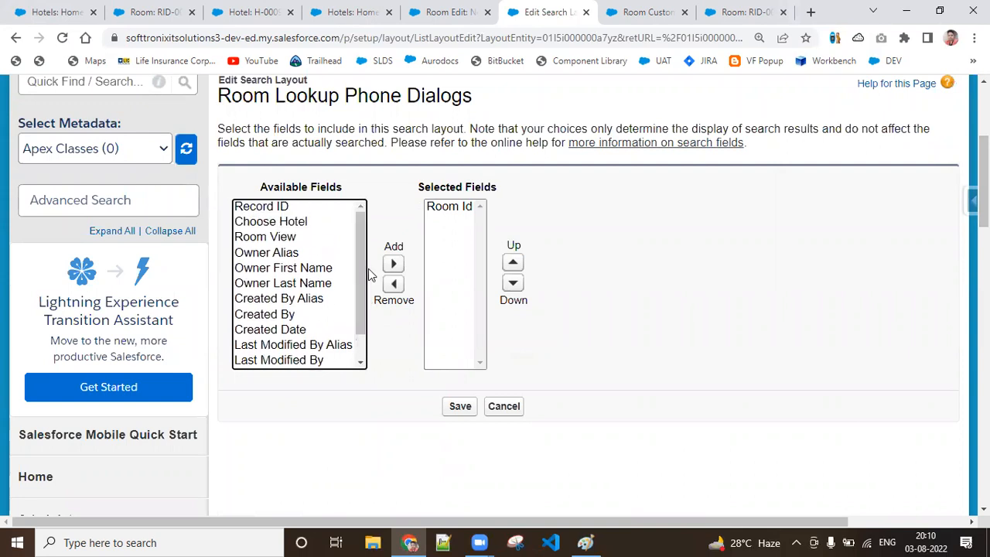
{"action": "left_click", "coordinate": [519, 408]}
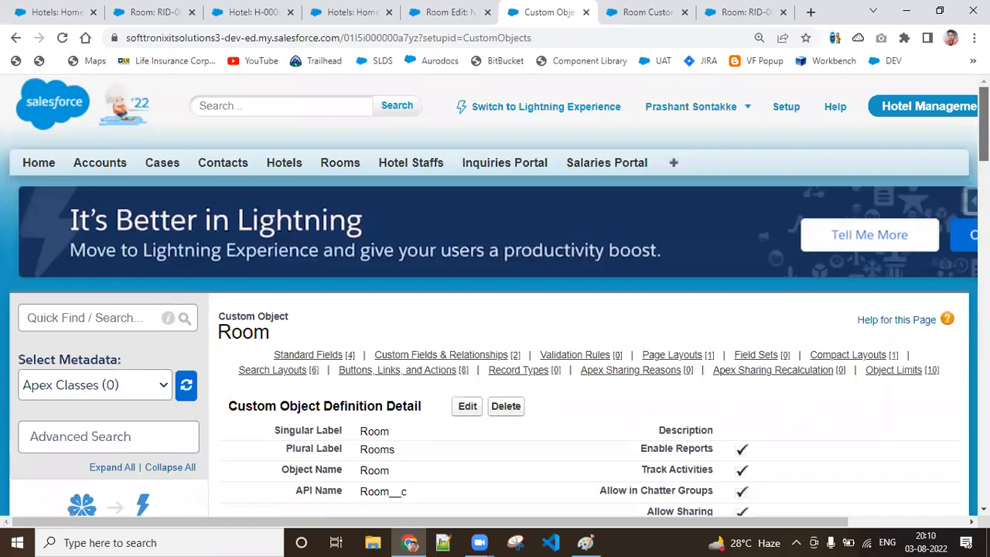
Step: Review the Room object's search layouts, and recheck the column shown in the new room's Choose Hotel lookup
{"action": "scroll", "coordinate": [495, 310], "scroll_direction": "down", "scroll_amount": 1}
{"action": "scroll", "coordinate": [495, 309], "scroll_direction": "down", "scroll_amount": 10}
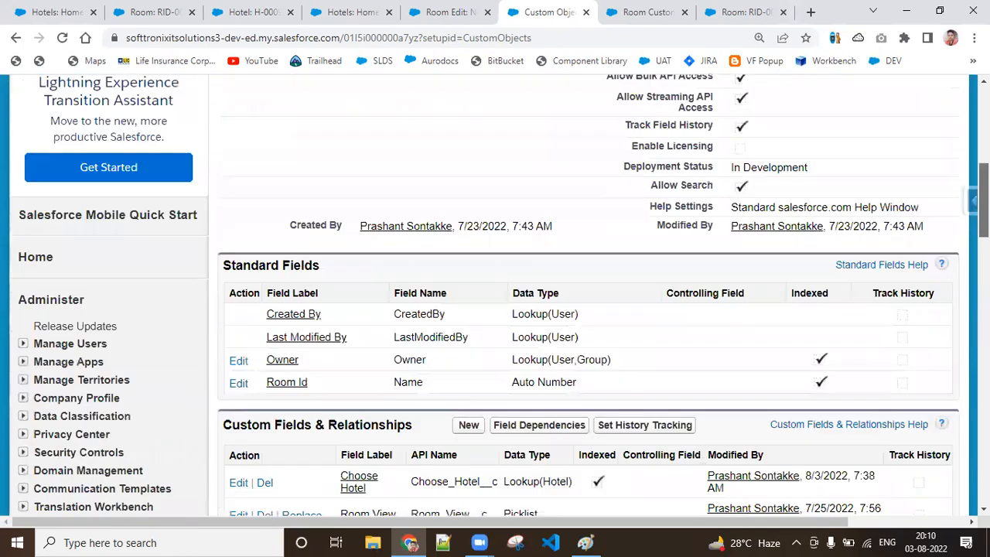
{"action": "scroll", "coordinate": [404, 153], "scroll_direction": "down", "scroll_amount": 3}
{"action": "scroll", "coordinate": [405, 152], "scroll_direction": "up", "scroll_amount": 1}
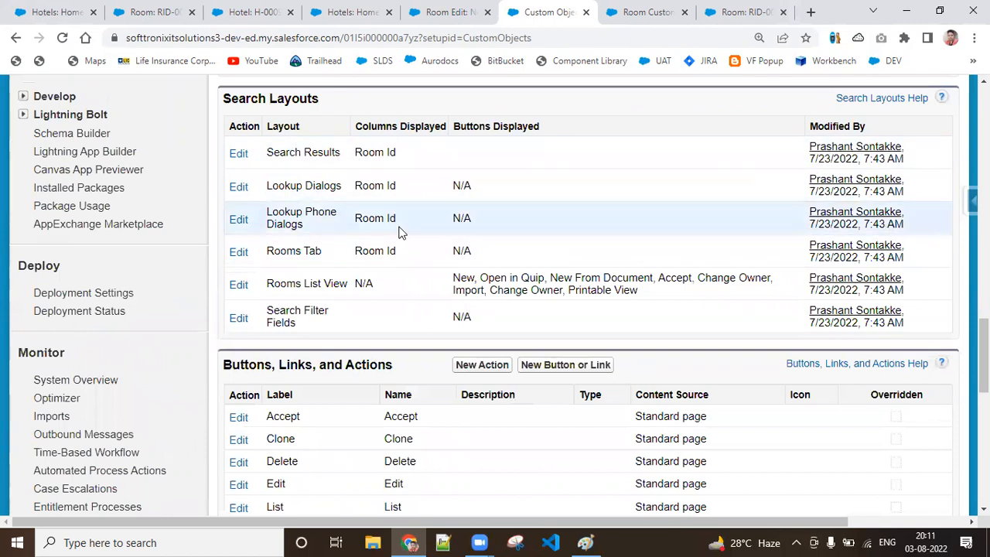
{"action": "left_click", "coordinate": [438, 8]}
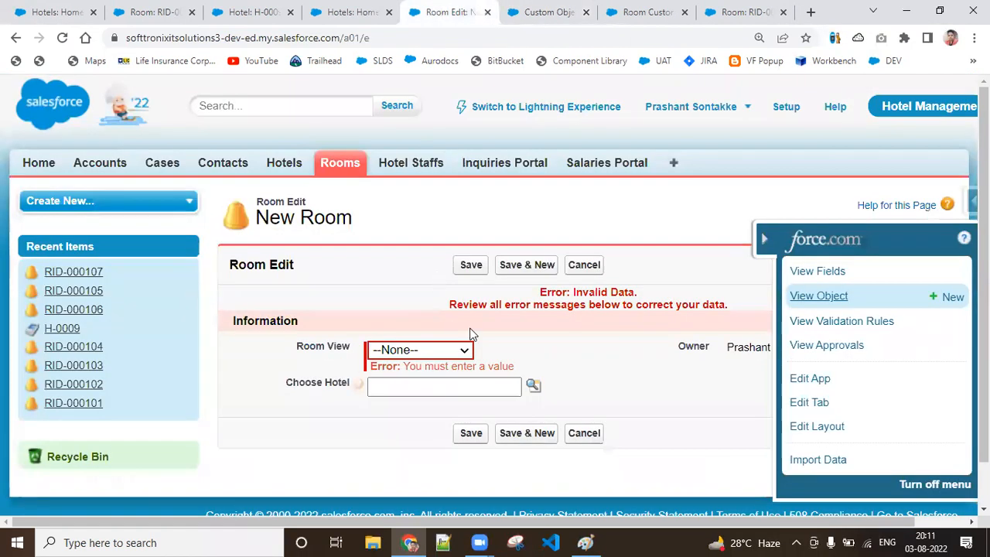
{"action": "left_click", "coordinate": [534, 386]}
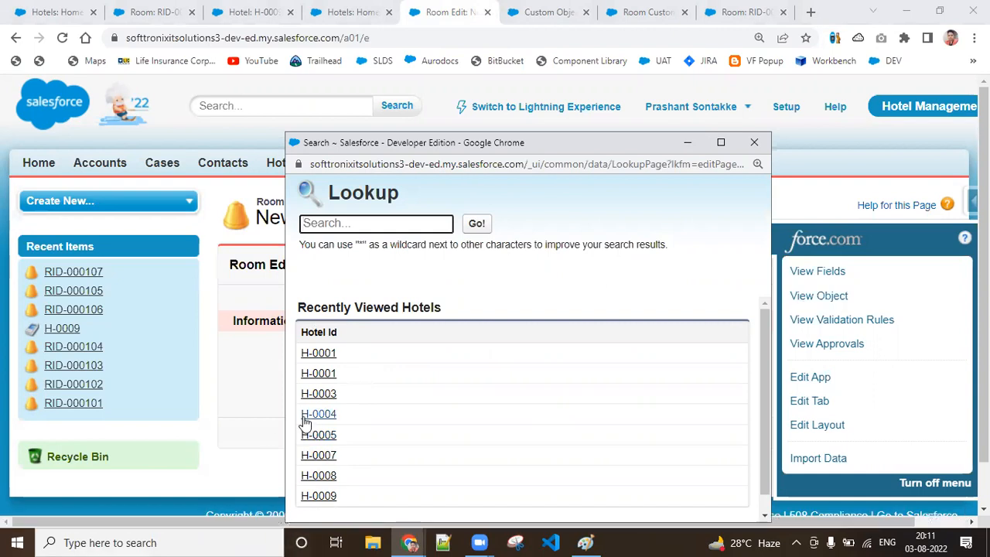
{"action": "left_click", "coordinate": [220, 429]}
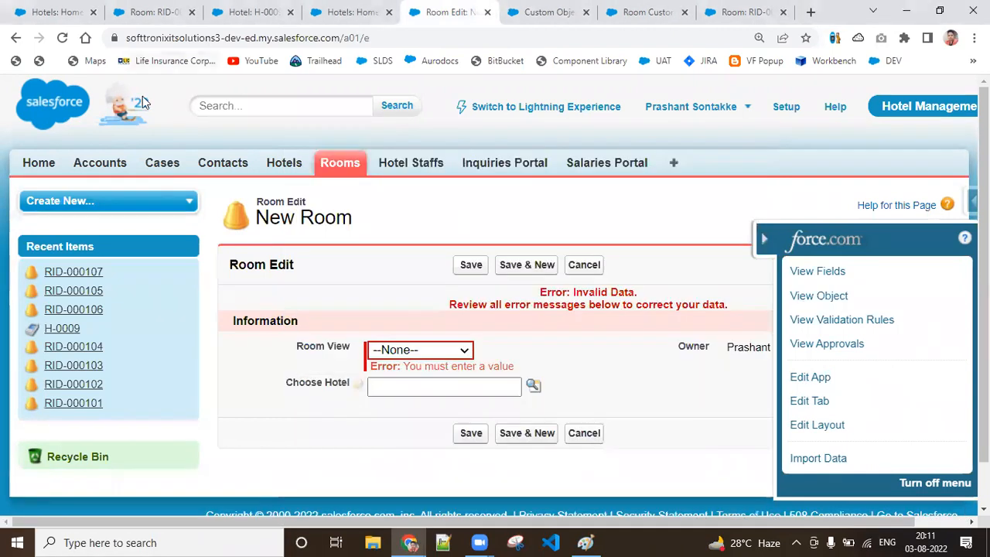
Step: Open the Hotel object's definition from the Hotels page and open its Lookup Dialogs search layout for editing
{"action": "left_click", "coordinate": [31, 8]}
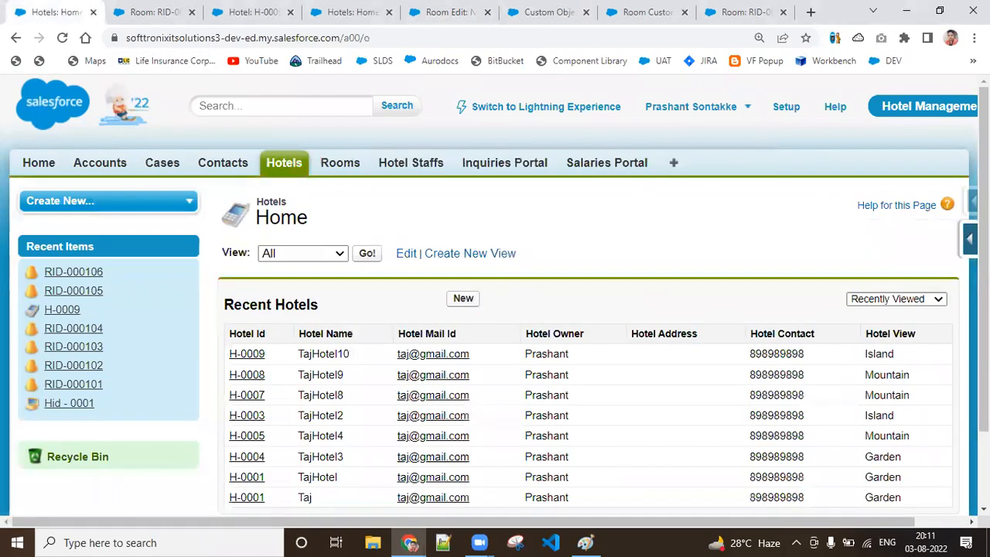
{"action": "left_click", "coordinate": [969, 238]}
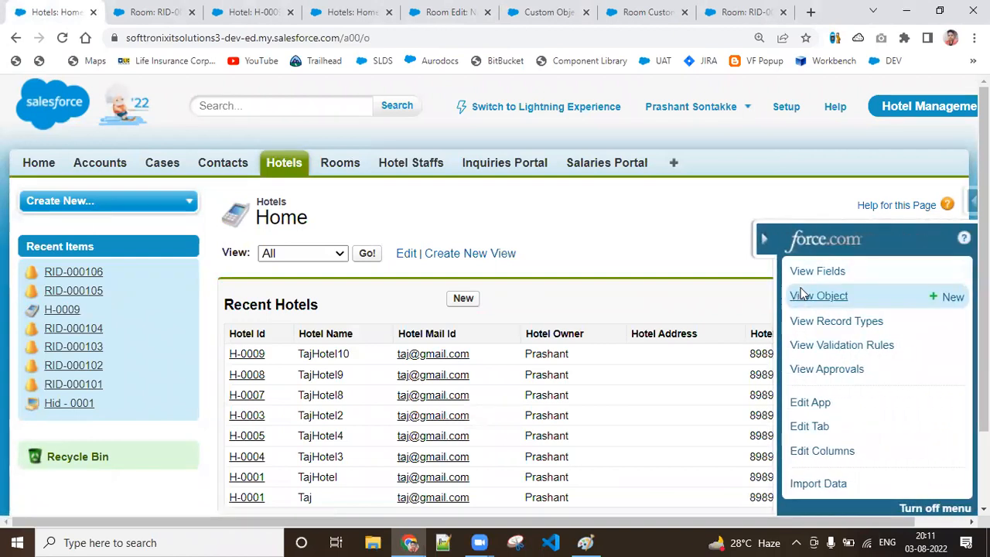
{"action": "left_click", "coordinate": [804, 295]}
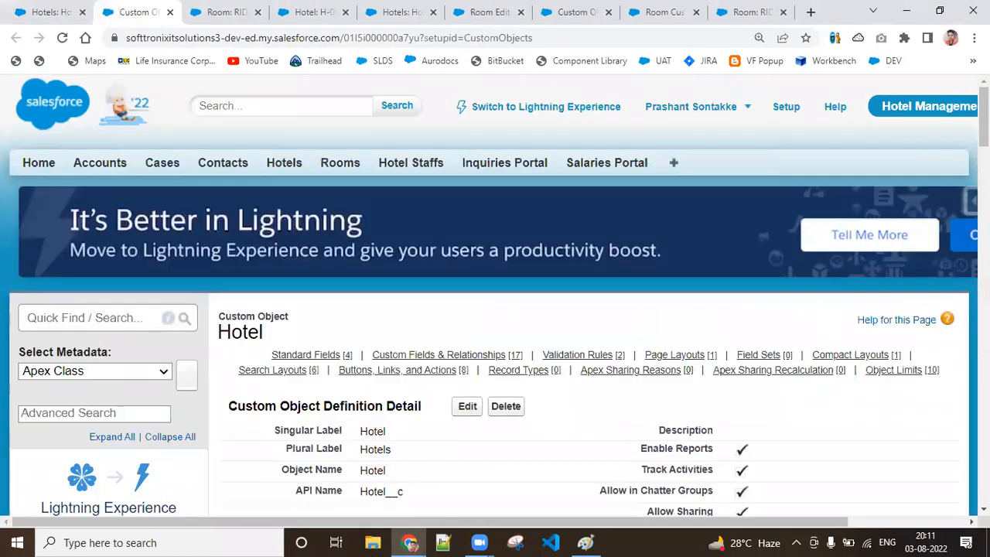
{"action": "scroll", "coordinate": [495, 309], "scroll_direction": "down", "scroll_amount": 15}
{"action": "scroll", "coordinate": [288, 340], "scroll_direction": "up", "scroll_amount": 6}
{"action": "scroll", "coordinate": [287, 341], "scroll_direction": "down", "scroll_amount": 1}
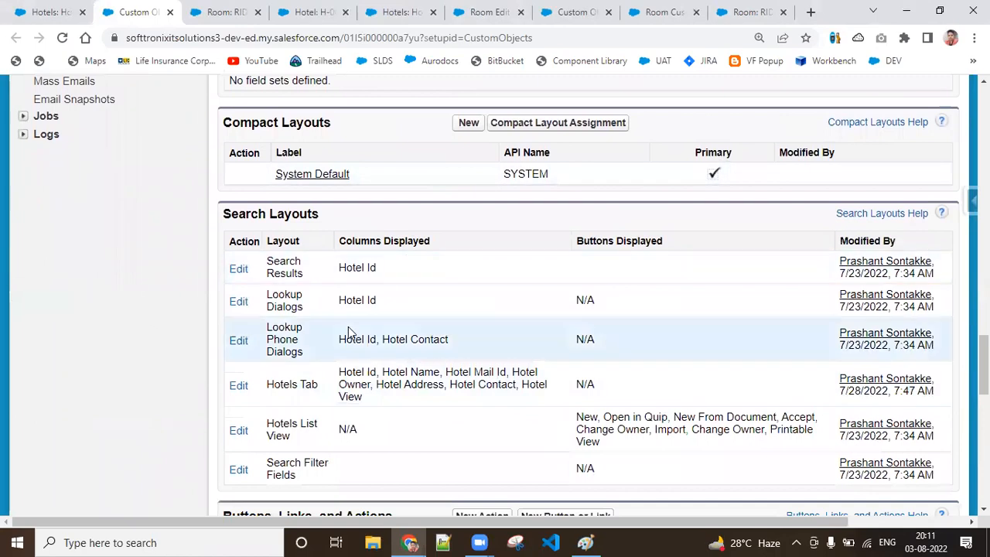
{"action": "left_click", "coordinate": [240, 302]}
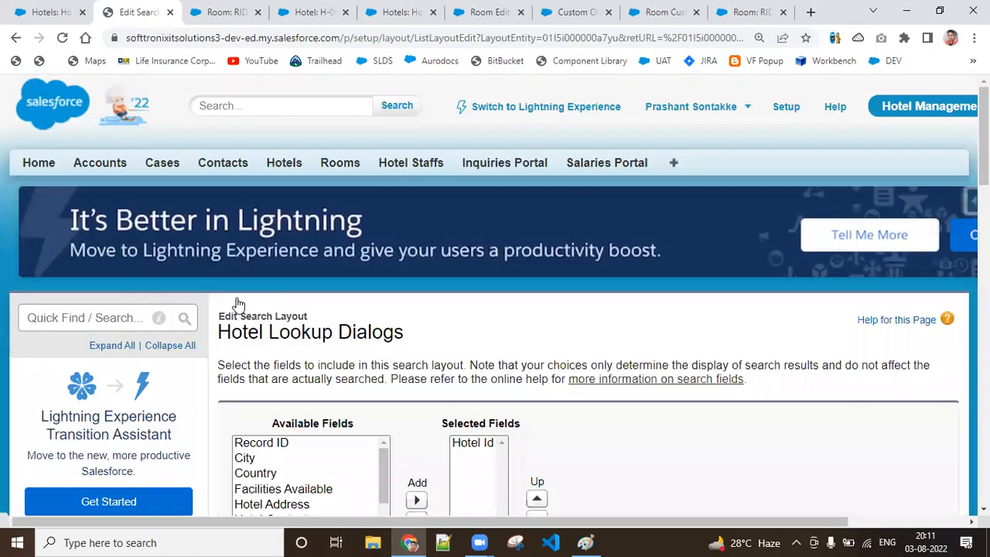
Step: Add Hotel Name and Hotel Mail Id to the selected fields of the Hotel Lookup Dialogs search layout
{"action": "scroll", "coordinate": [592, 312], "scroll_direction": "down", "scroll_amount": 4}
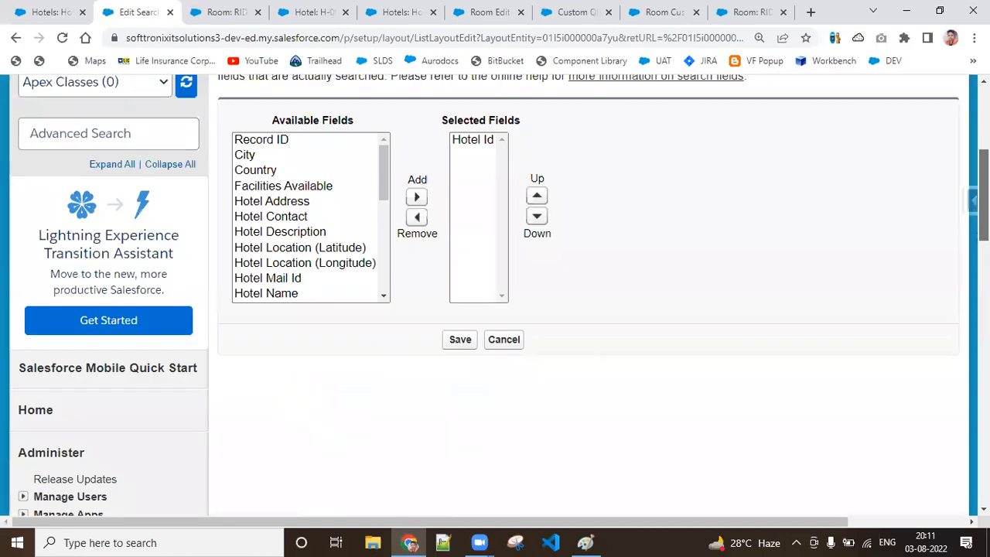
{"action": "scroll", "coordinate": [592, 311], "scroll_direction": "up", "scroll_amount": 2}
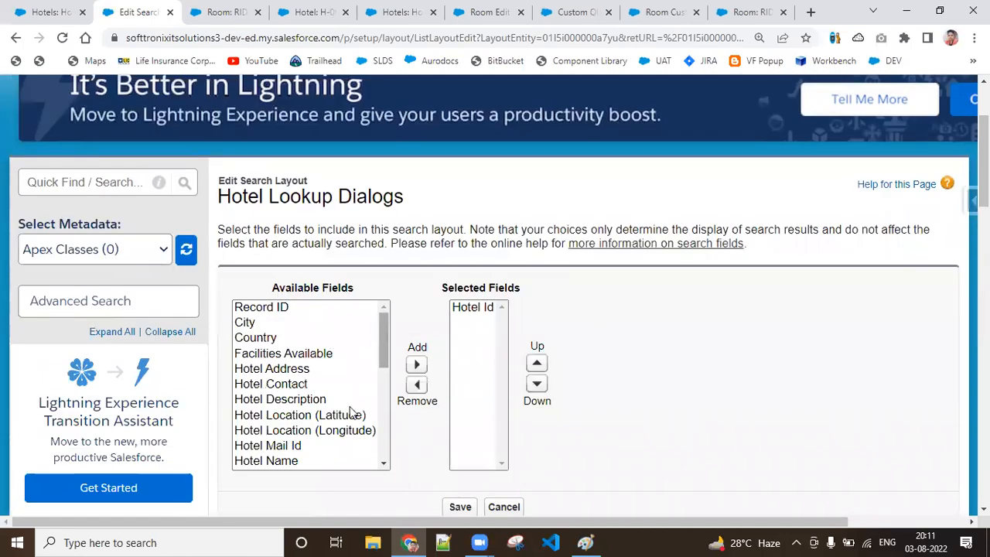
{"action": "left_click_drag", "start_coordinate": [384, 350], "coordinate": [386, 387]}
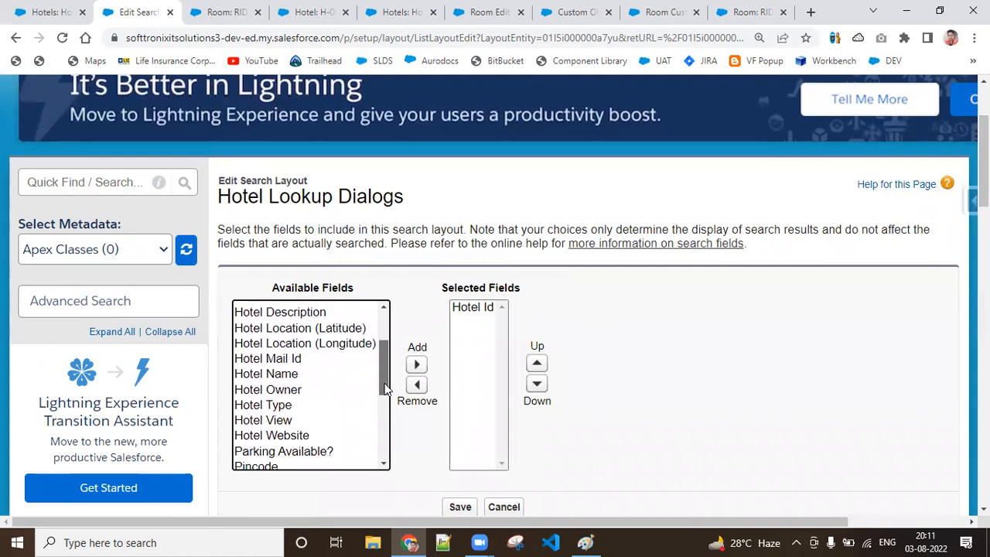
{"action": "left_click", "coordinate": [263, 370]}
{"action": "left_click", "coordinate": [418, 365]}
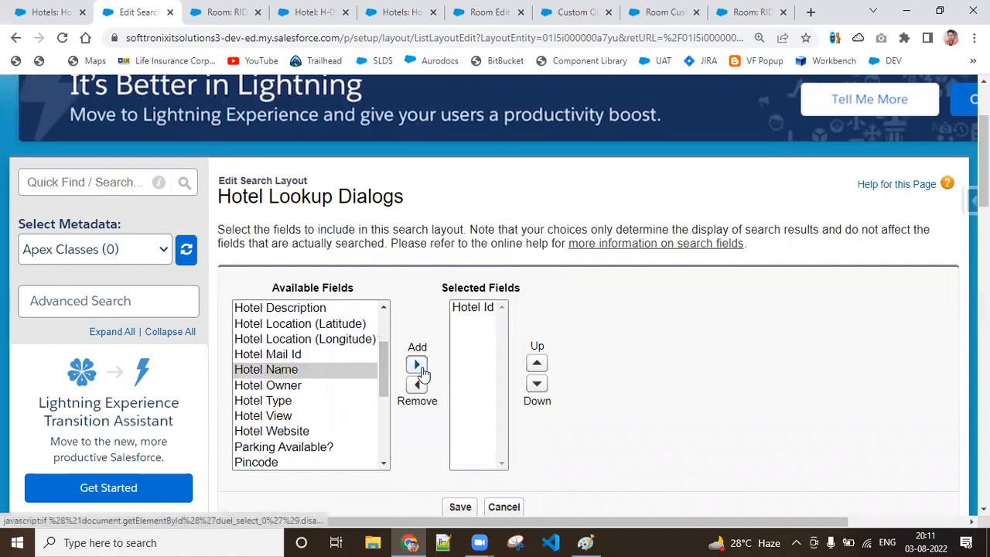
{"action": "left_click", "coordinate": [302, 356]}
{"action": "left_click", "coordinate": [417, 364]}
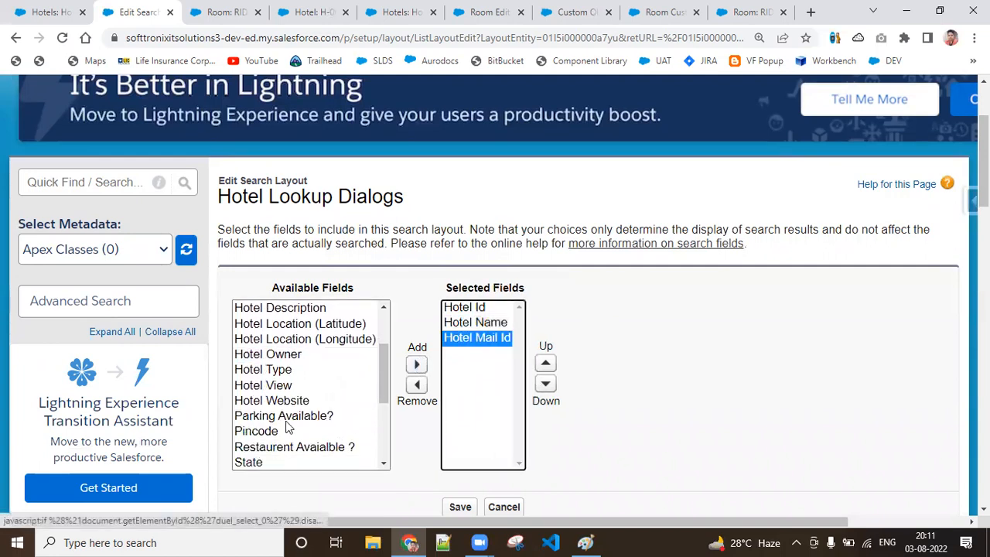
Step: Add Hotel Type and Hotel View to the Hotel Lookup Dialogs layout, save it, and check its entry under Search Layouts
{"action": "left_click", "coordinate": [266, 372]}
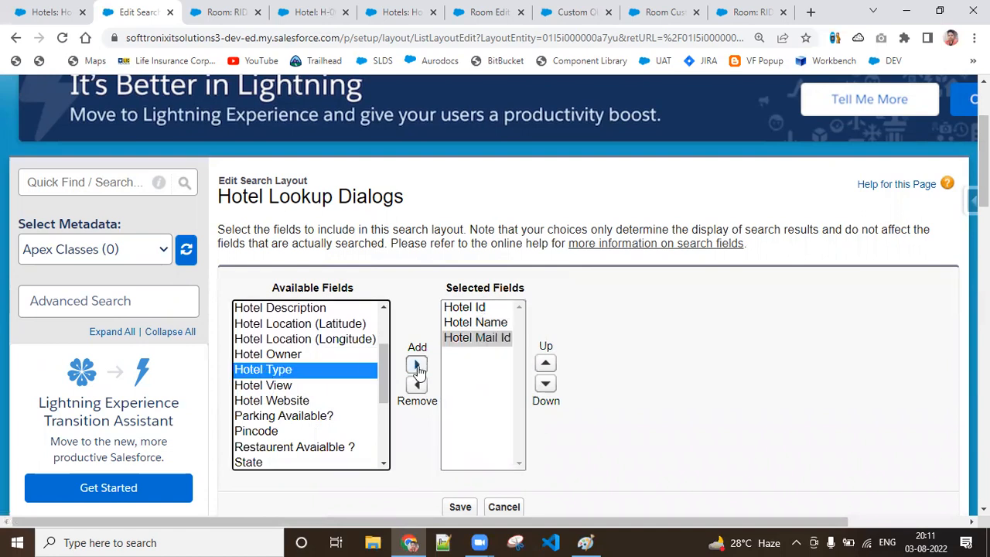
{"action": "left_click", "coordinate": [416, 365]}
{"action": "left_click", "coordinate": [278, 371]}
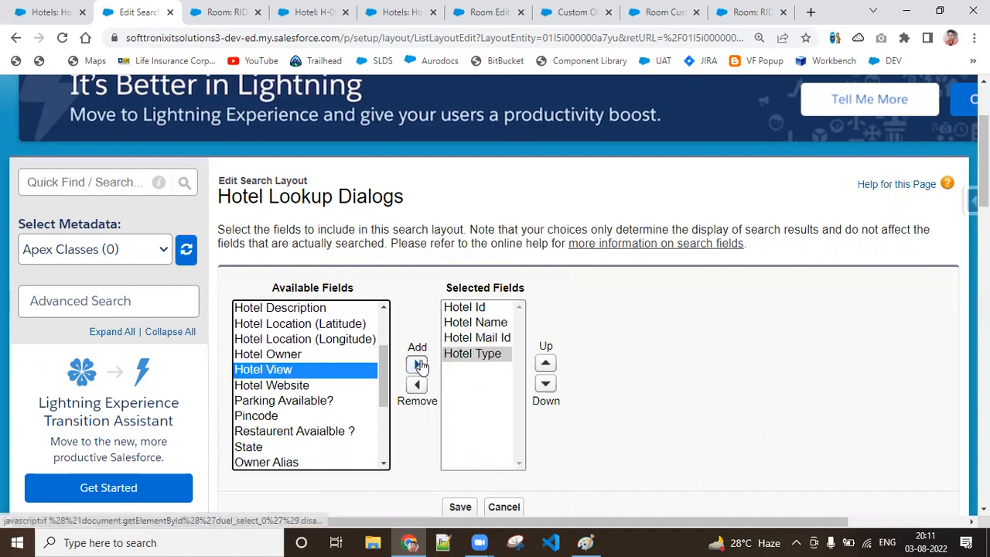
{"action": "left_click", "coordinate": [417, 365]}
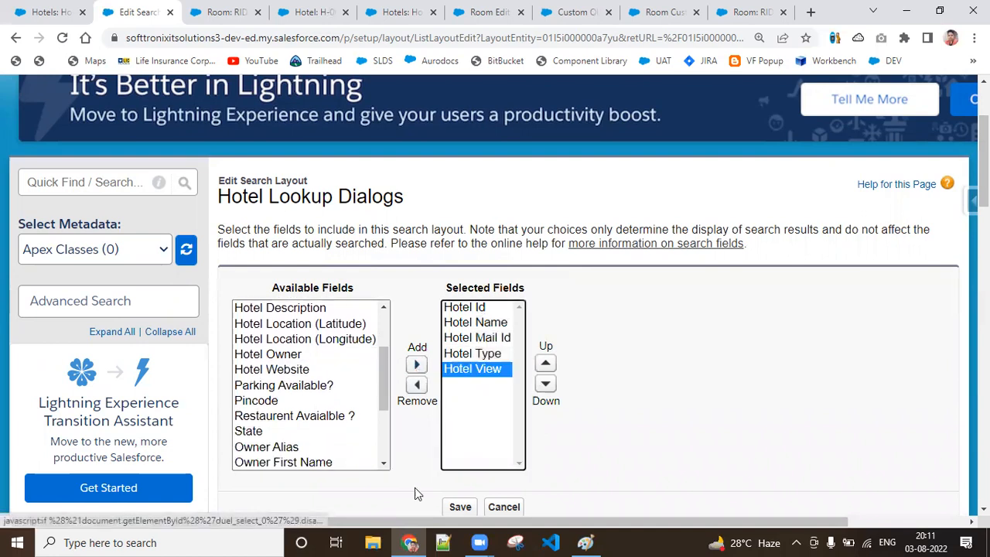
{"action": "left_click", "coordinate": [461, 506]}
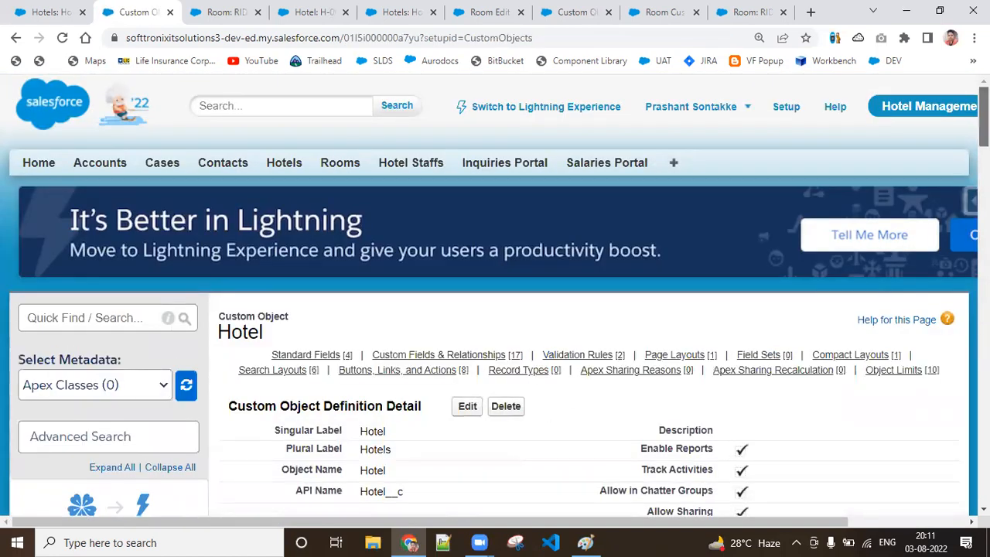
{"action": "scroll", "coordinate": [495, 294], "scroll_direction": "down", "scroll_amount": 20}
{"action": "scroll", "coordinate": [418, 363], "scroll_direction": "up", "scroll_amount": 5}
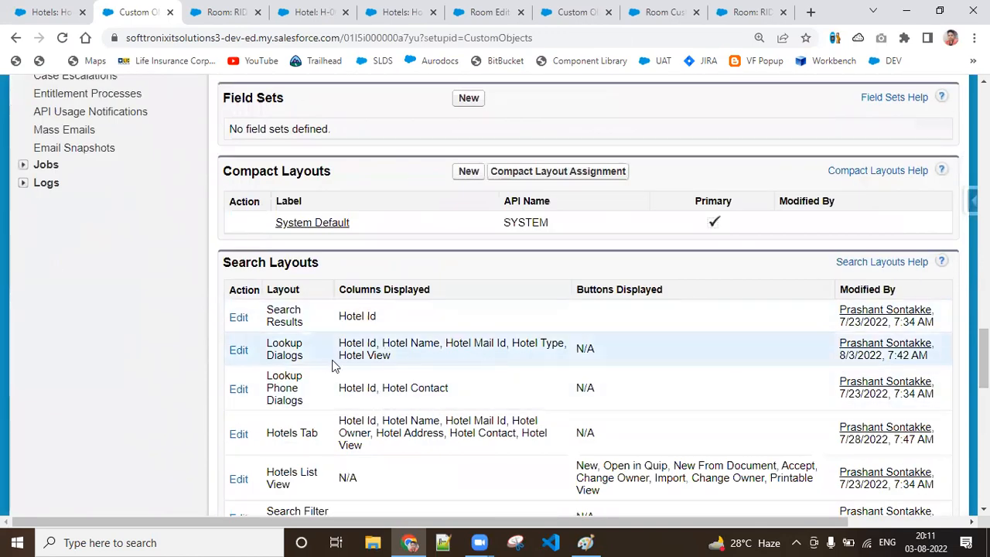
Step: Reload room RID-000106, pick hotel H-0007 through its Choose Hotel lookup, and save the record
{"action": "left_click", "coordinate": [225, 11]}
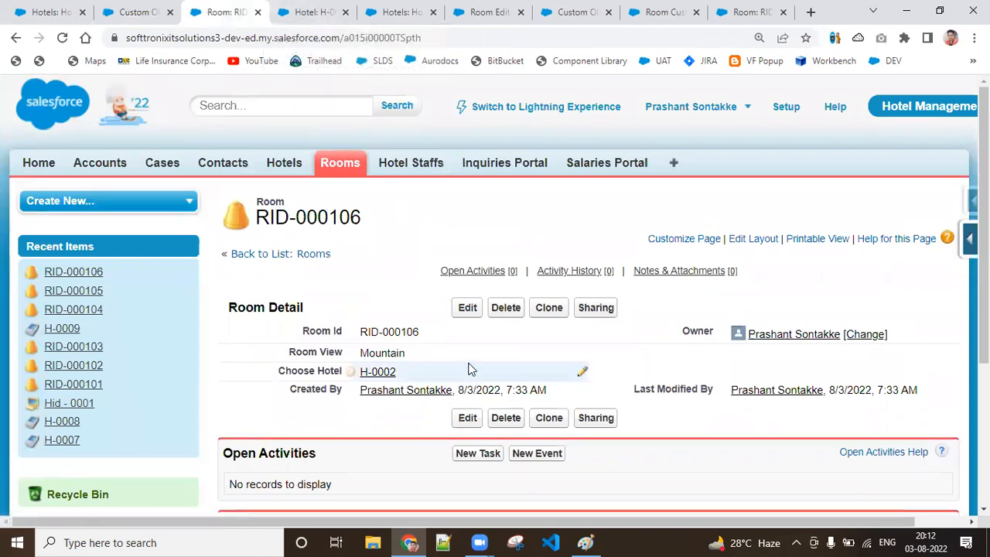
{"action": "left_click", "coordinate": [61, 40]}
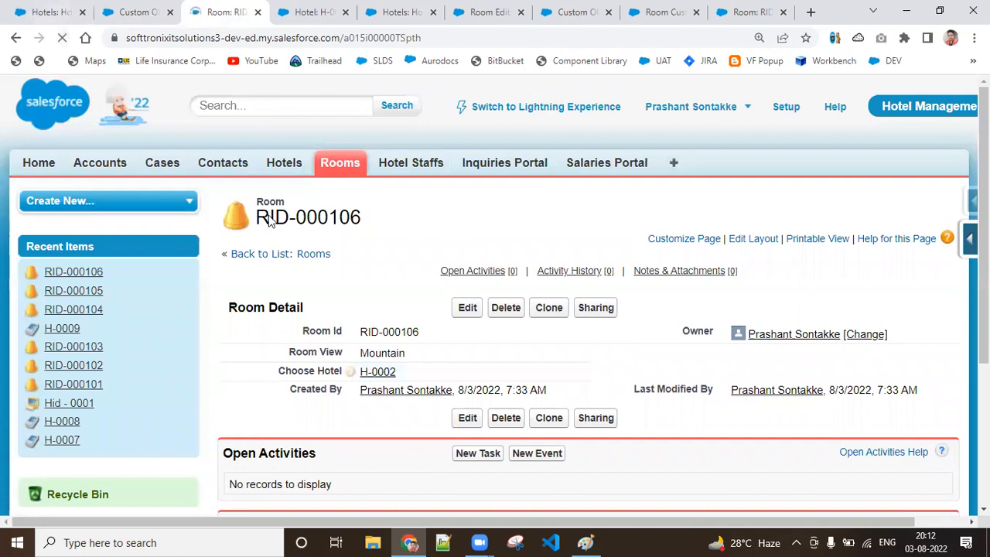
{"action": "double_click", "coordinate": [525, 377]}
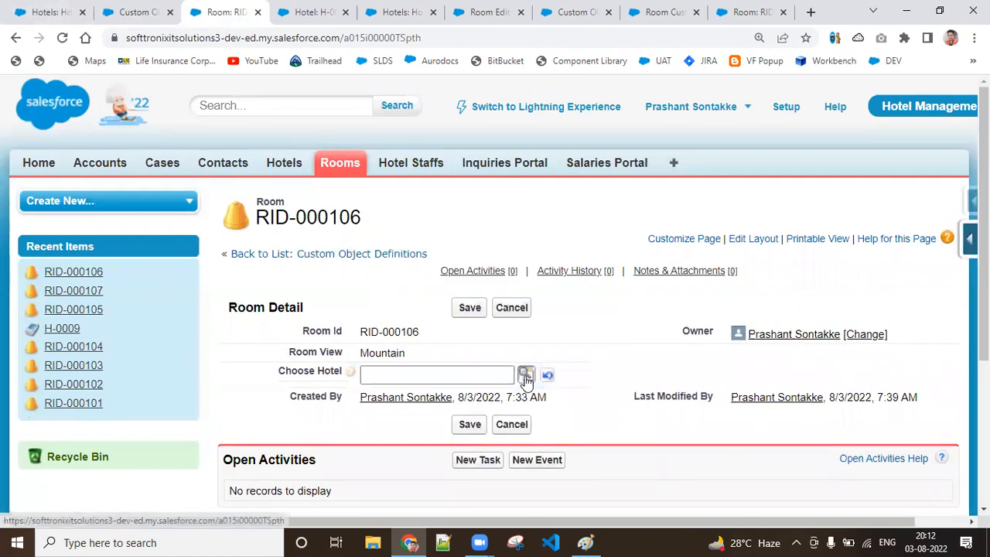
{"action": "left_click", "coordinate": [526, 377]}
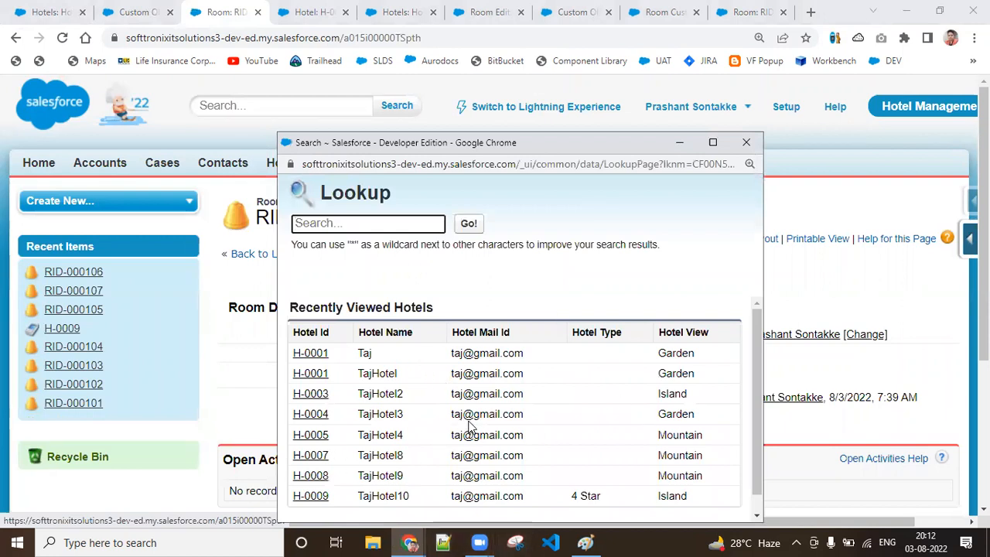
{"action": "left_click", "coordinate": [311, 456]}
{"action": "left_click", "coordinate": [466, 307]}
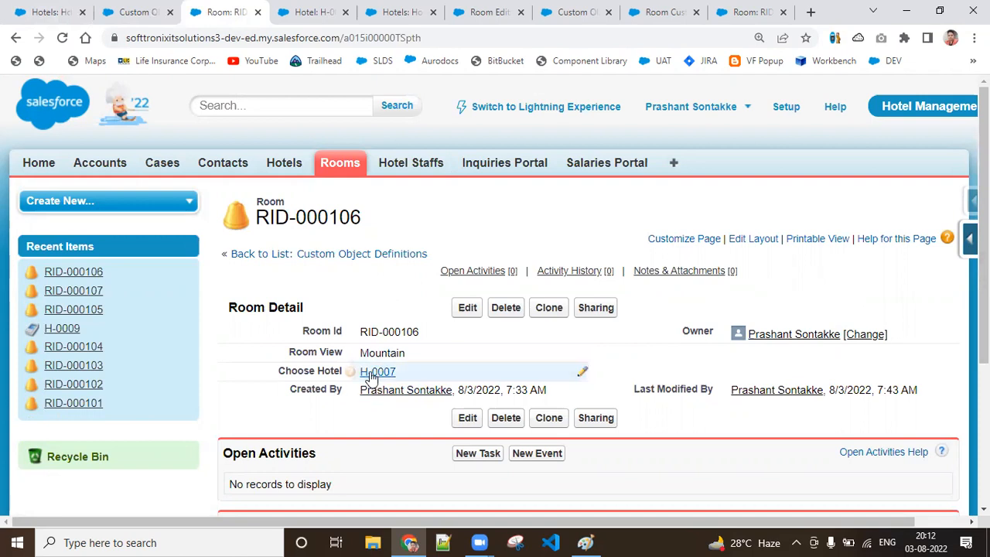
Step: Start a new custom field on the Hotel object from the Hotels page and look through the relationship data types
{"action": "mouse_move", "coordinate": [376, 375]}
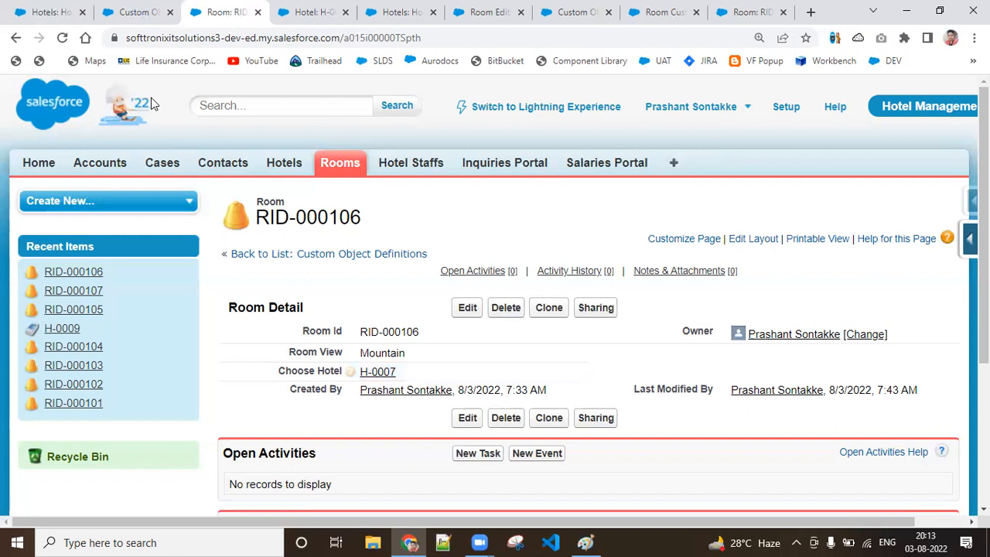
{"action": "left_click", "coordinate": [22, 8]}
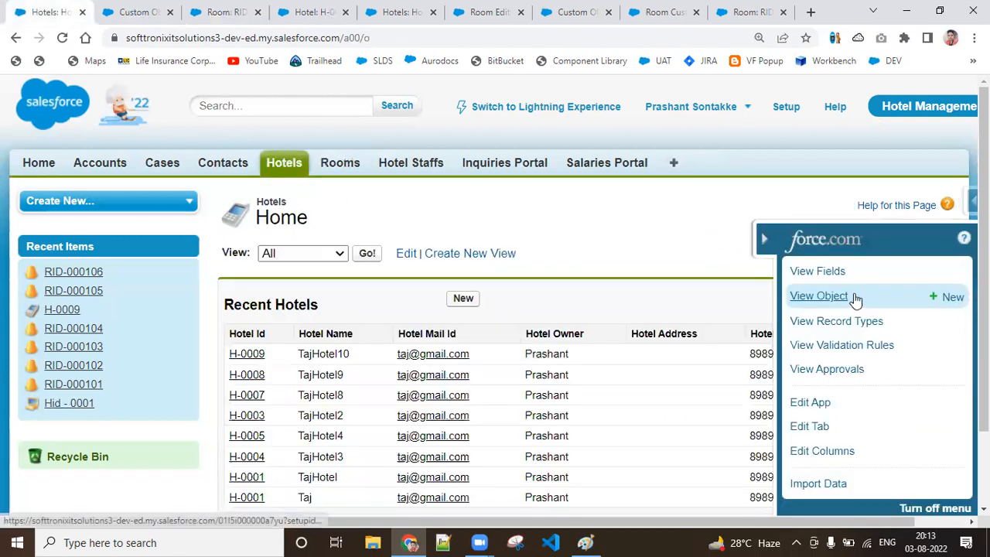
{"action": "left_click", "coordinate": [948, 278]}
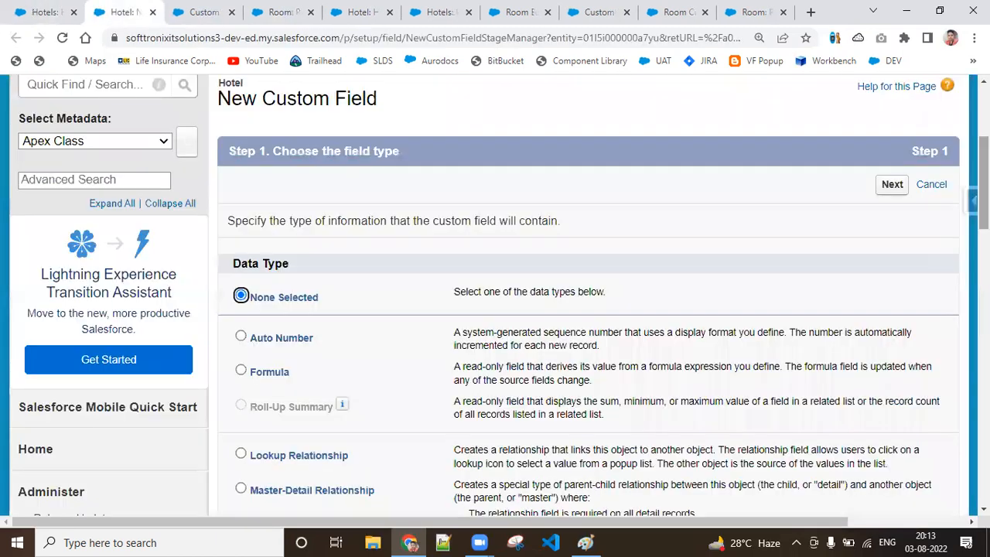
{"action": "scroll", "coordinate": [219, 251], "scroll_direction": "down", "scroll_amount": 2}
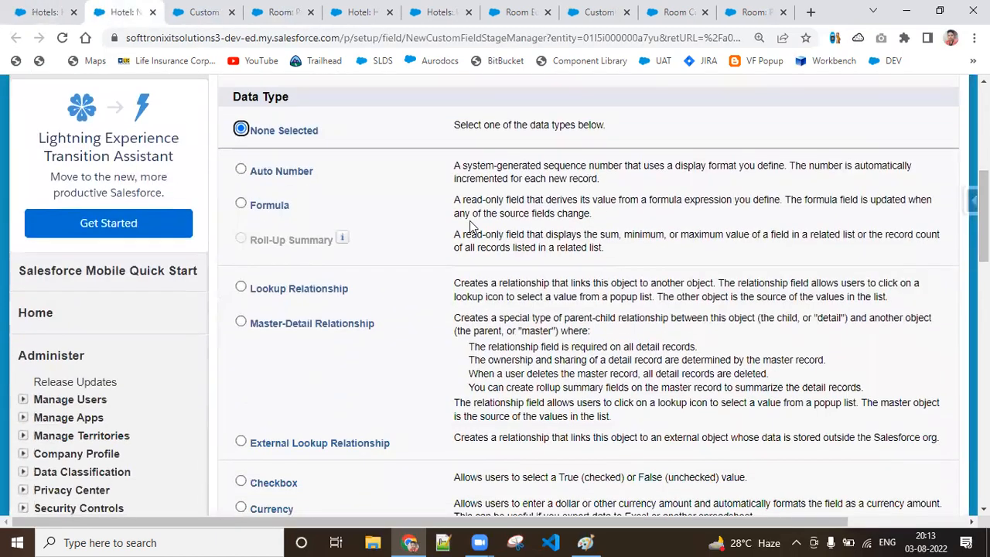